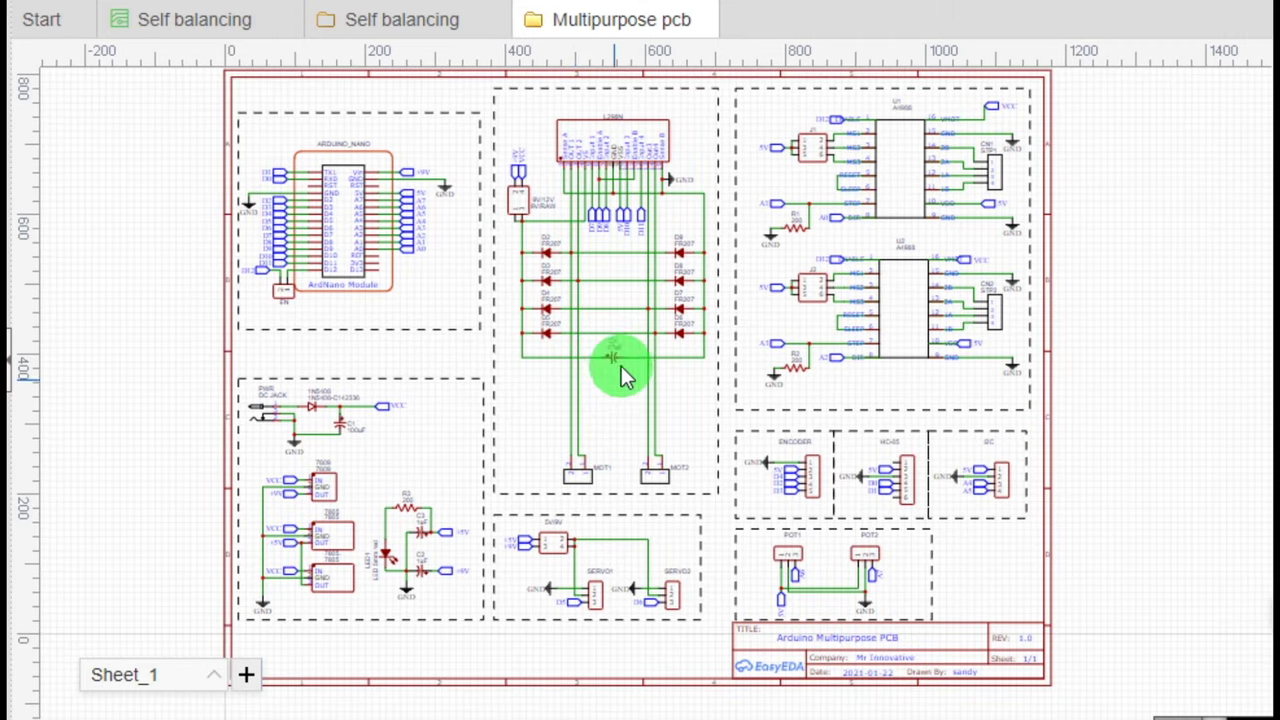
Step: Examine the finished multipurpose board's schematic and its PCB layout around the Arduino Nano and A4988 stepper drivers
scroll(313, 224, up, 5)
right_drag(371, 251, 363, 271)
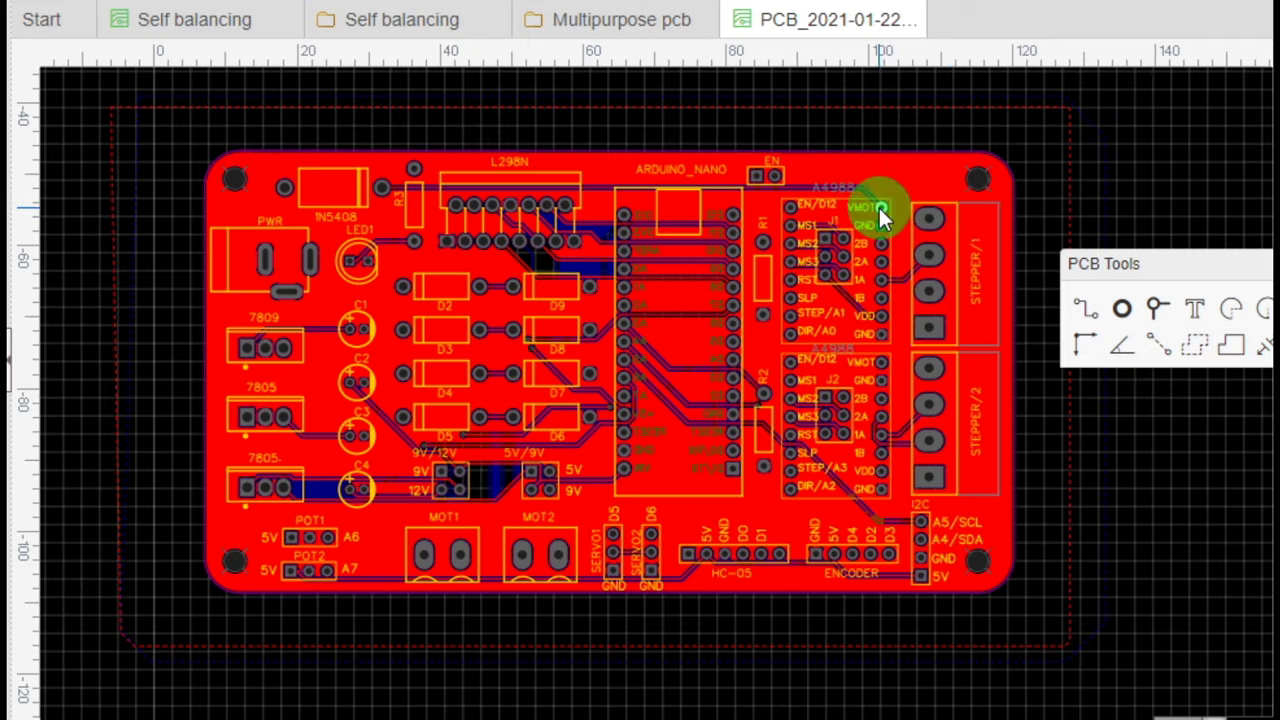
scroll(878, 205, up, 3)
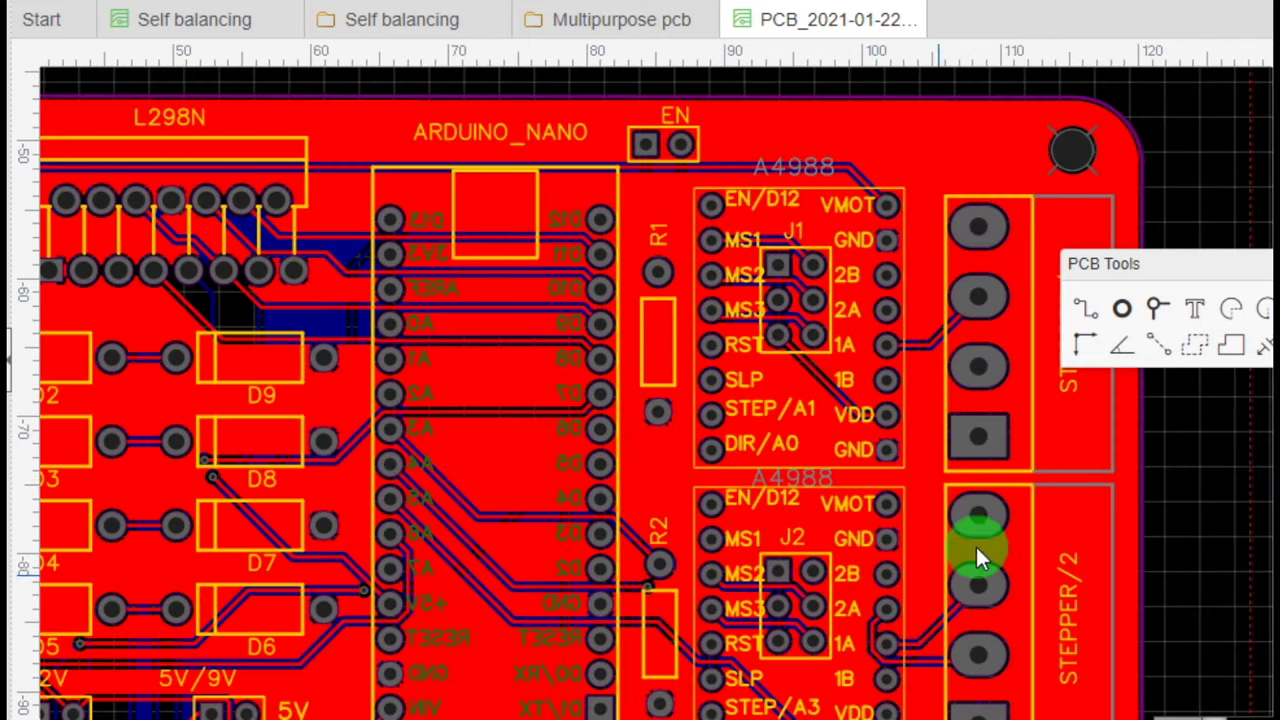
right_drag(566, 270, 630, 260)
scroll(890, 257, down, 3)
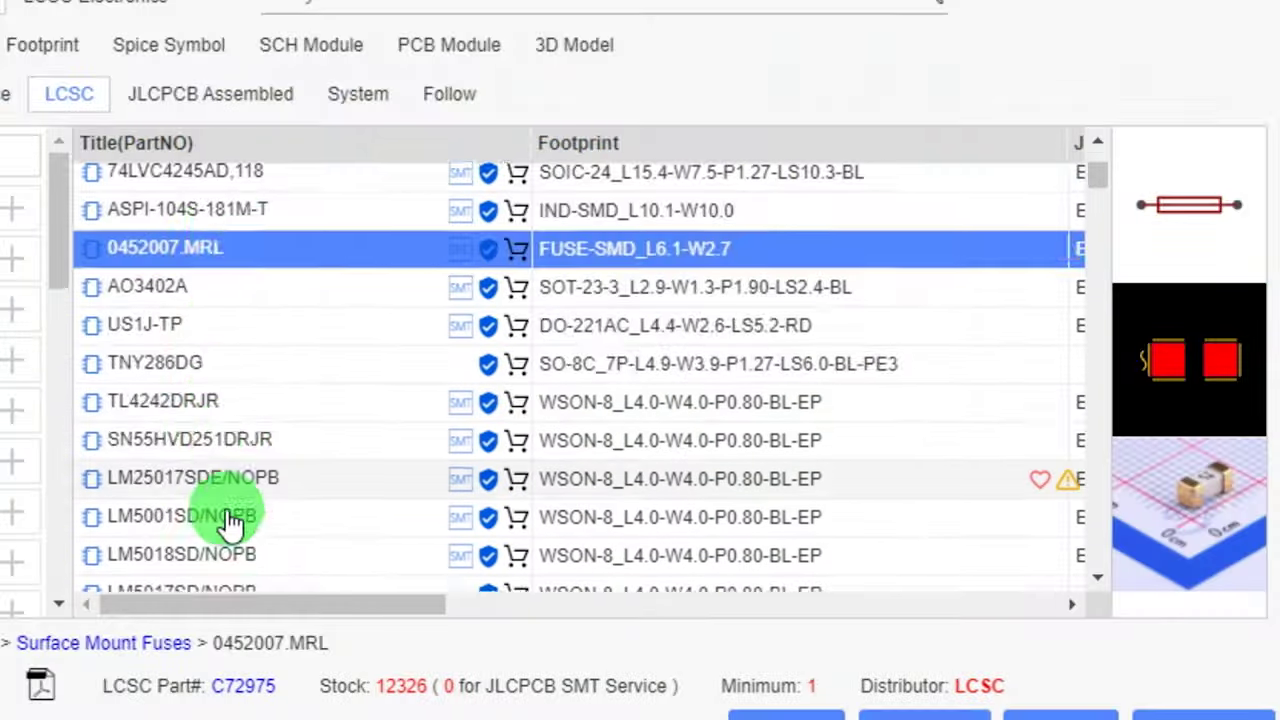
Step: Browse the LCSC parts in the component library and preview LM25017SDE/NOPB, LM5018SD/NOPB and neighbouring parts
scroll(229, 509, down, 1)
click(170, 300)
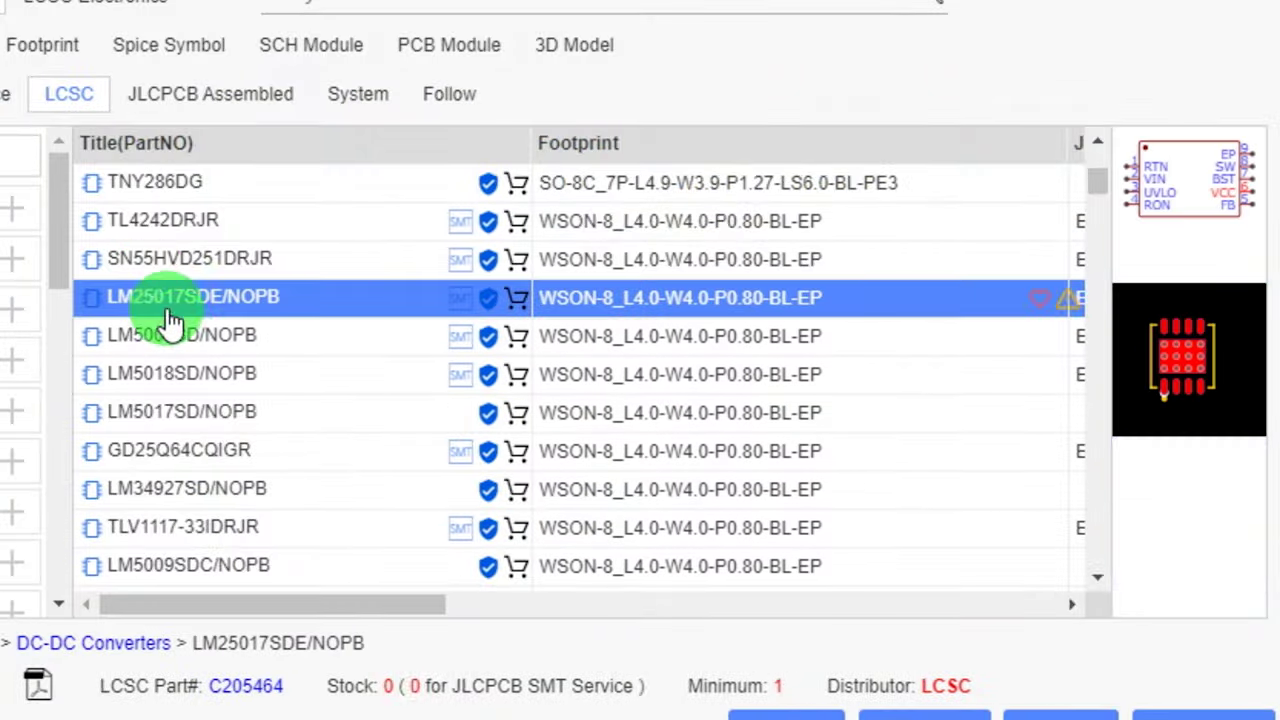
click(175, 335)
click(191, 378)
drag(1097, 182, 1100, 215)
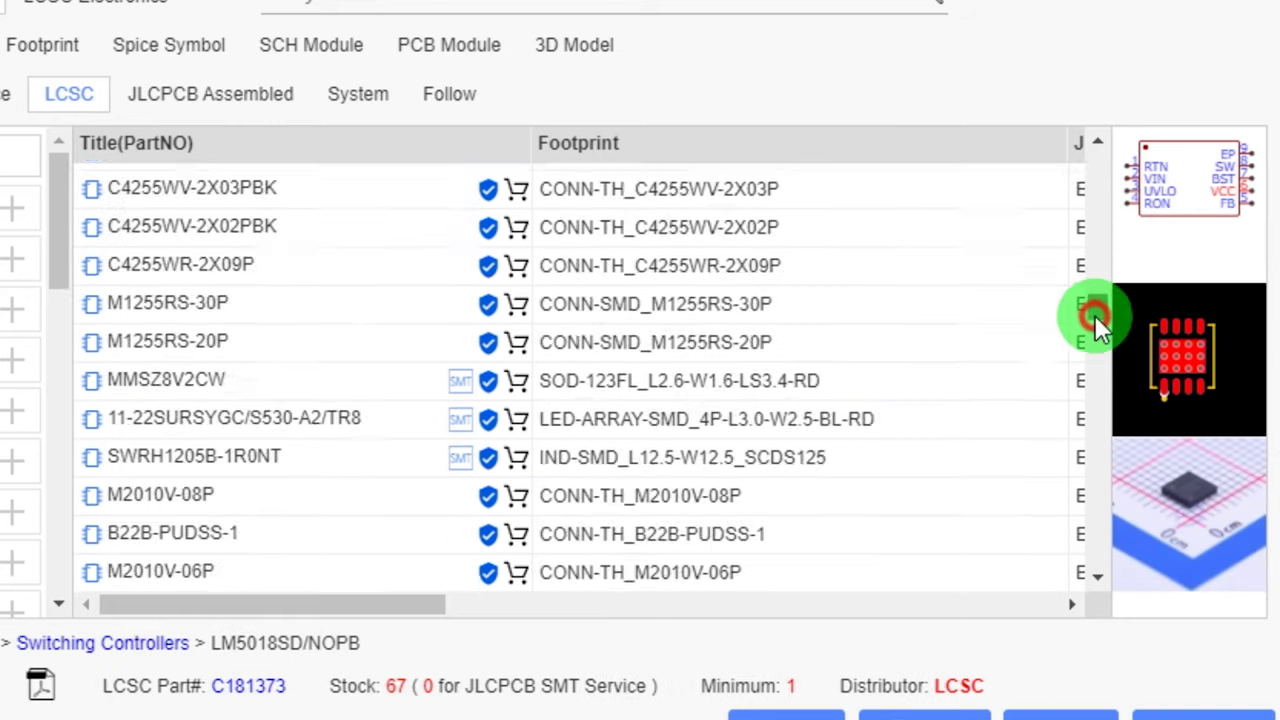
click(229, 277)
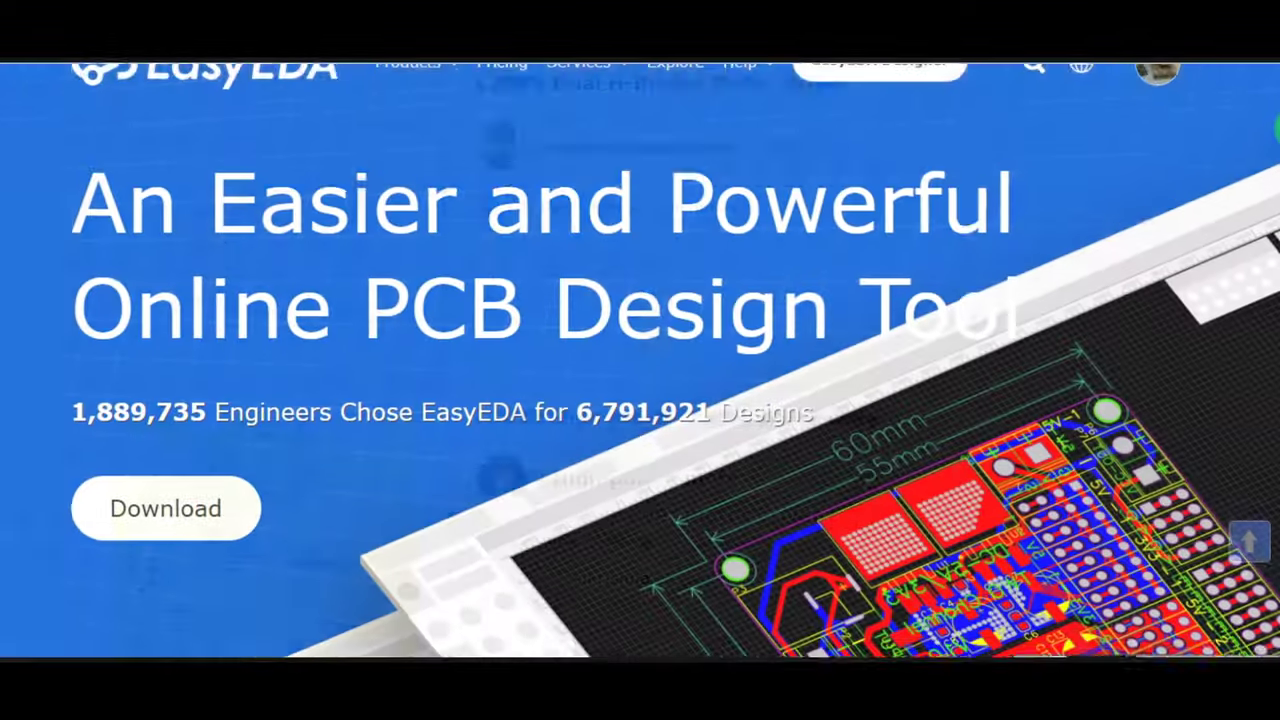
Step: Look over the EasyEDA homepage's feature overview and view the desktop client download page
scroll(640, 360, down, 3)
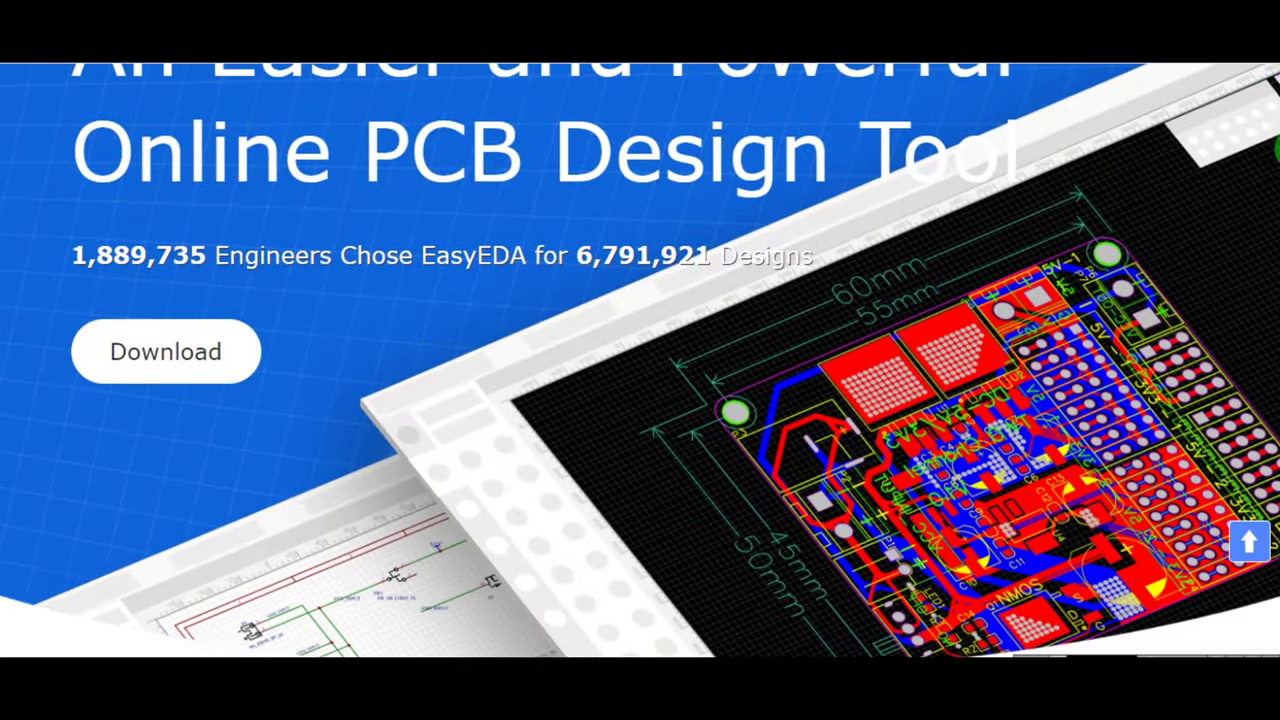
scroll(640, 360, down, 5)
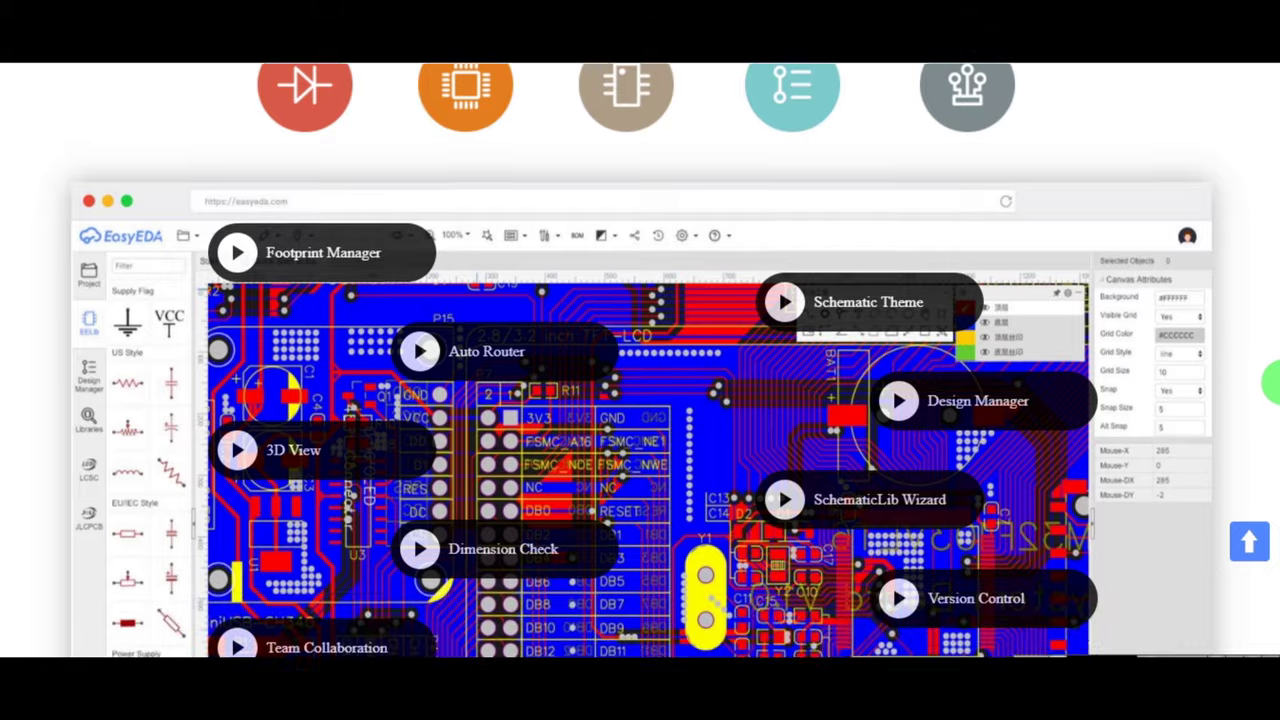
scroll(1270, 402, down, 3)
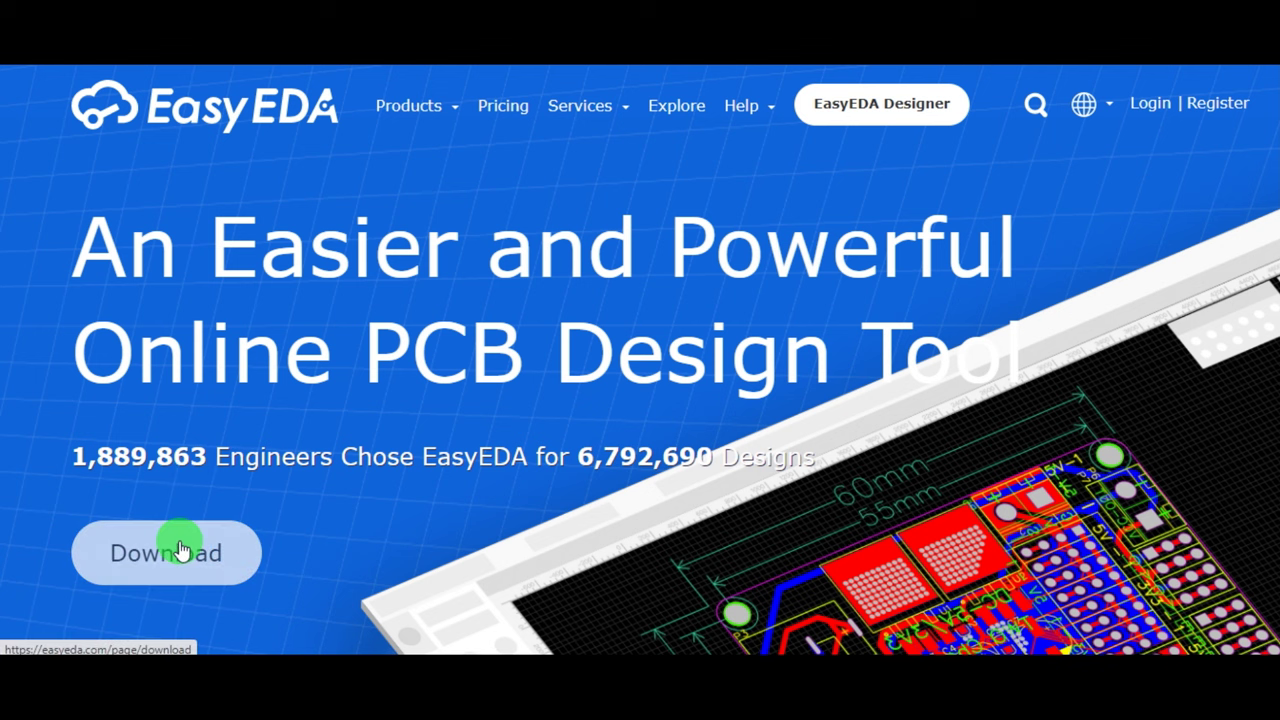
click(166, 552)
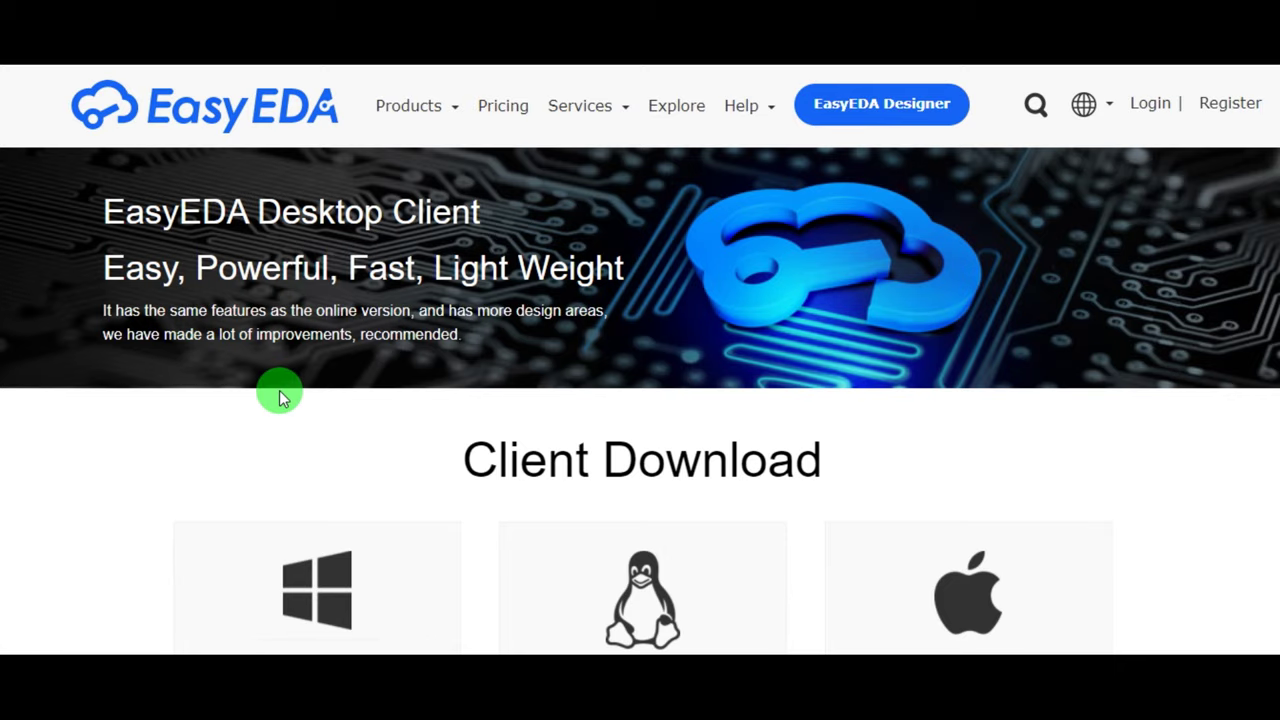
scroll(280, 397, down, 3)
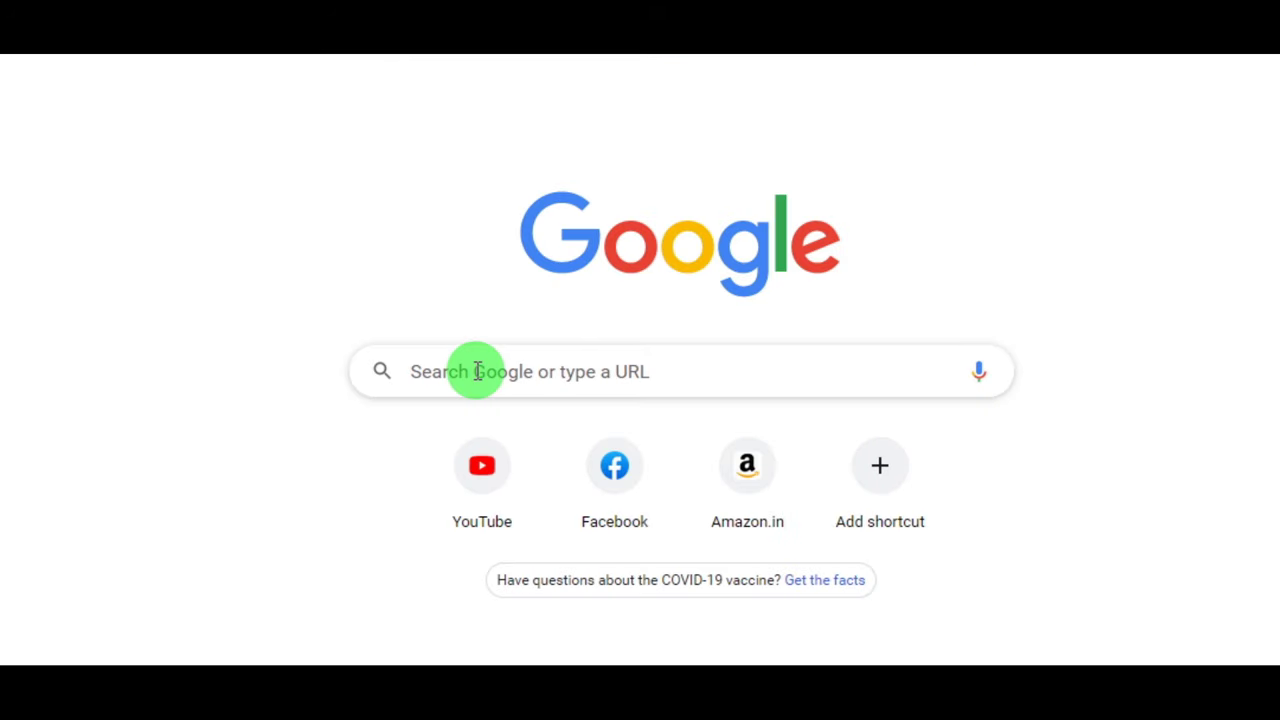
Step: Search Google for "easyeda" and open the EasyEDA website
click(474, 368)
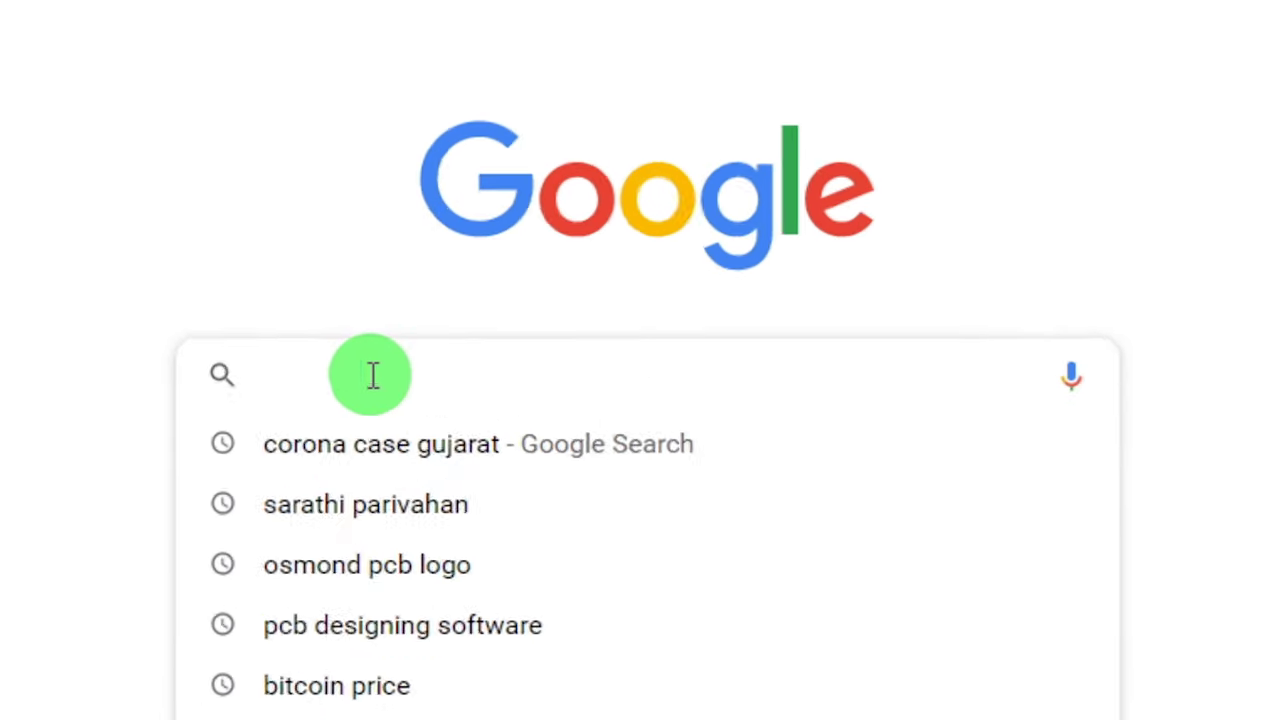
text(easyeda)
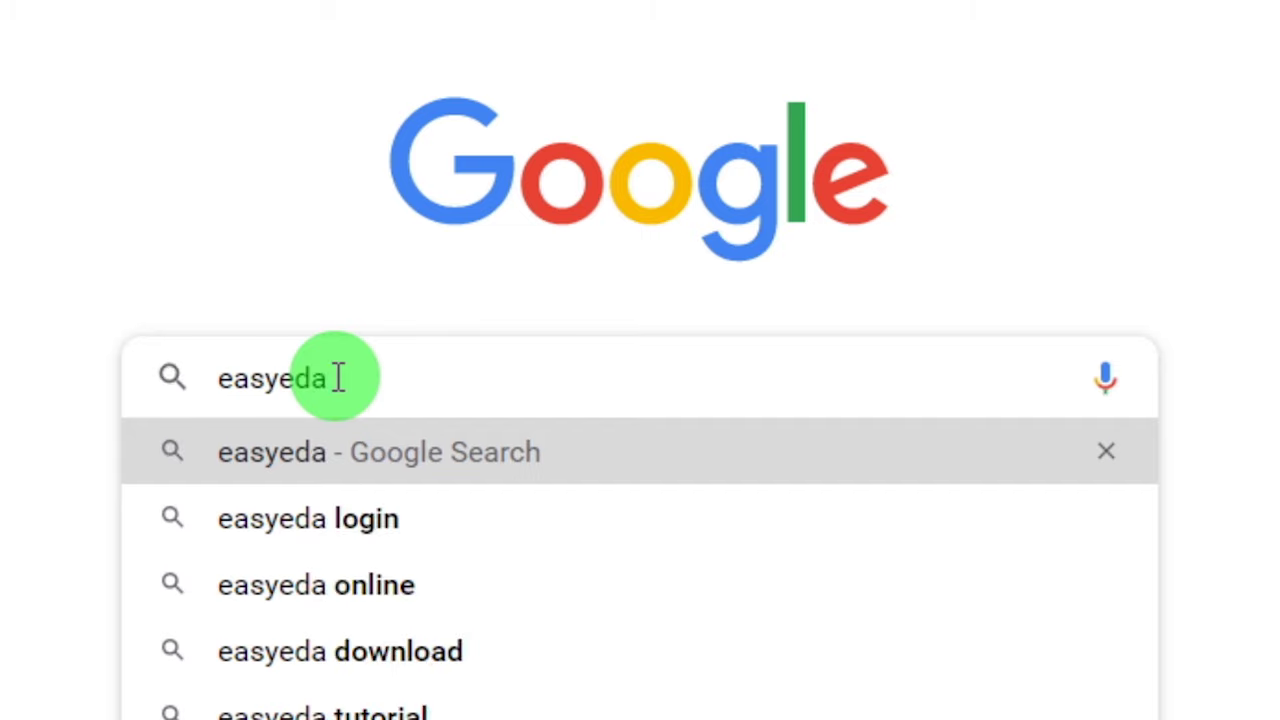
key(Return)
click(351, 86)
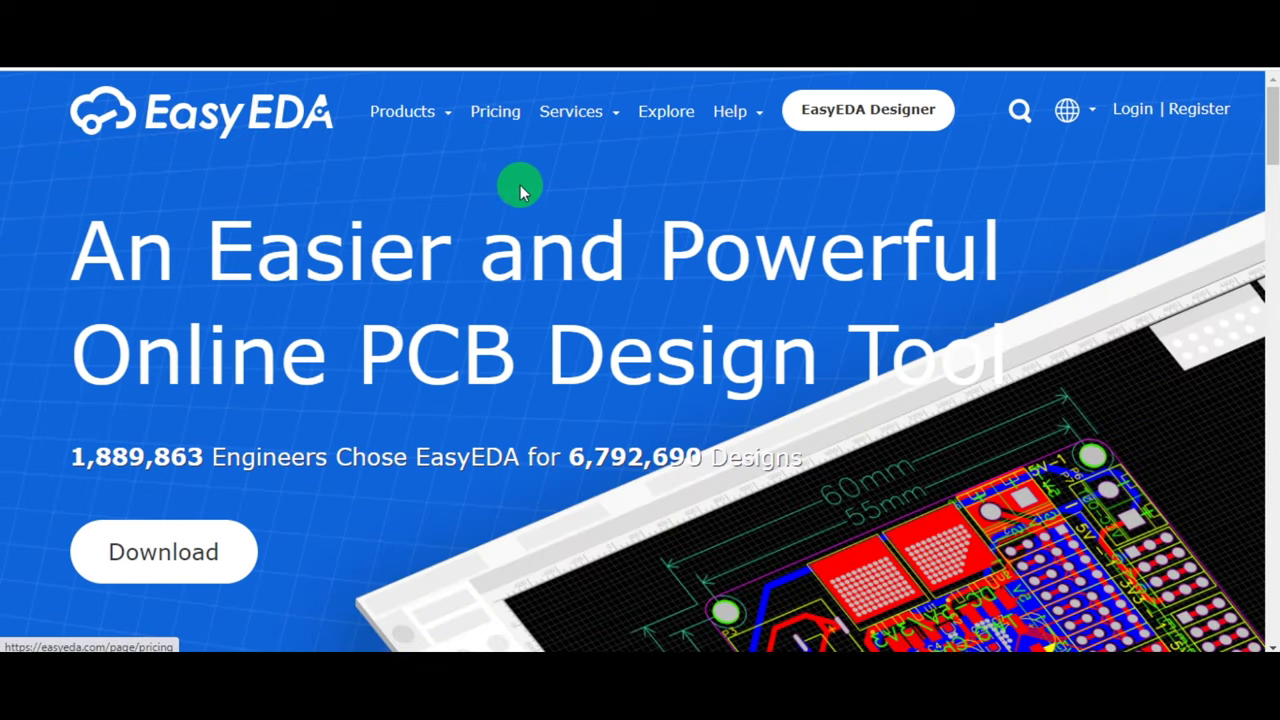
Step: Open the EasyEDA registration form and look over its personal account fields
click(1190, 110)
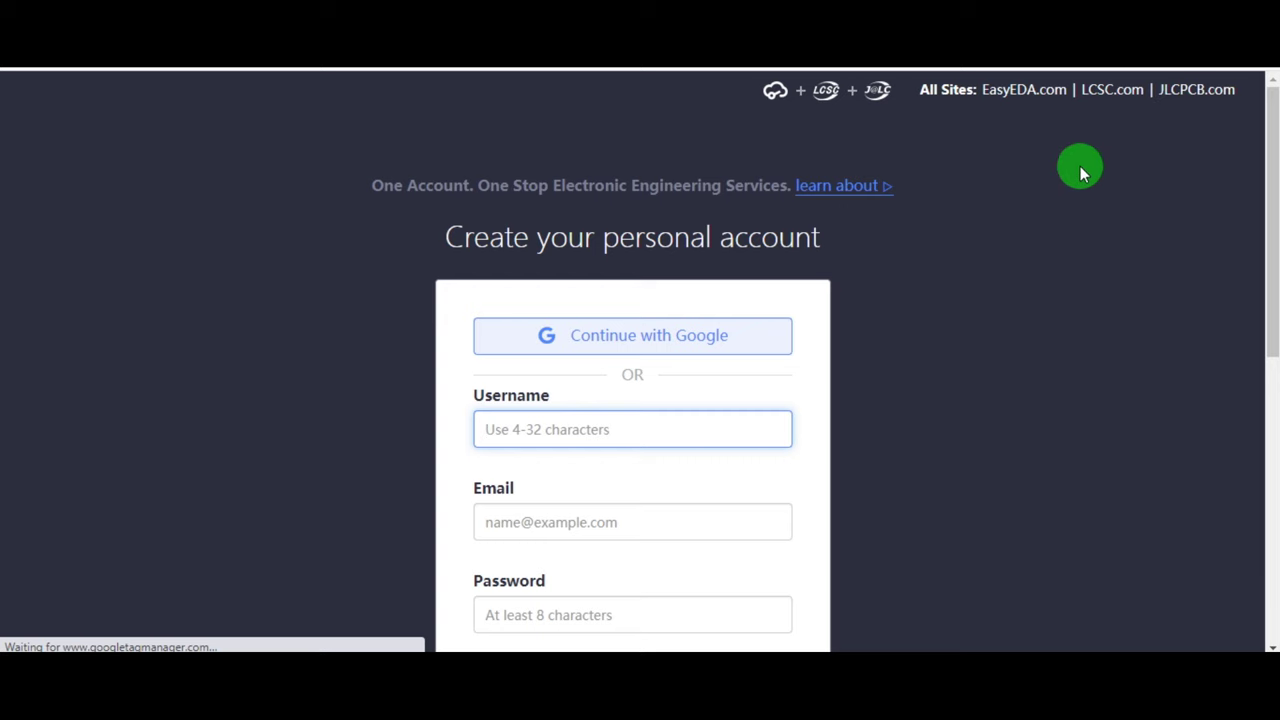
scroll(631, 360, down, 2)
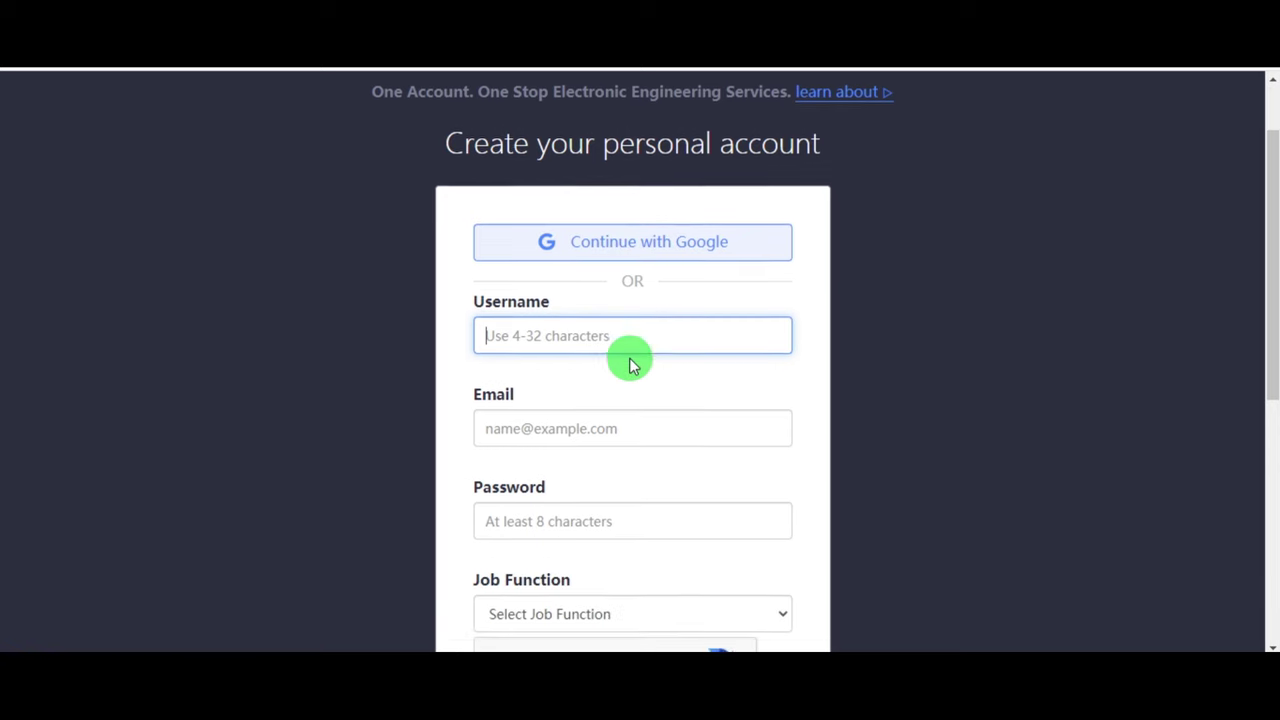
scroll(631, 368, up, 1)
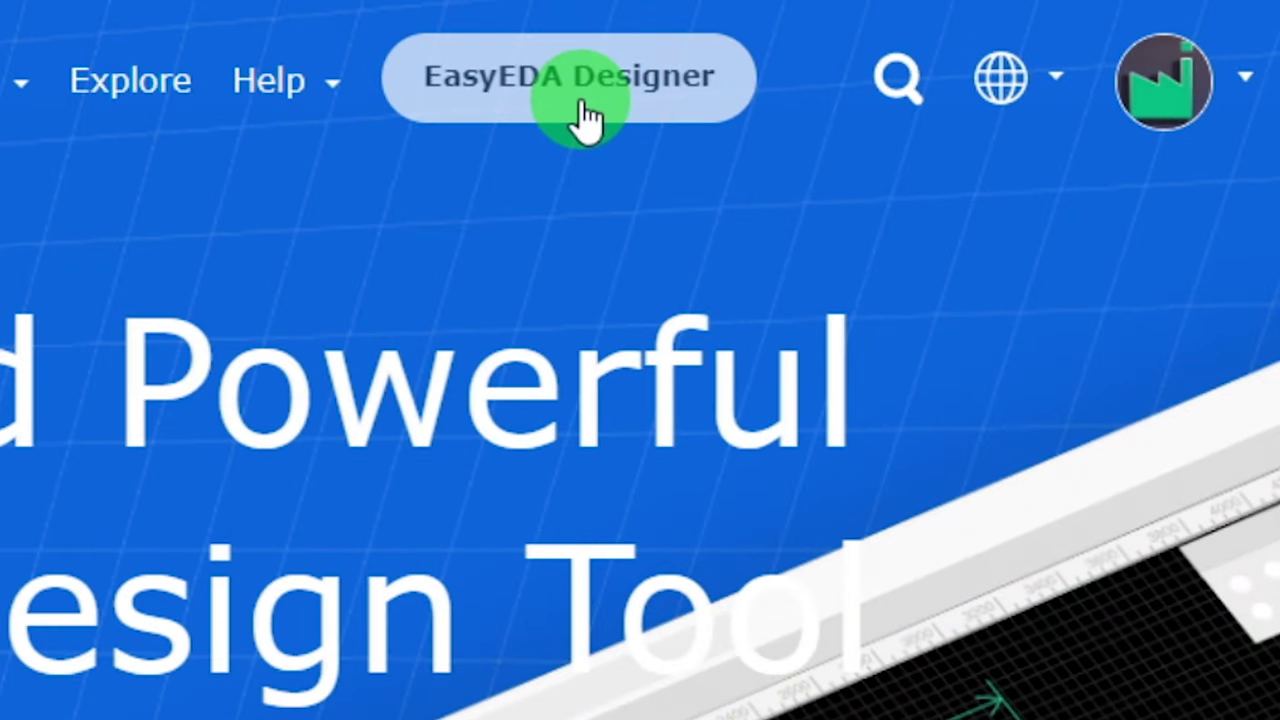
Step: Open the EasyEDA Designer and create a project titled "Multipurpose PCB" with the description "pcb tutorial"
click(585, 112)
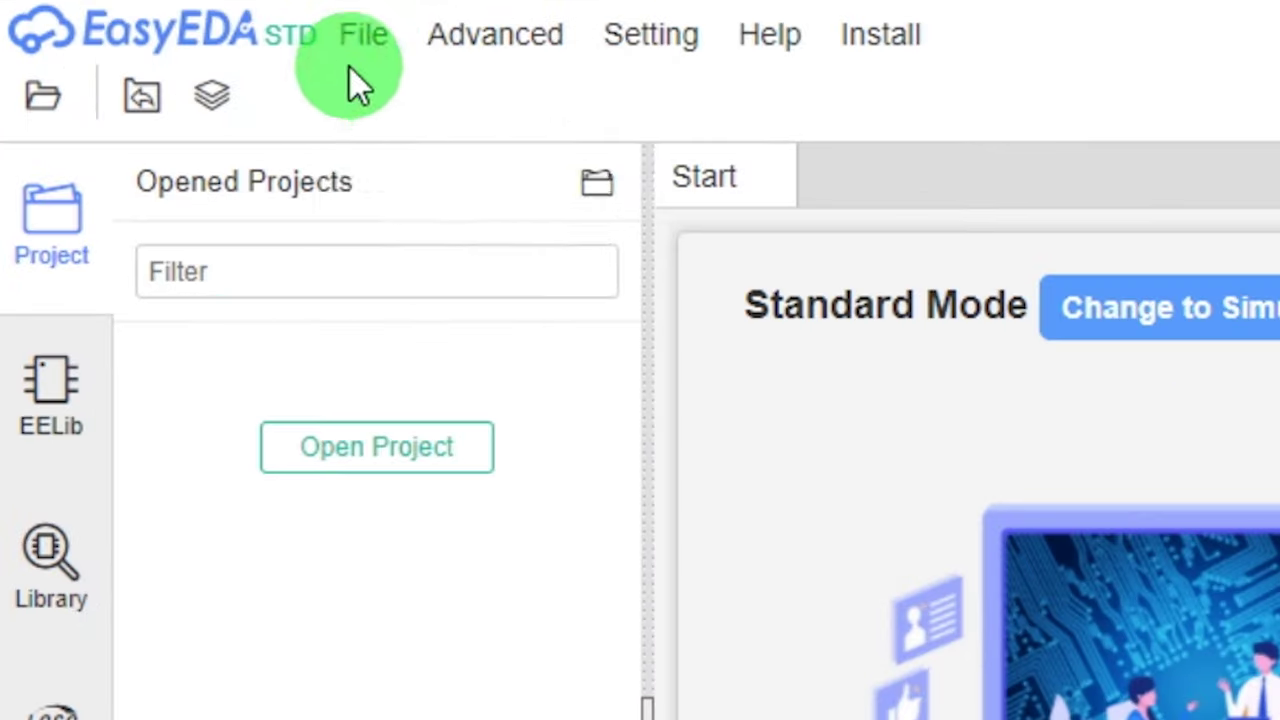
click(161, 85)
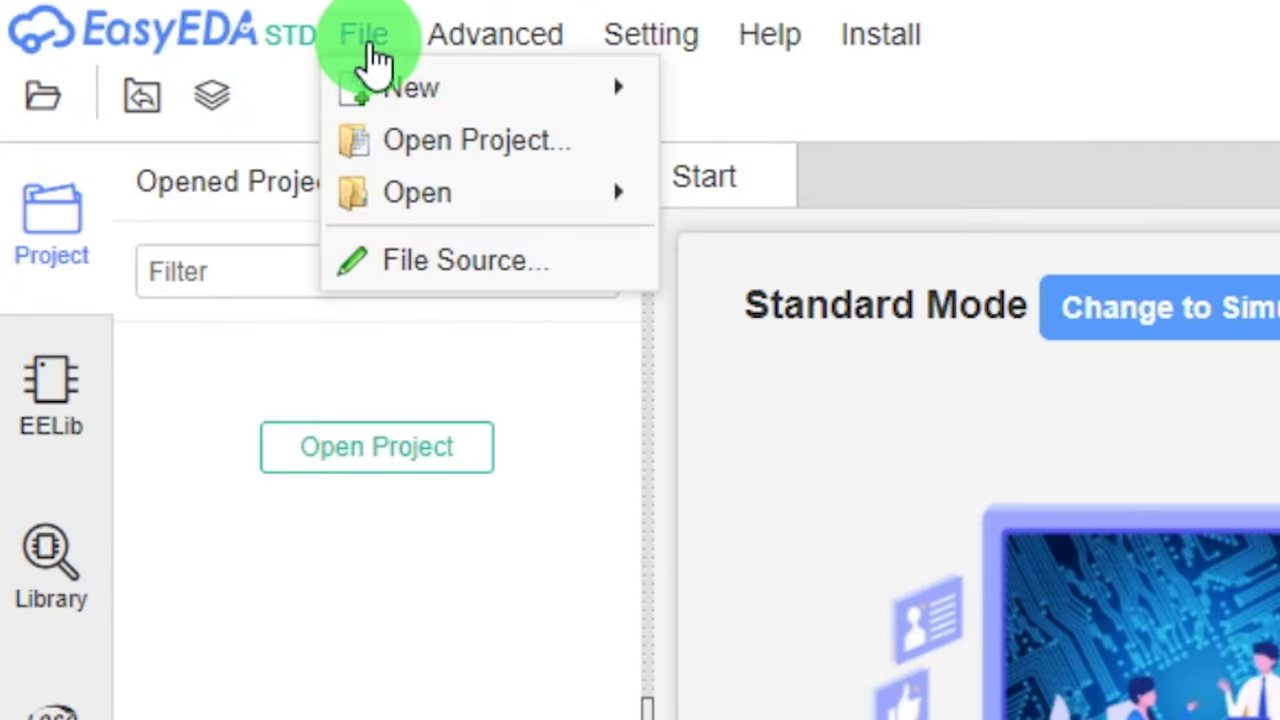
mouse_move(179, 107)
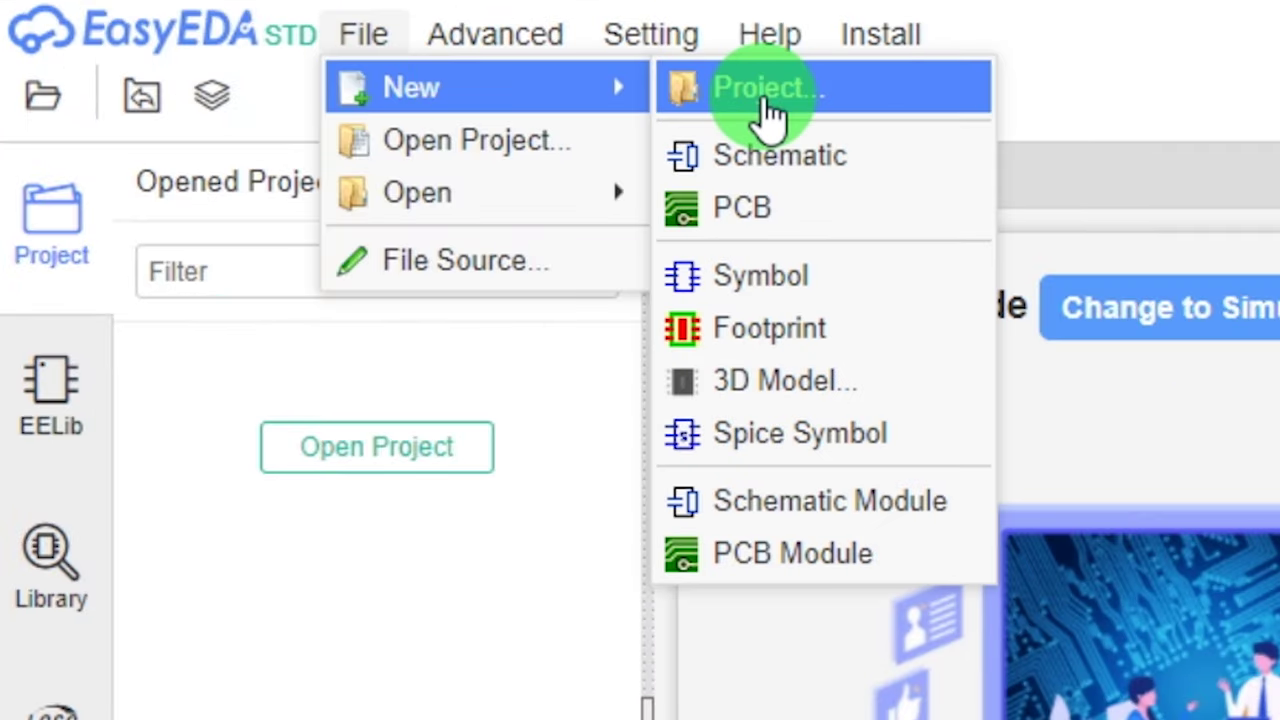
click(768, 110)
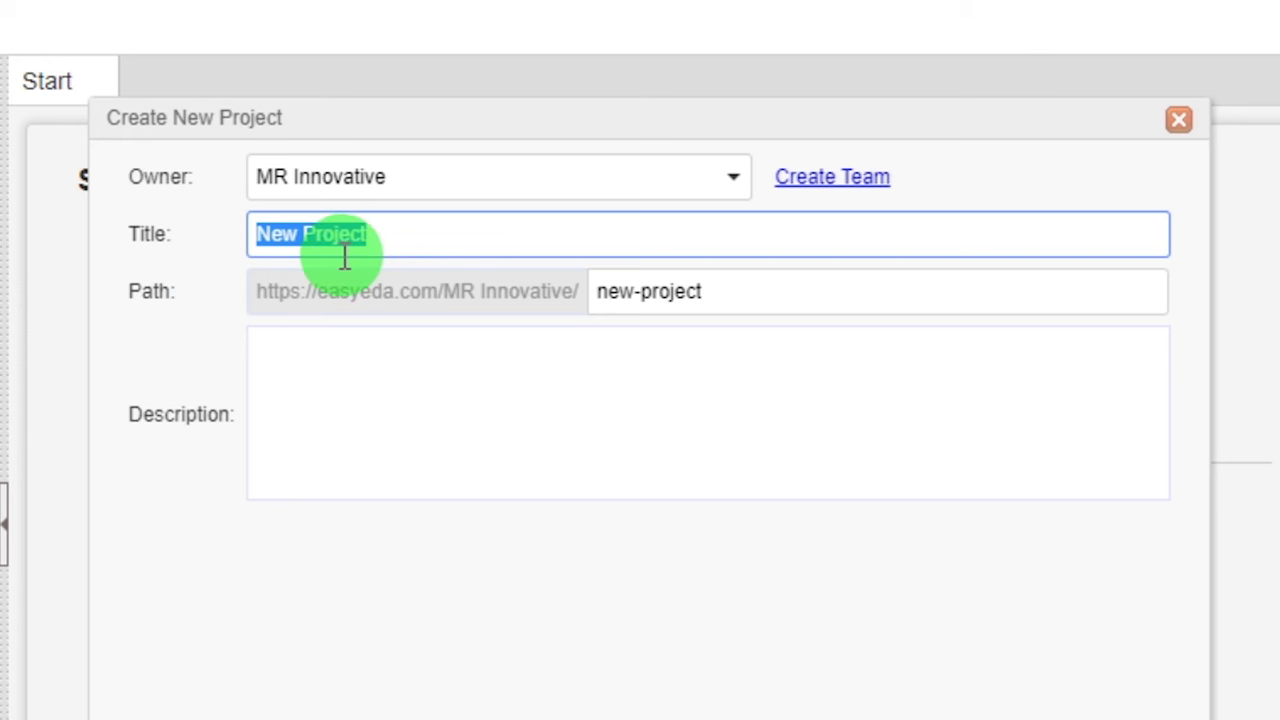
text(Multipurpose)
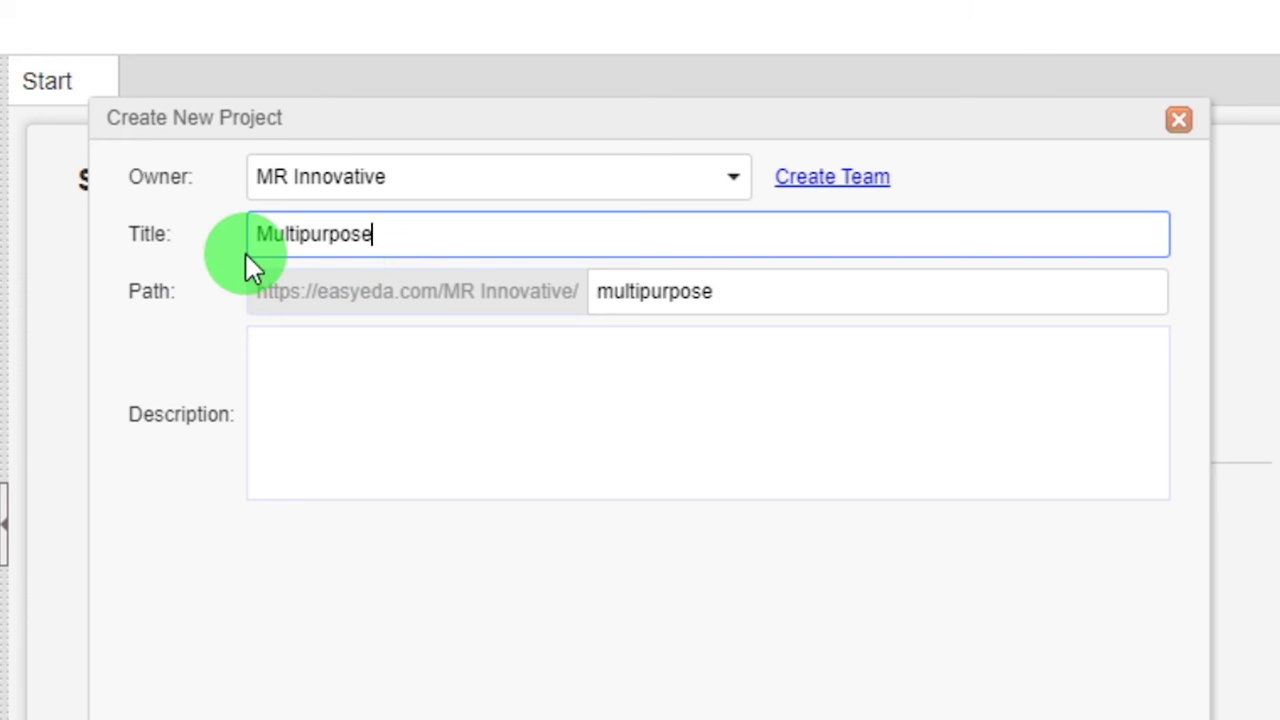
text( PCB)
click(297, 377)
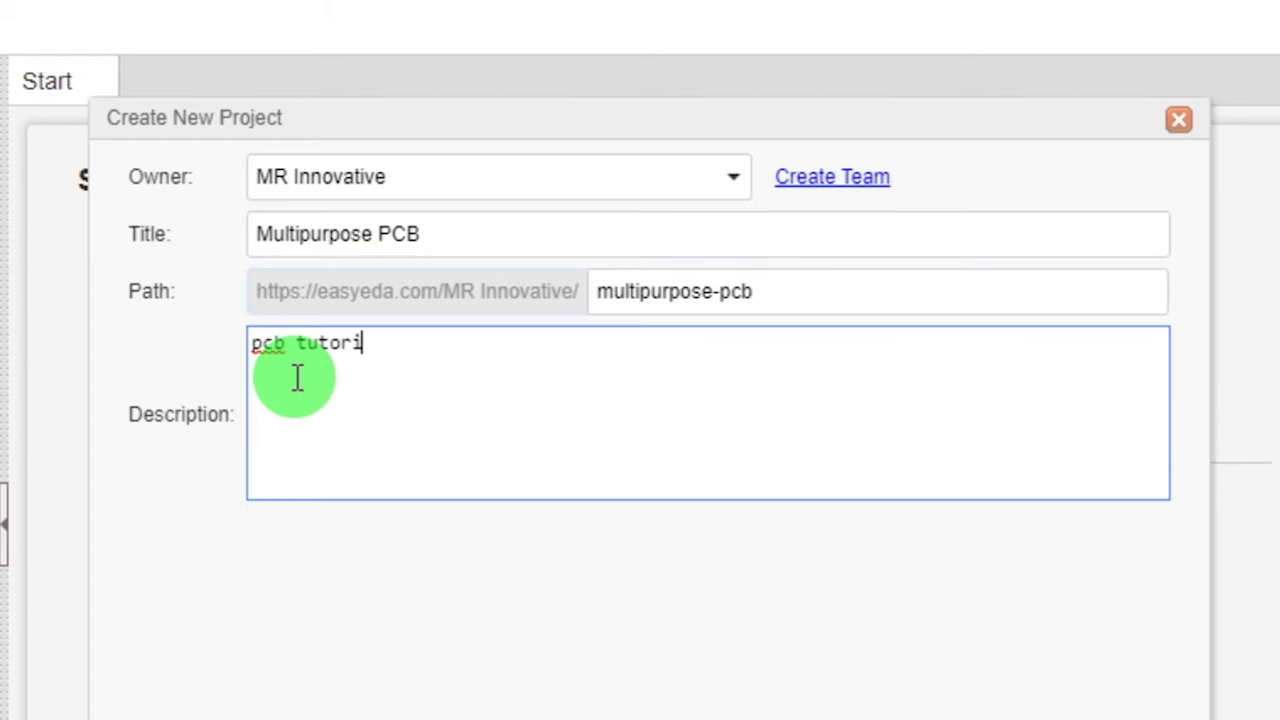
text(pcb tutorial)
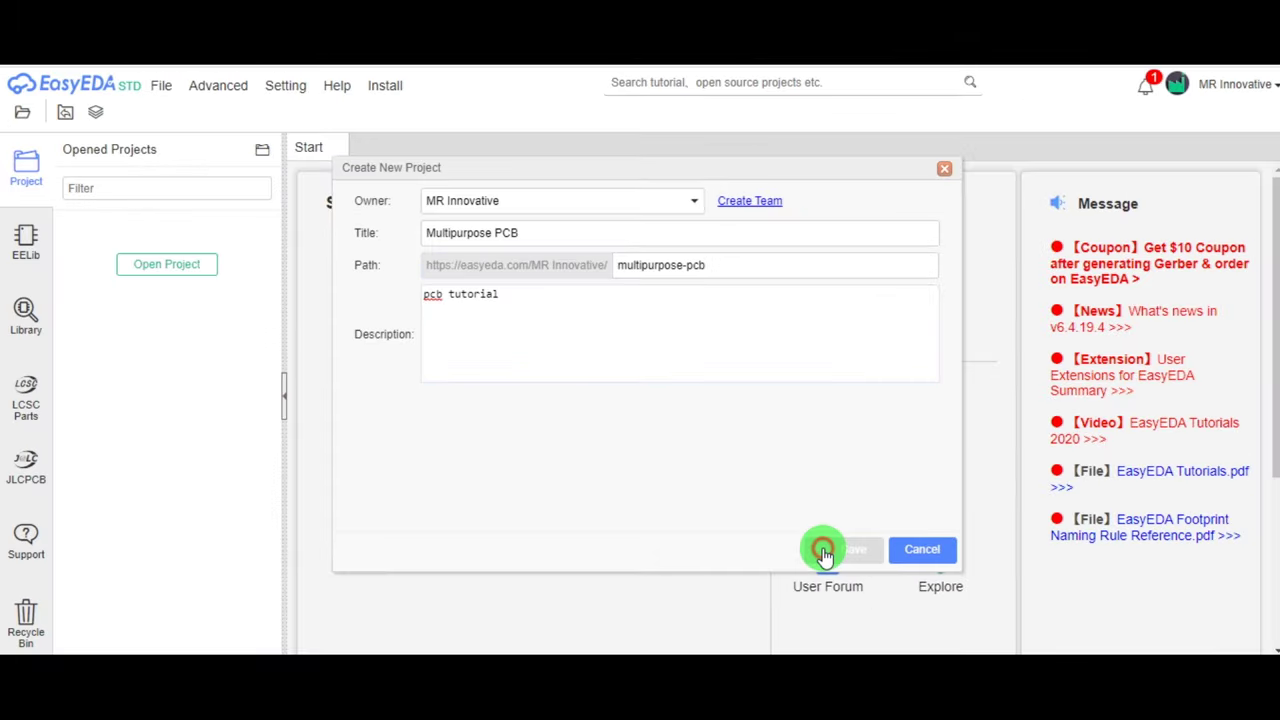
click(822, 550)
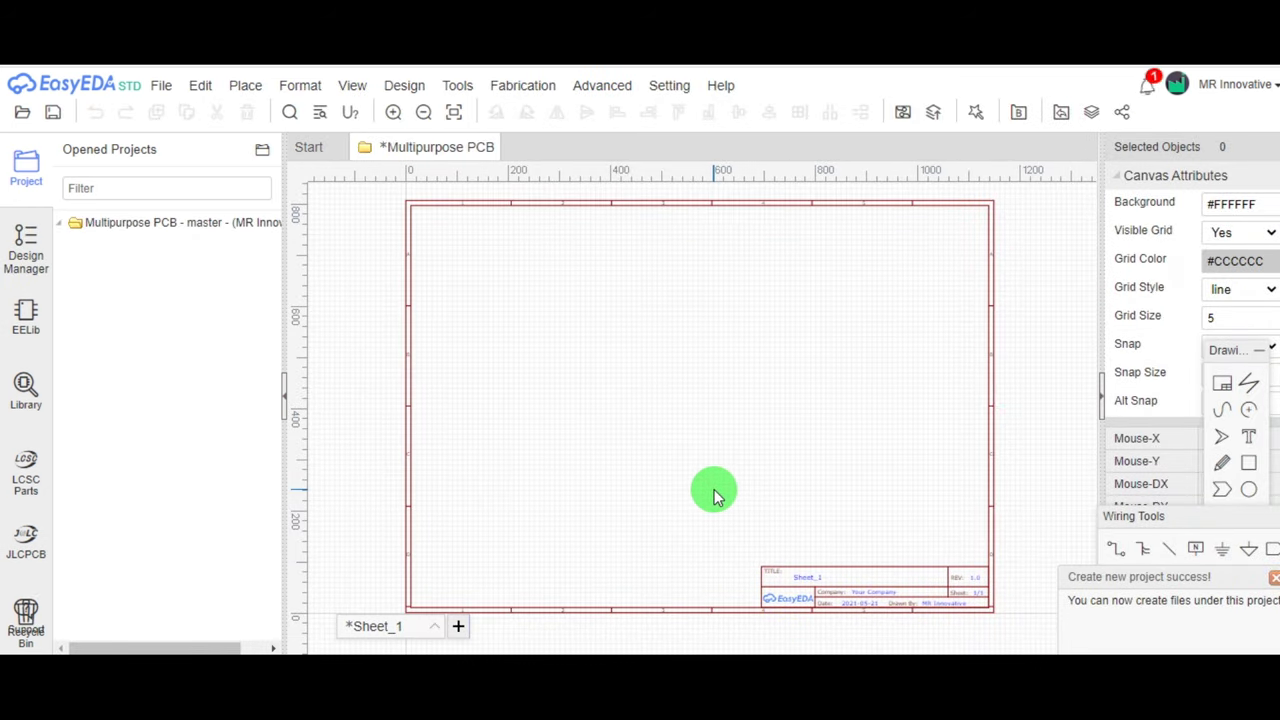
scroll(880, 591, up, 4)
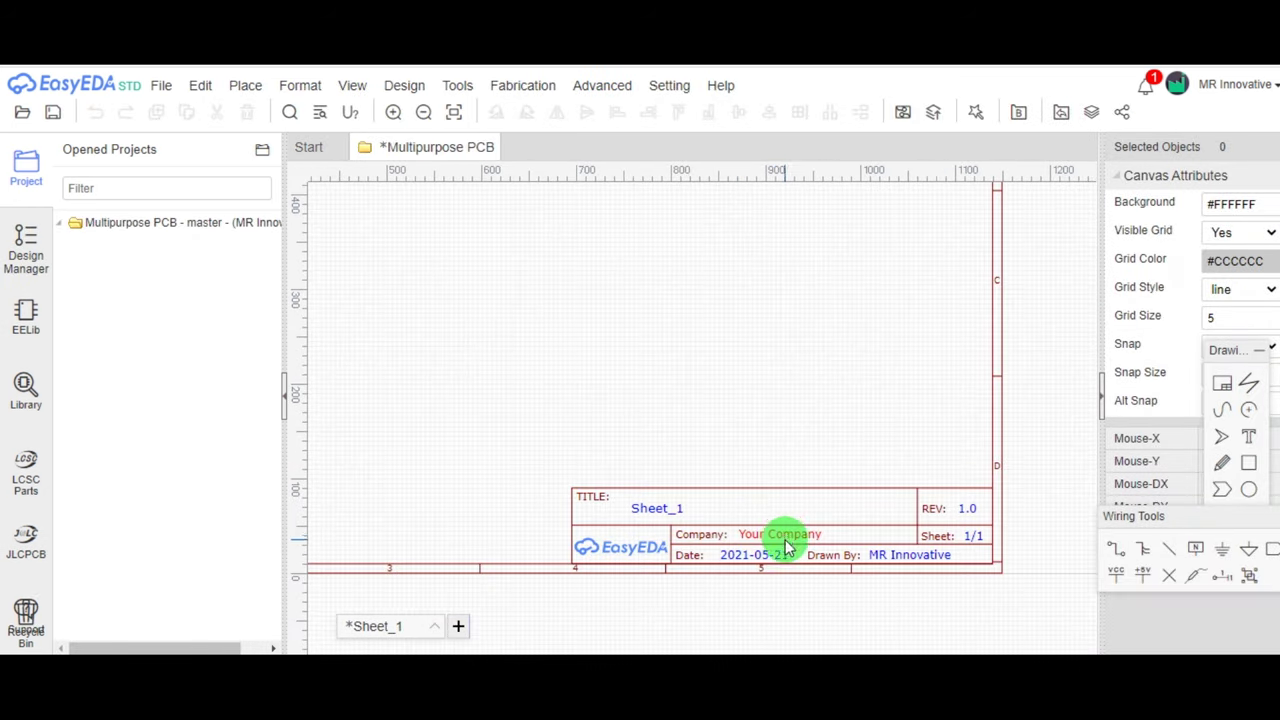
scroll(705, 465, down, 4)
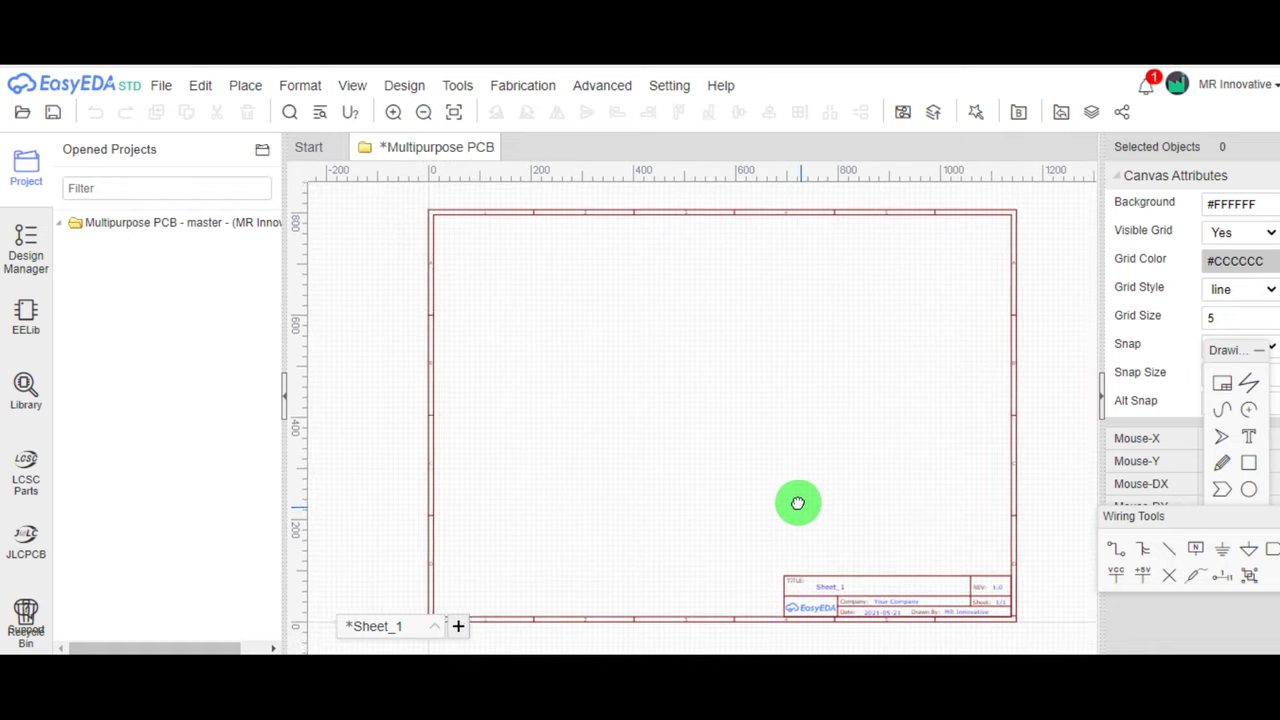
right_drag(760, 494, 751, 489)
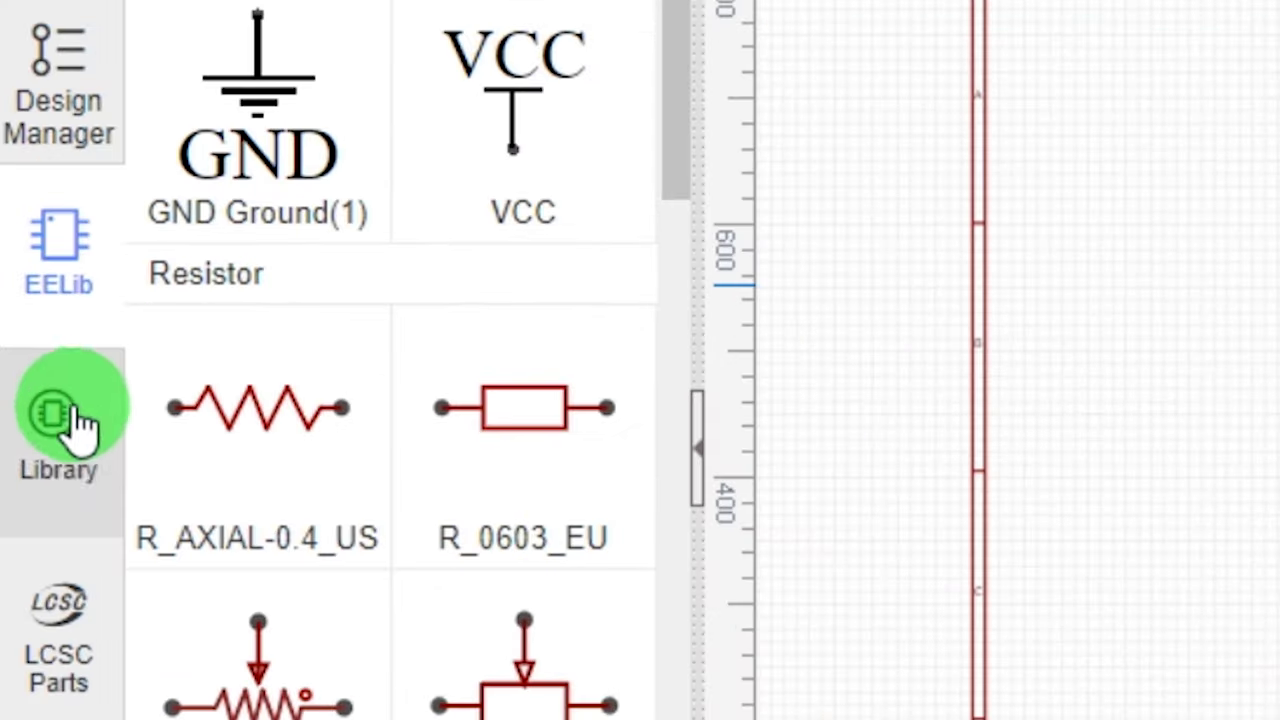
Step: Search the symbol library for "arduino nano" and place the arduino_nano2 symbol in the upper-left area of the sheet
click(62, 440)
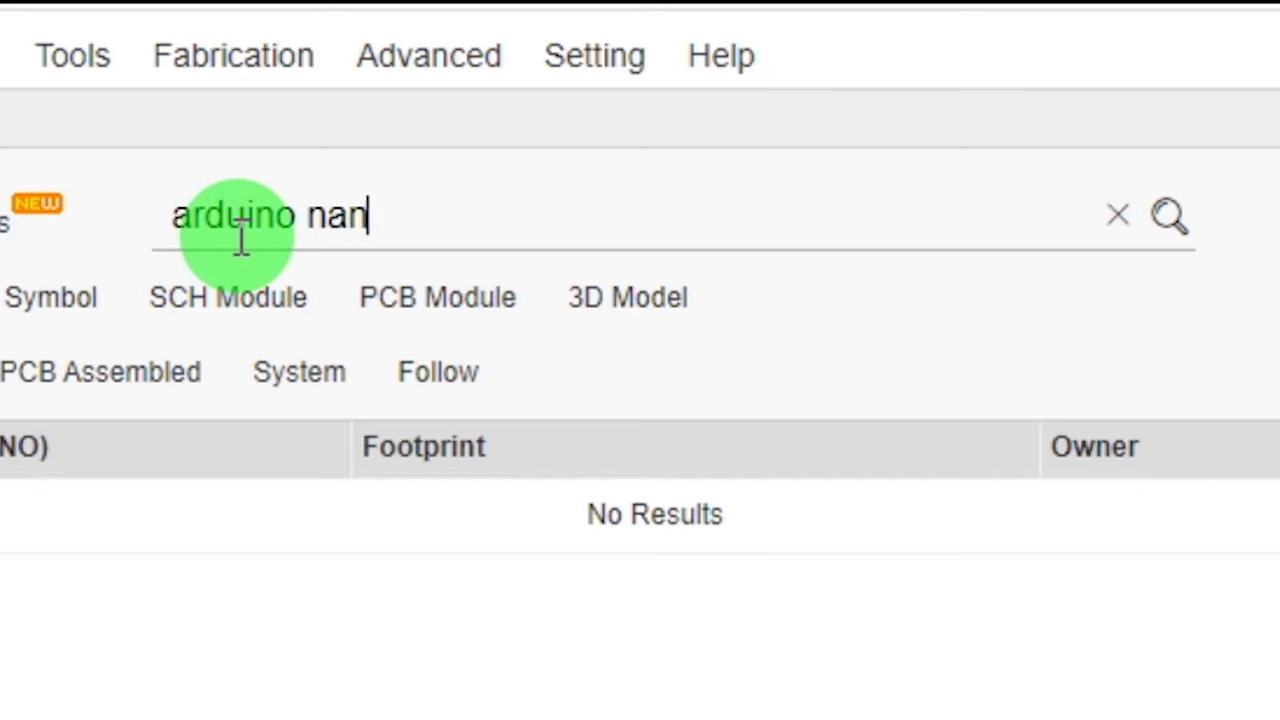
text(o)
click(1168, 217)
click(455, 433)
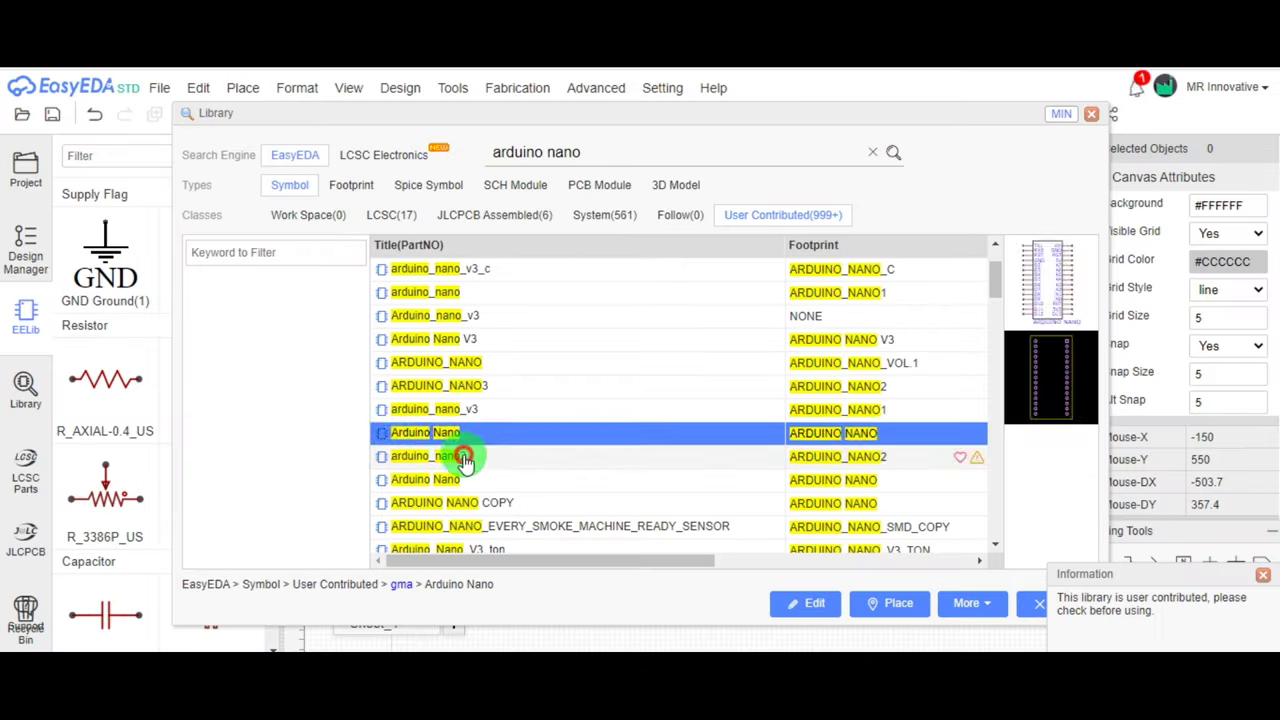
click(463, 457)
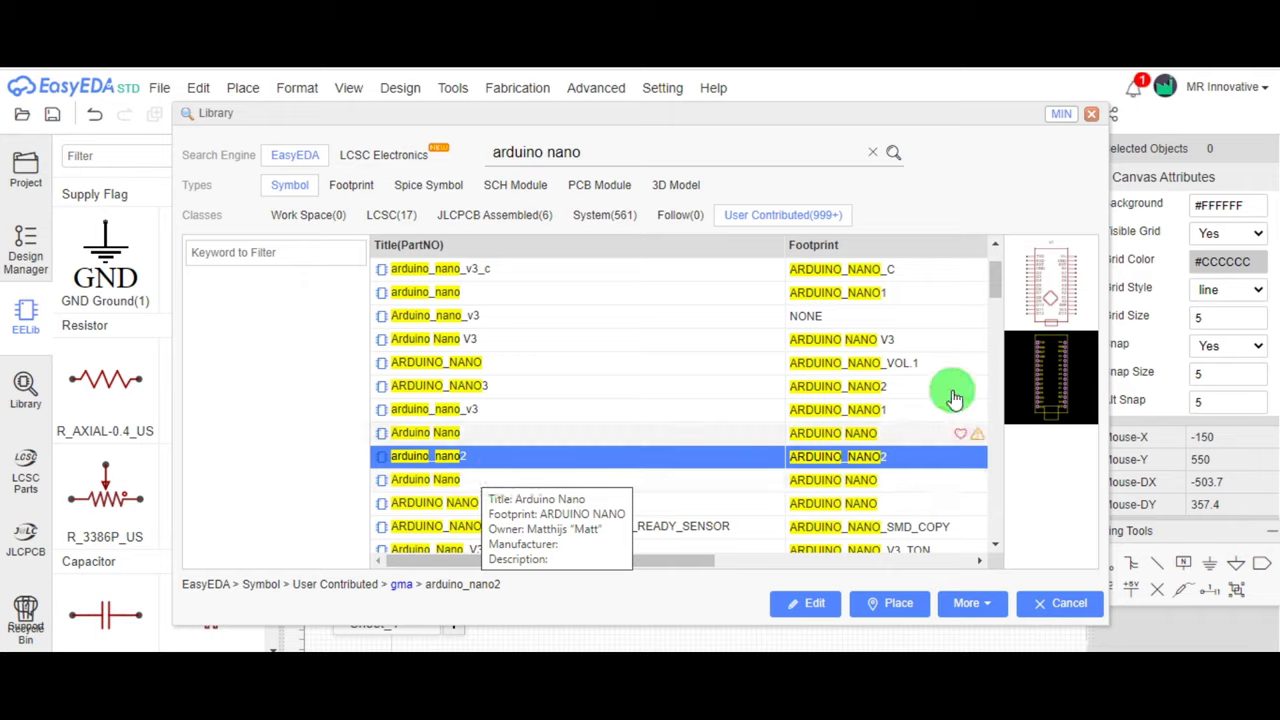
click(889, 603)
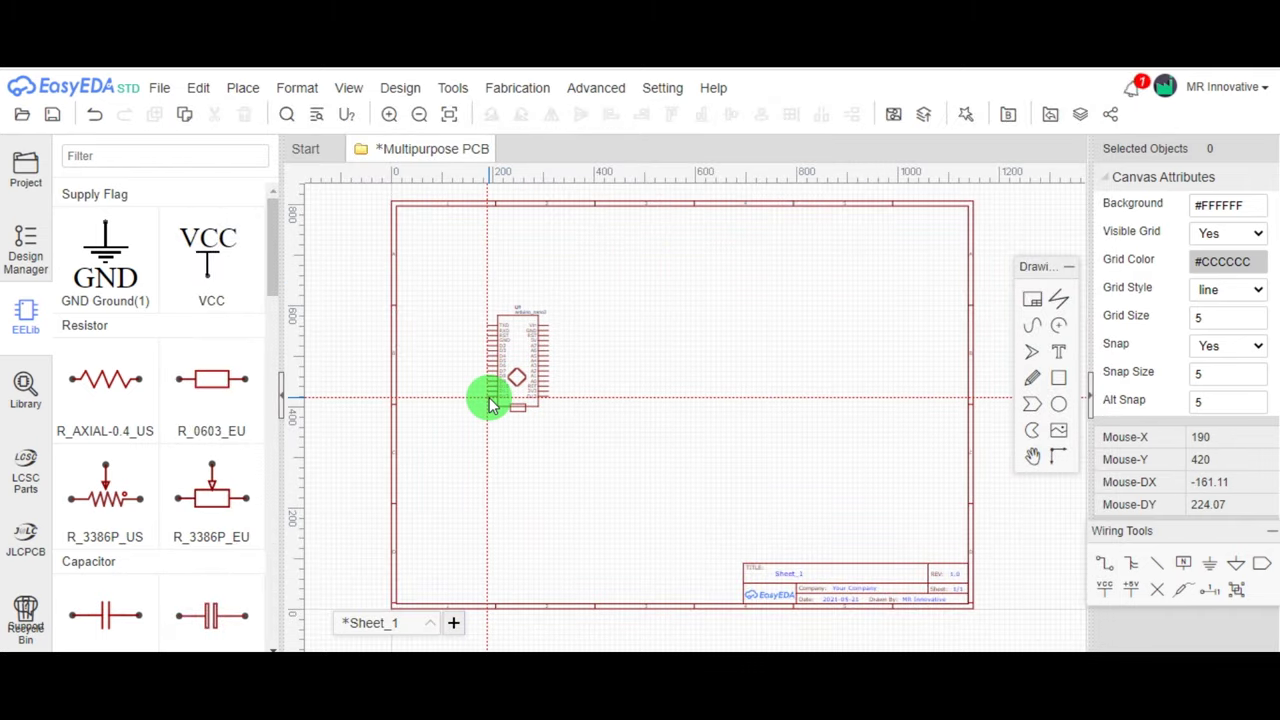
click(490, 400)
Step: Search the symbol library for "led" and "5mm led", and preview the first 5mm LED result
click(25, 390)
double_click(546, 153)
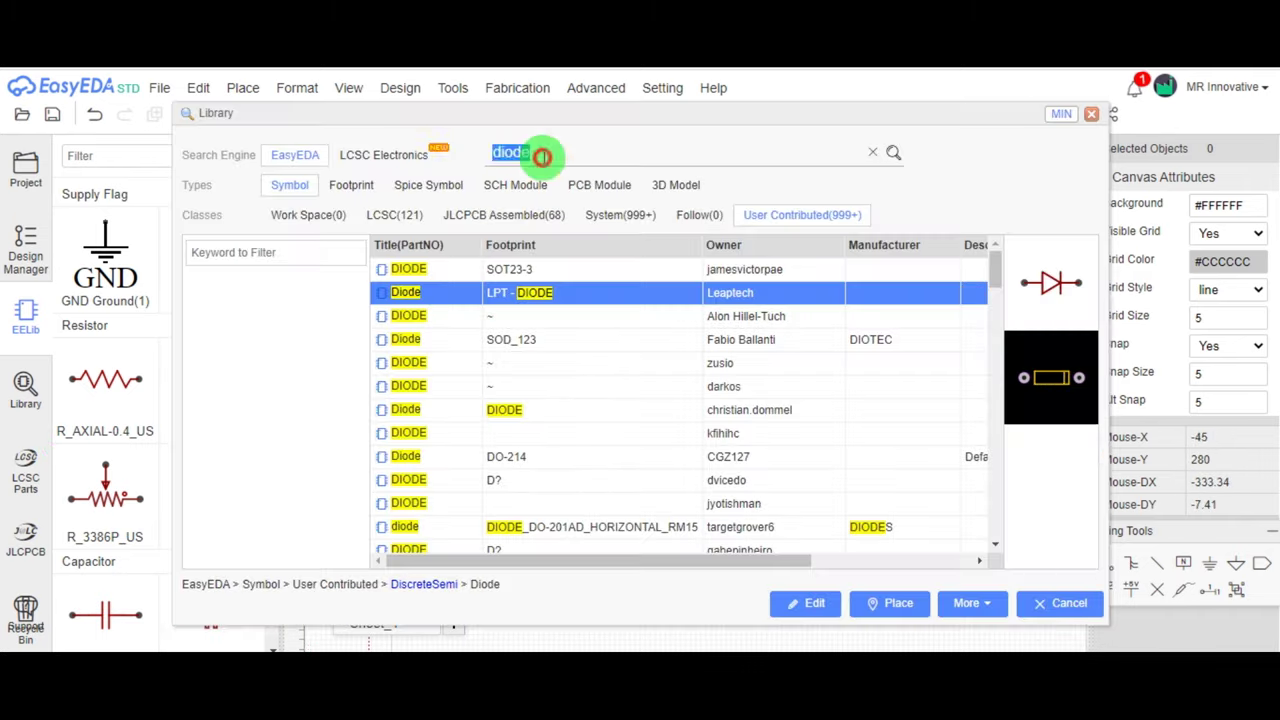
text(led)
key(Return)
double_click(514, 153)
text(5mm led)
key(Return)
click(515, 269)
Step: Search the symbol library for "1k resistor" and preview the 1K resistor with footprint 1K_
drag(546, 152, 405, 149)
text(1k resistor)
key(Return)
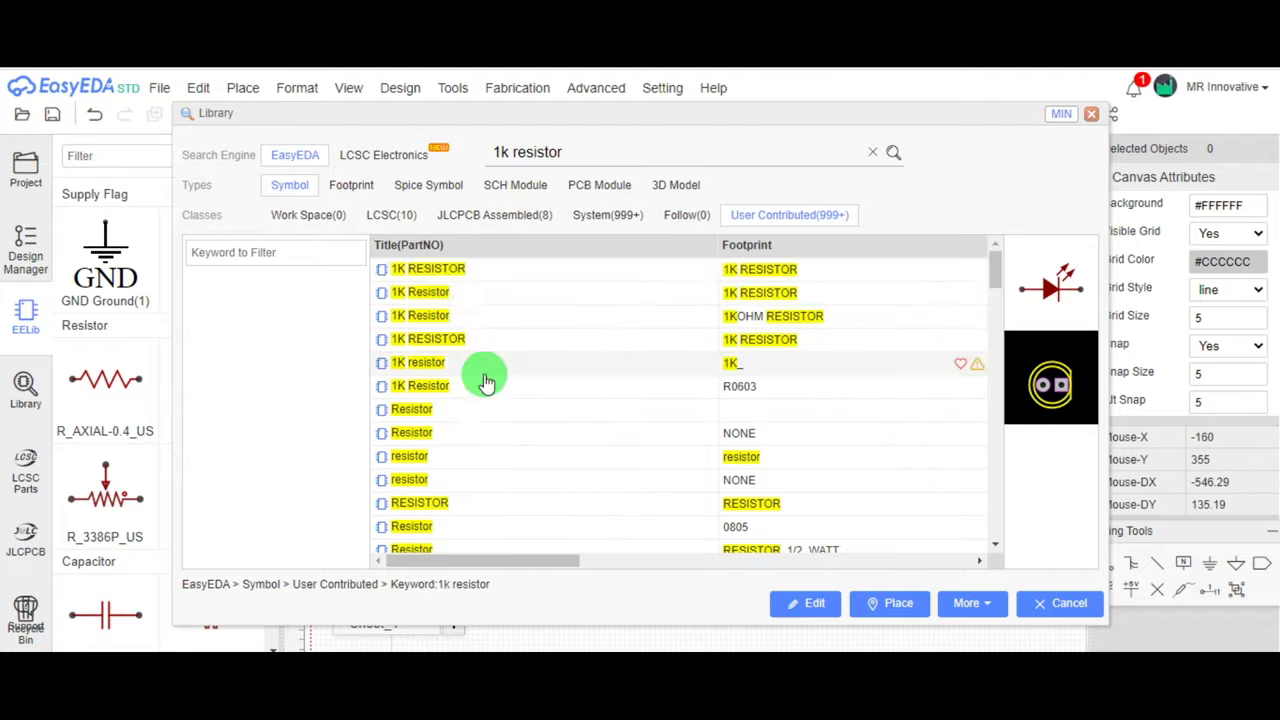
click(431, 362)
Step: Search the symbol library for "capacitor" and preview the C0603 result and the first one with the TWO_IO footprint
drag(566, 152, 486, 160)
text(capacitor)
key(Return)
click(437, 315)
click(437, 503)
Step: Search the symbol library for "1uf capacitor" and preview one of the results
double_click(611, 150)
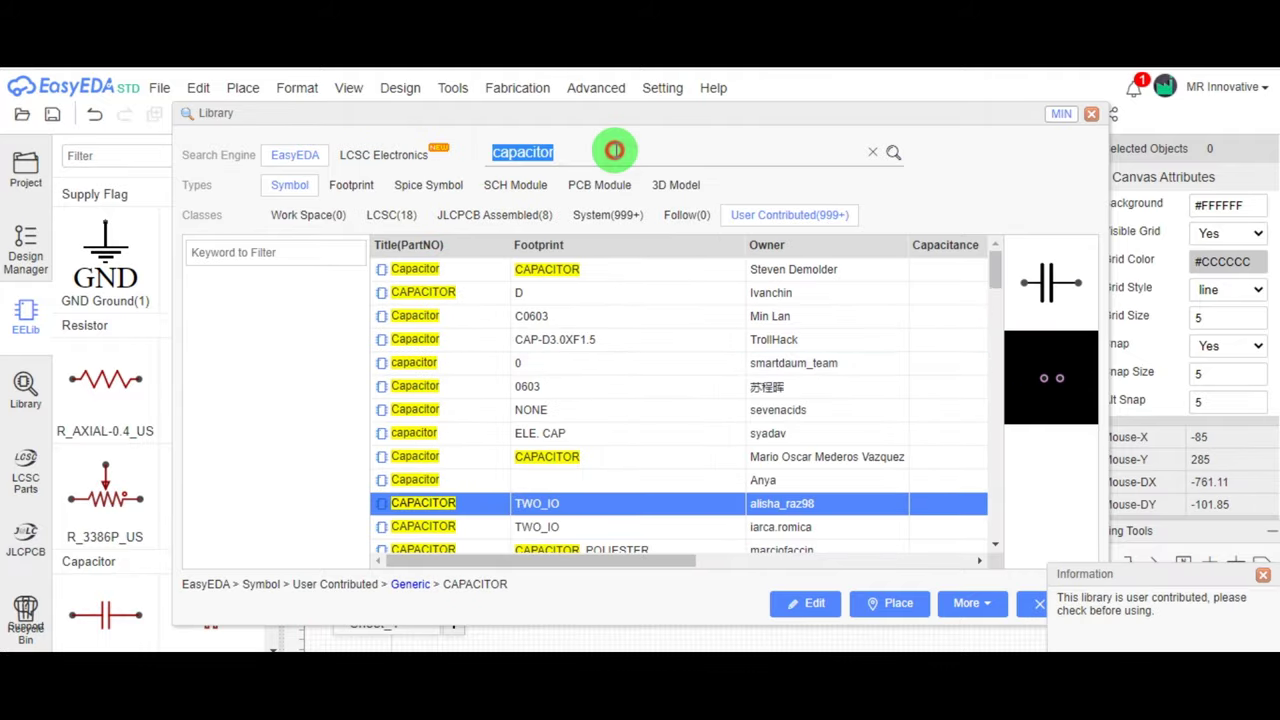
text(1uf capacitor)
key(Return)
click(466, 387)
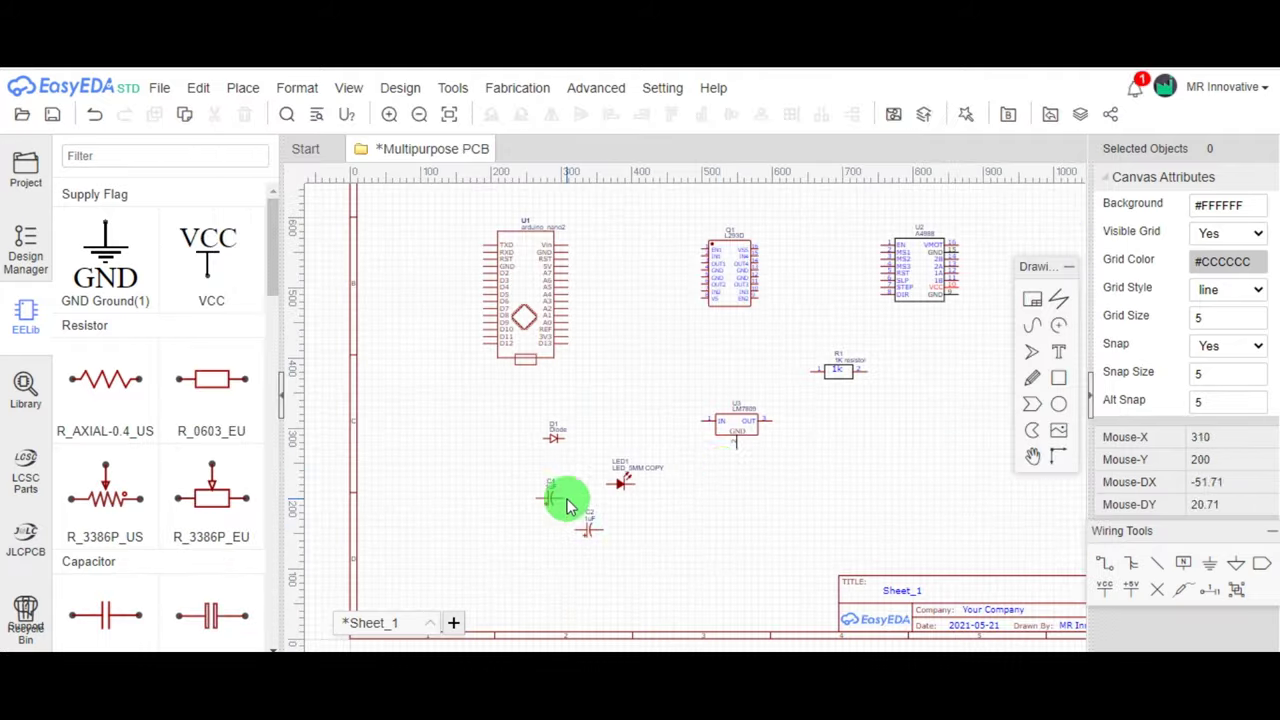
right_drag(722, 469, 657, 486)
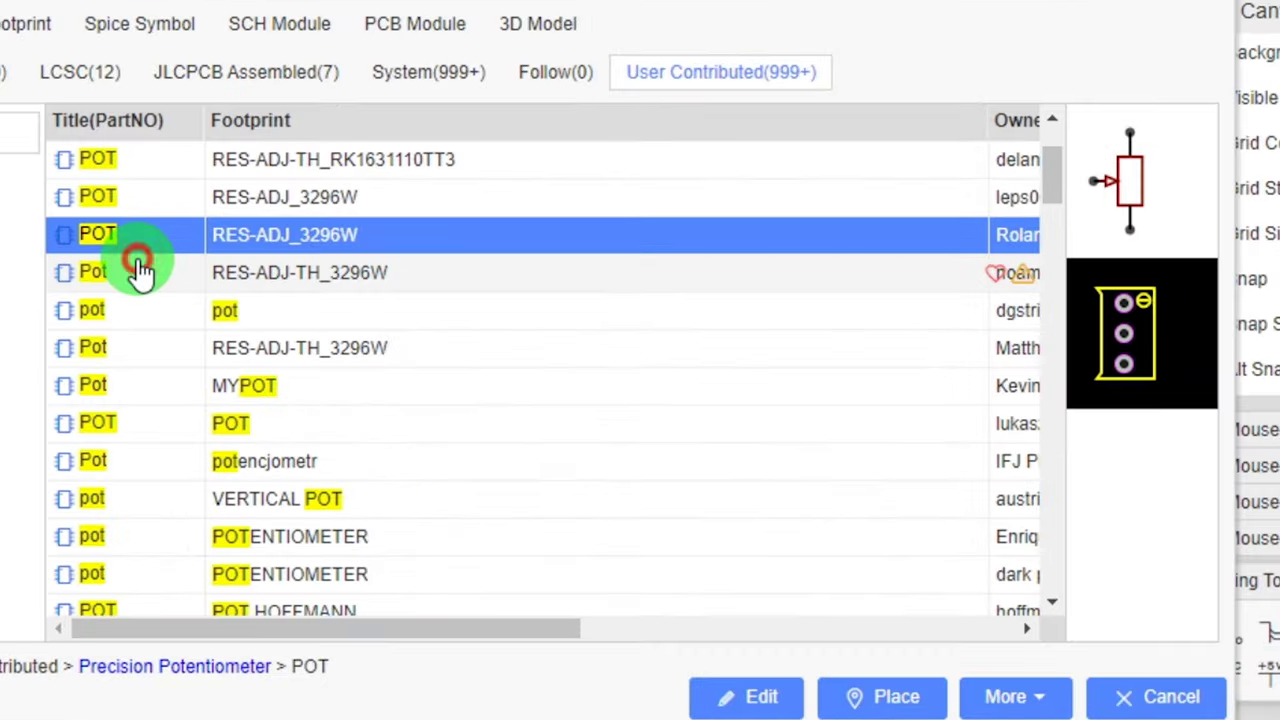
Step: Preview the potentiometer search results one after another, from the RES-ADJ-TH_3296W entries through MYPOT and POT to VERTICAL POT
click(429, 339)
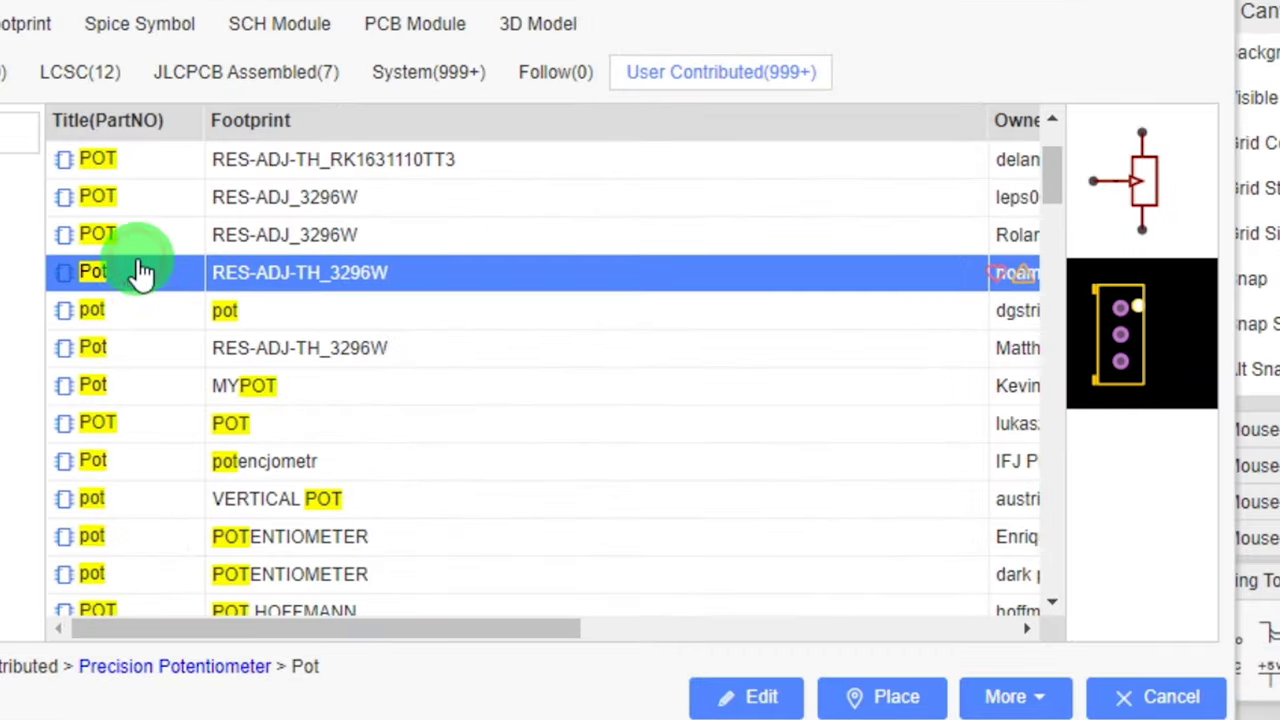
click(143, 306)
click(158, 358)
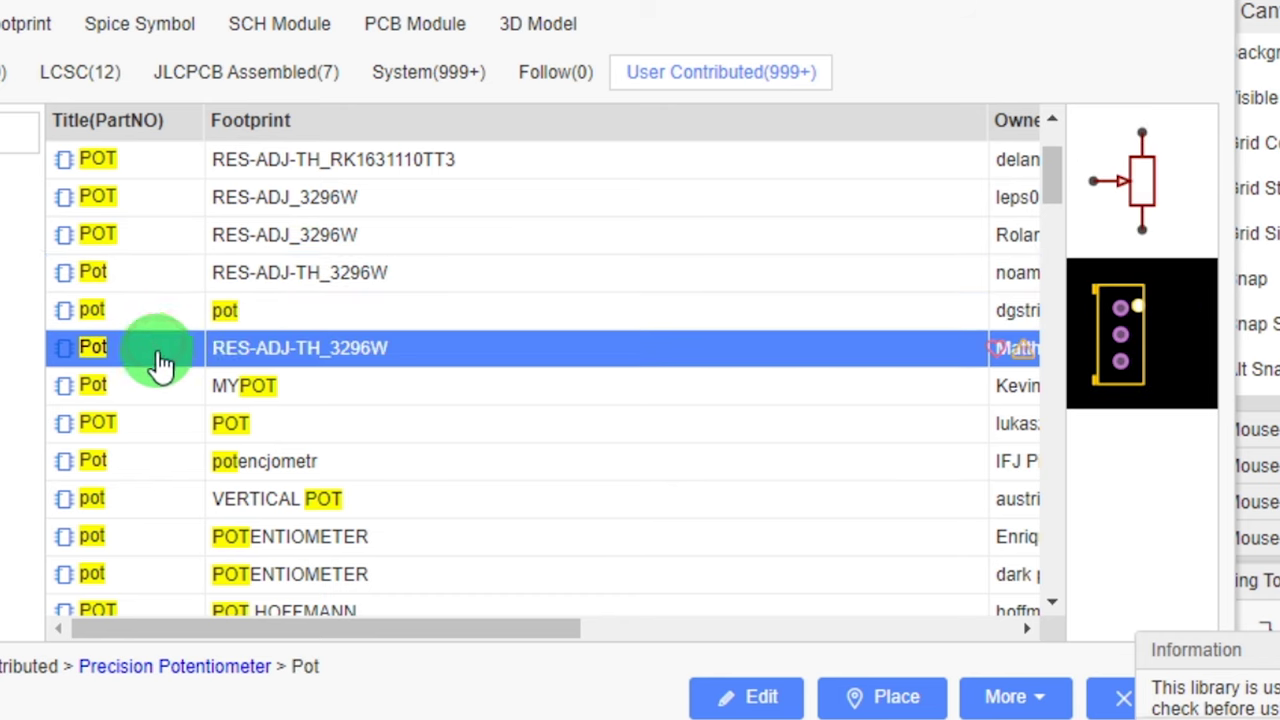
click(182, 385)
click(188, 423)
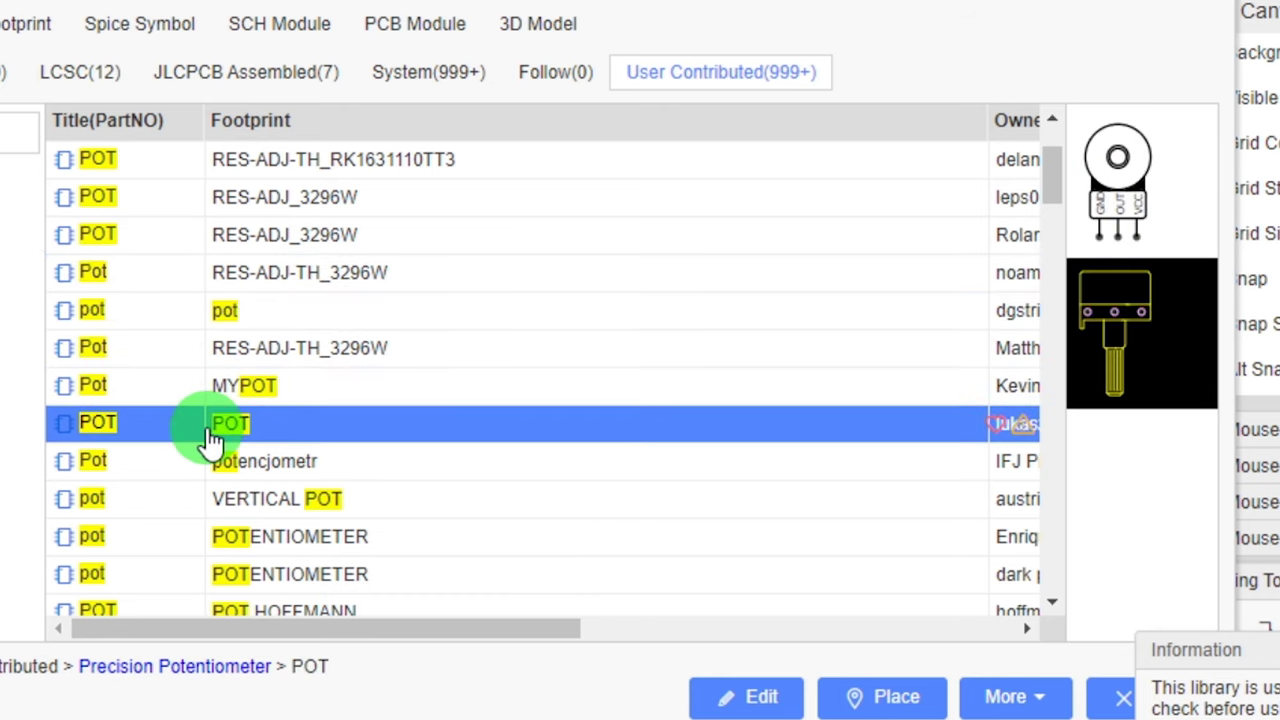
click(200, 468)
click(203, 503)
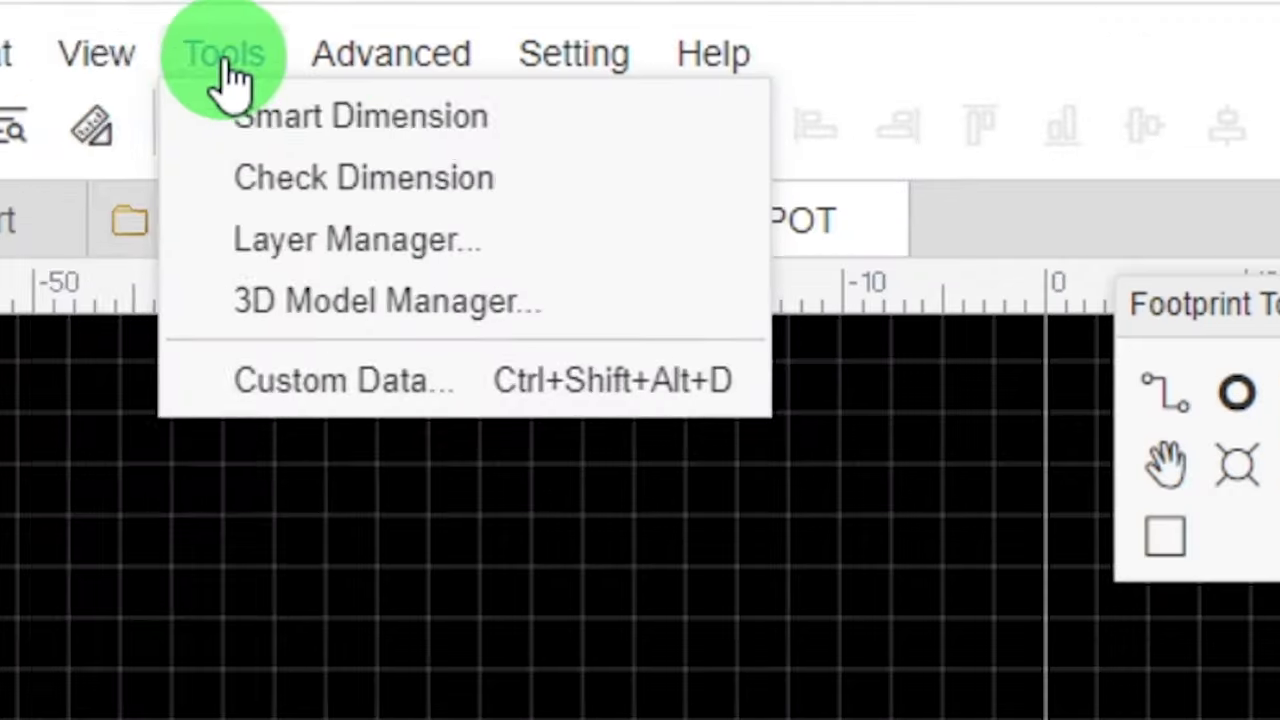
mouse_move(215, 32)
mouse_move(270, 56)
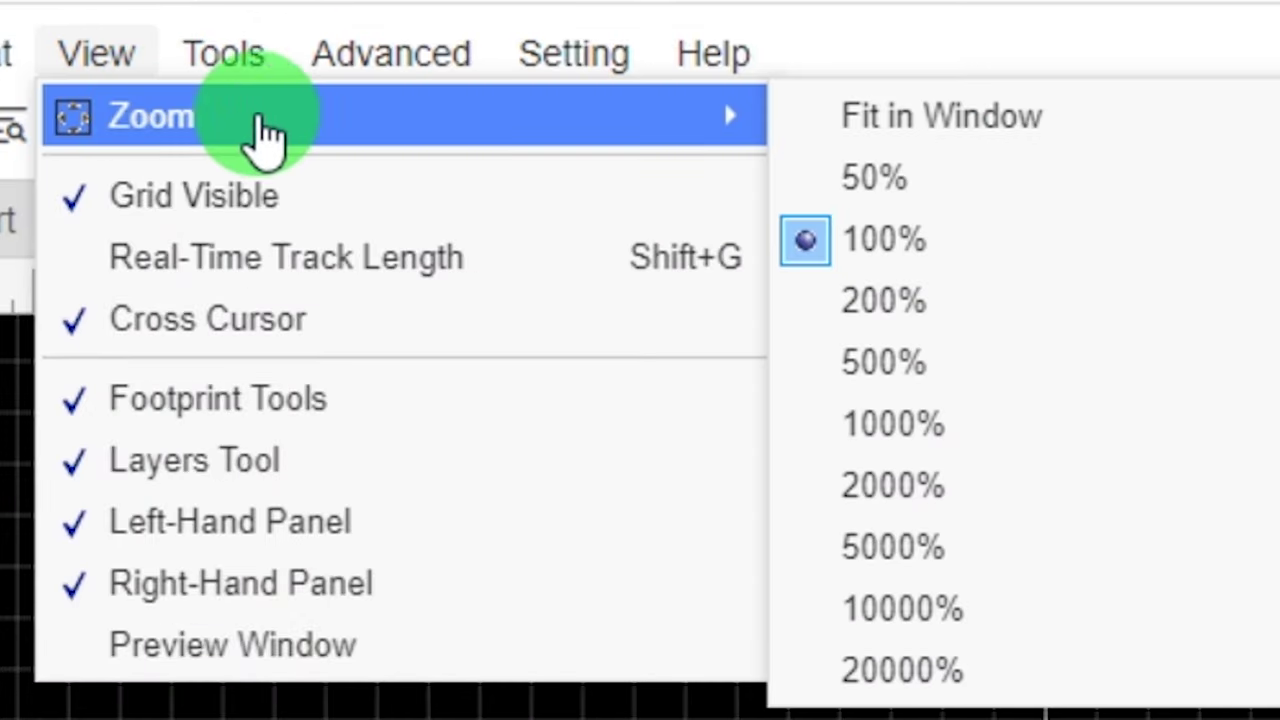
click(935, 246)
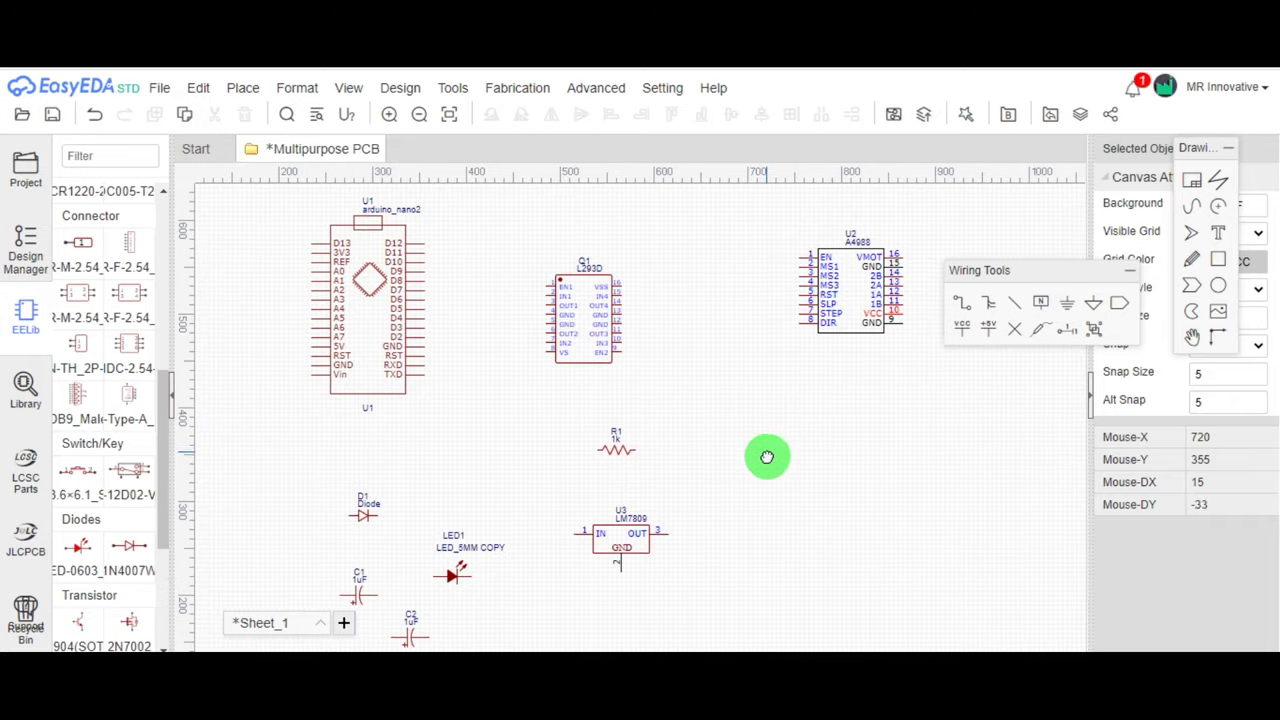
Step: Wire the L293D's EN1 pin to the Arduino Nano's D12 pin and its IN1 pin to D11
right_drag(766, 457, 780, 471)
scroll(514, 346, up, 2)
right_drag(514, 346, 526, 371)
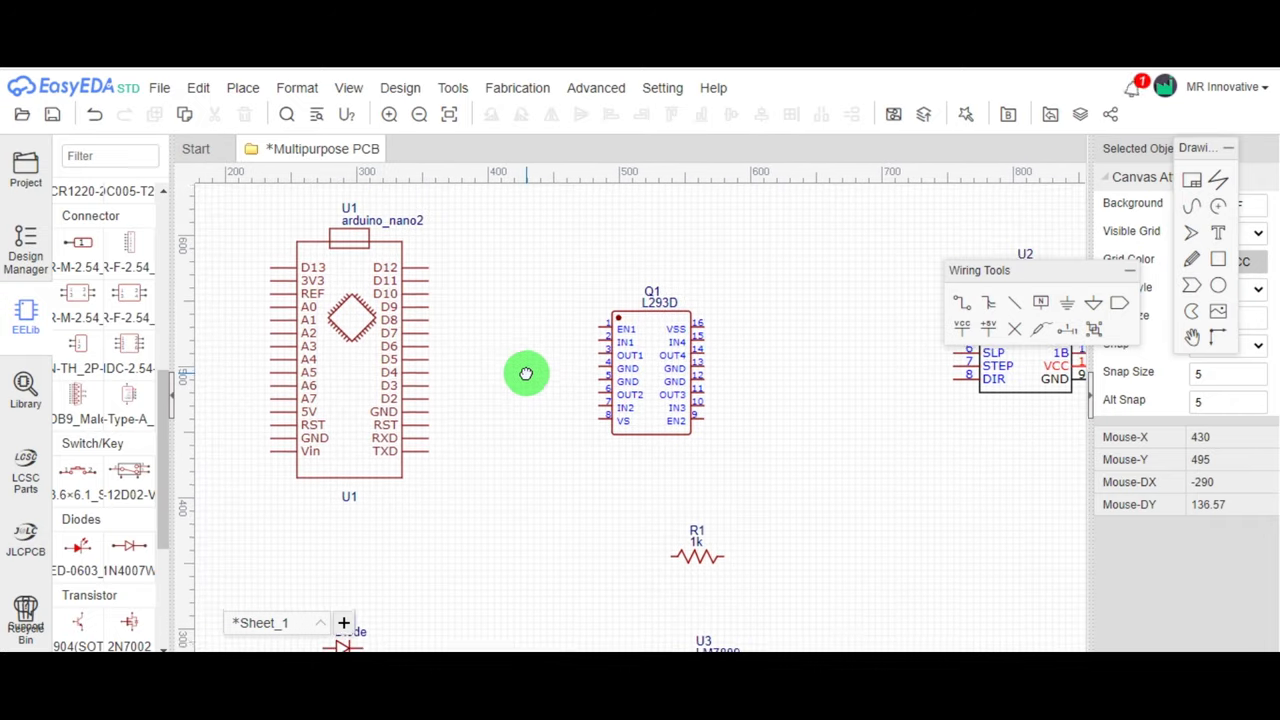
click(599, 331)
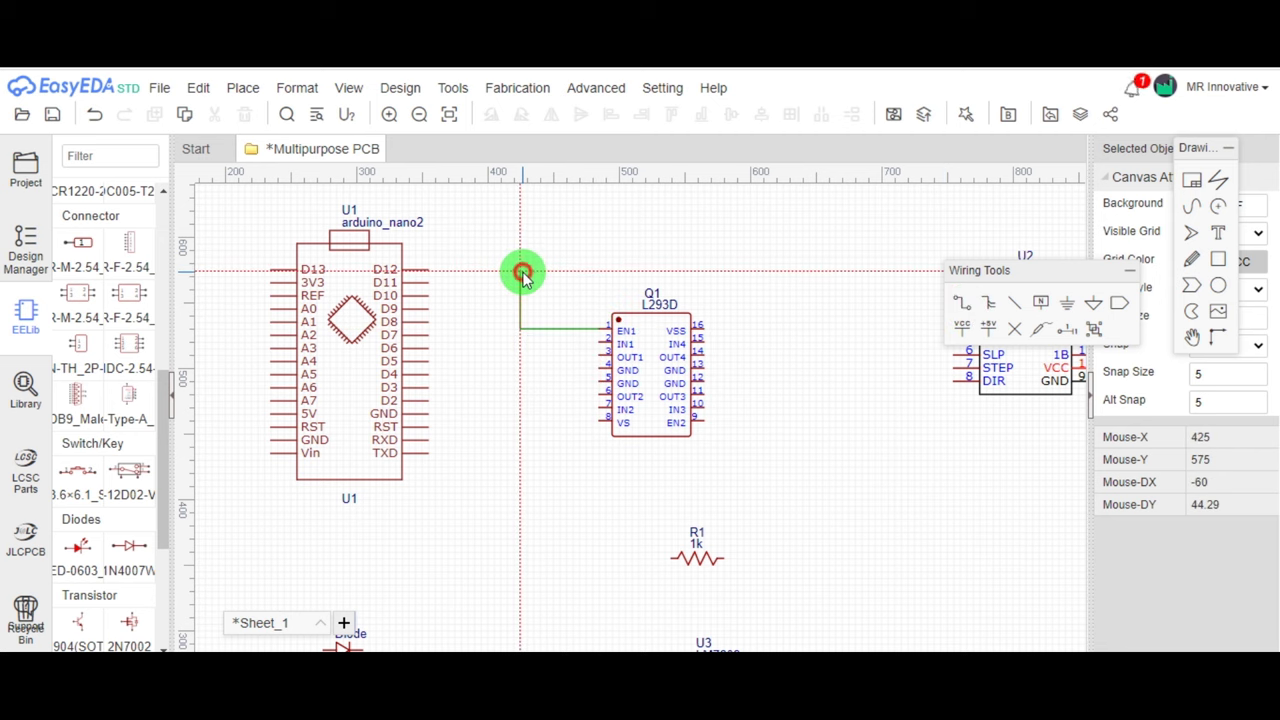
click(593, 343)
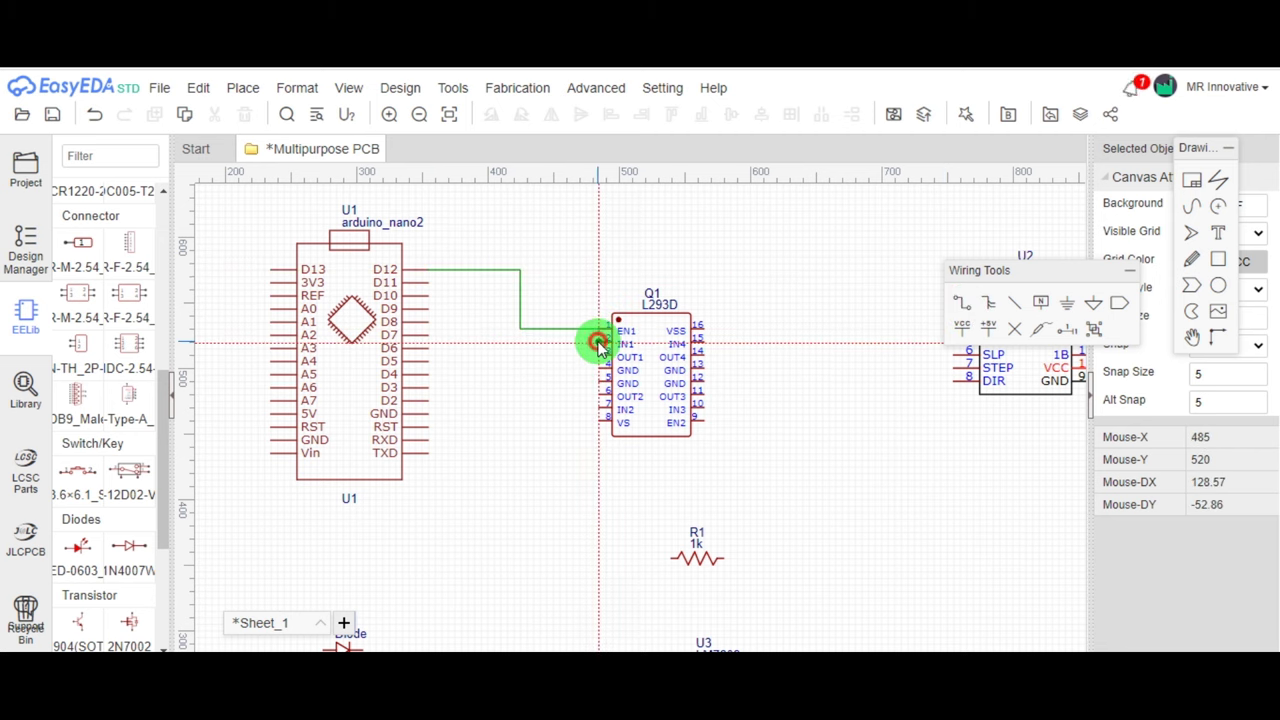
click(474, 283)
click(430, 283)
Step: Wire the L293D's IN2 pin to the Arduino's D10 pin and route IN4 around the driver to D9
click(601, 408)
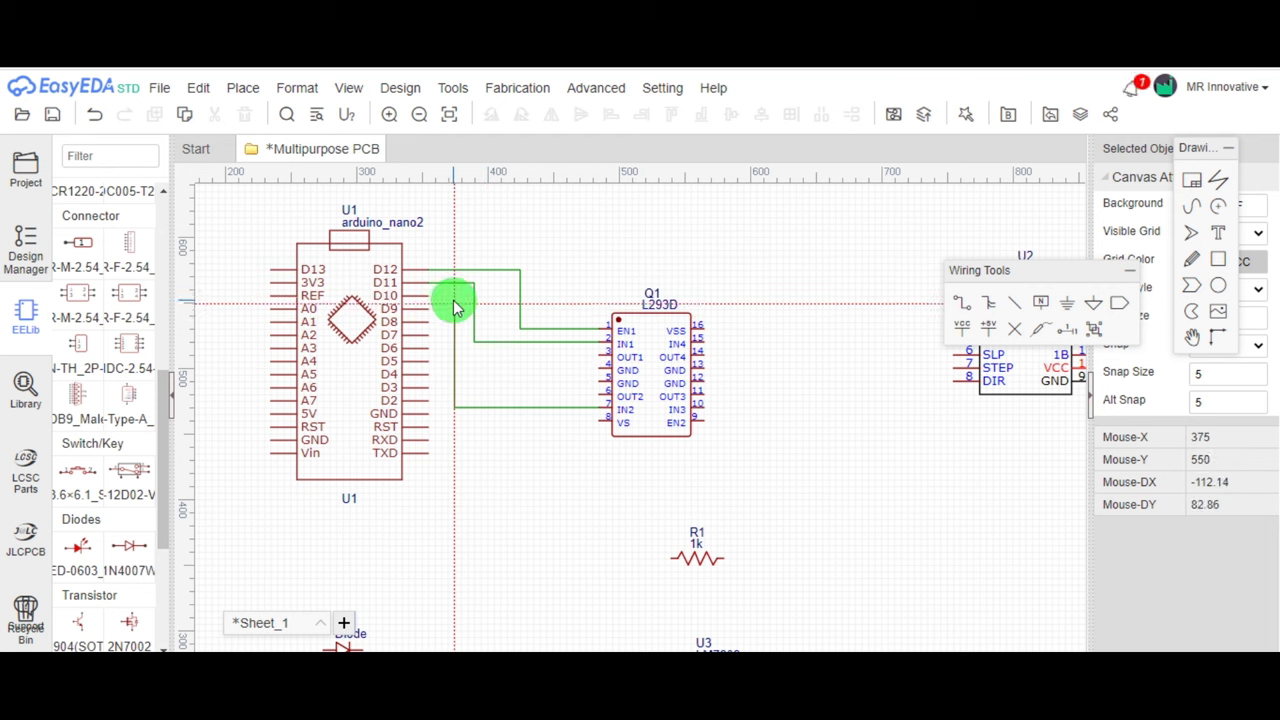
click(738, 473)
click(455, 335)
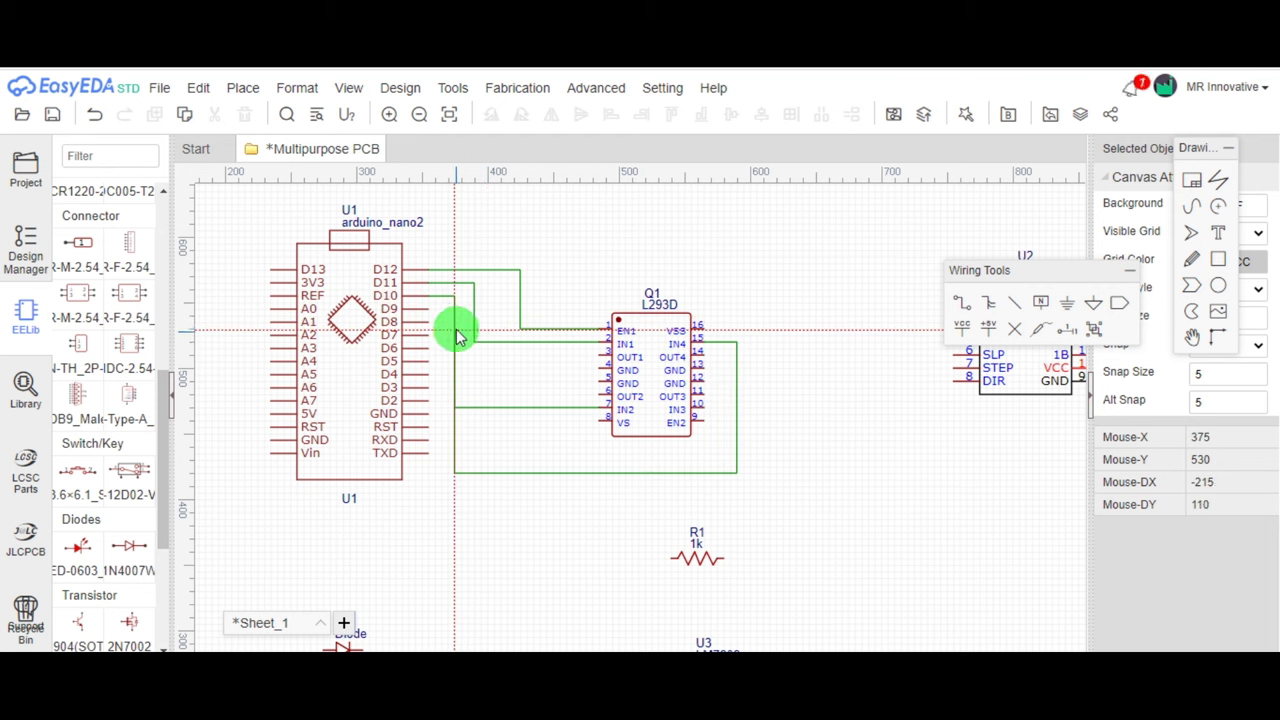
Step: Try to wire the L293D's IN3 pin to the Arduino's D8 pin, and undo that wire
click(441, 488)
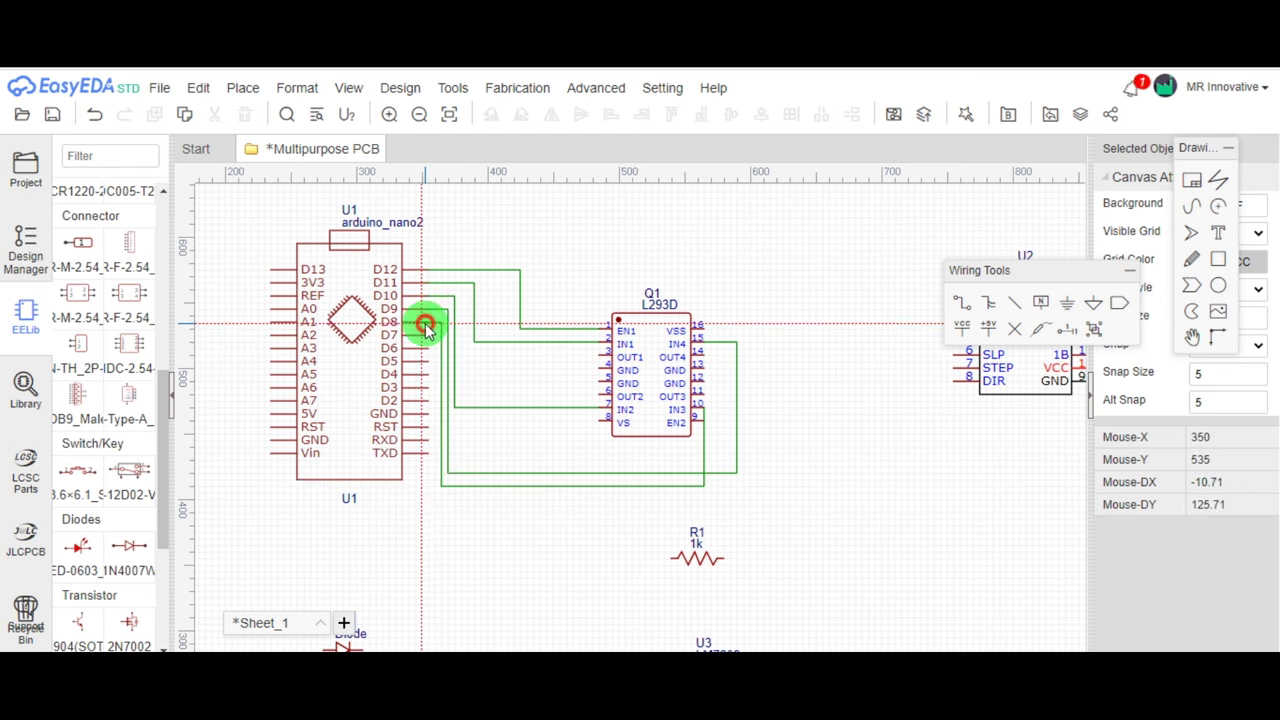
click(427, 322)
key(ctrl+z)
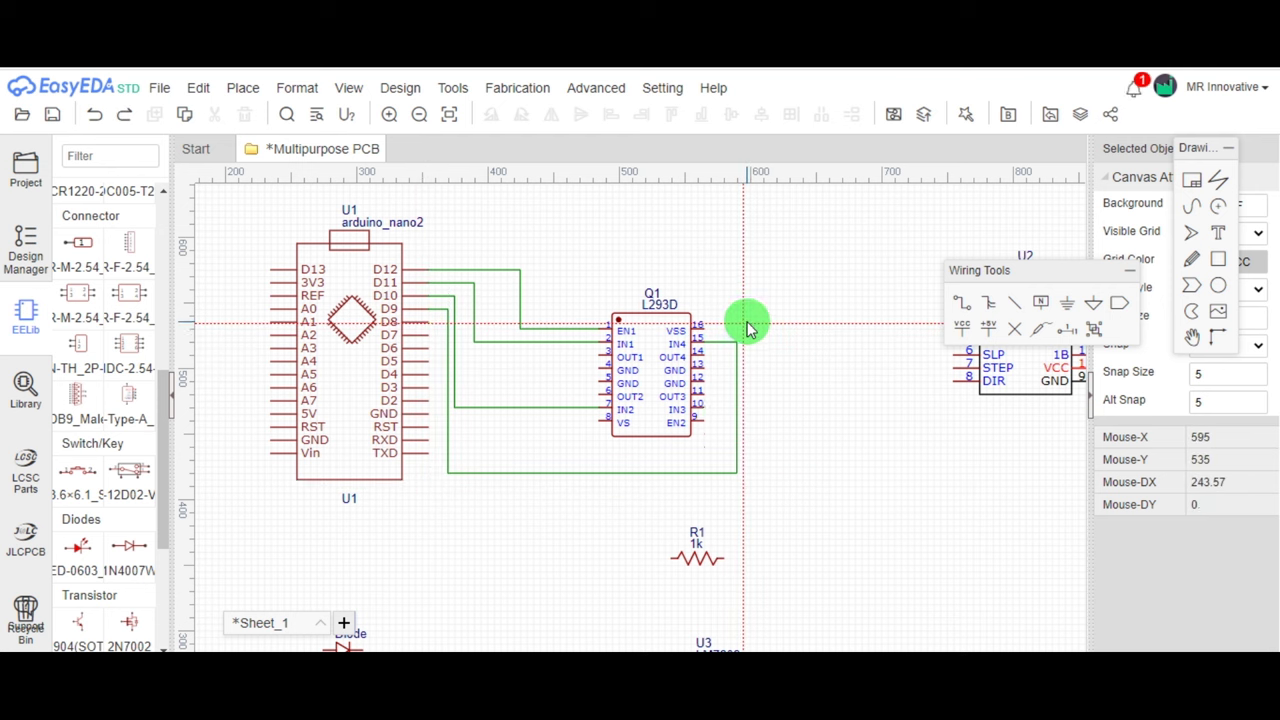
Step: Wire the L293D's IN3 pin to D8 with a path clear of the EN2 pin, and wire EN2 to D7
click(706, 406)
click(722, 407)
click(722, 486)
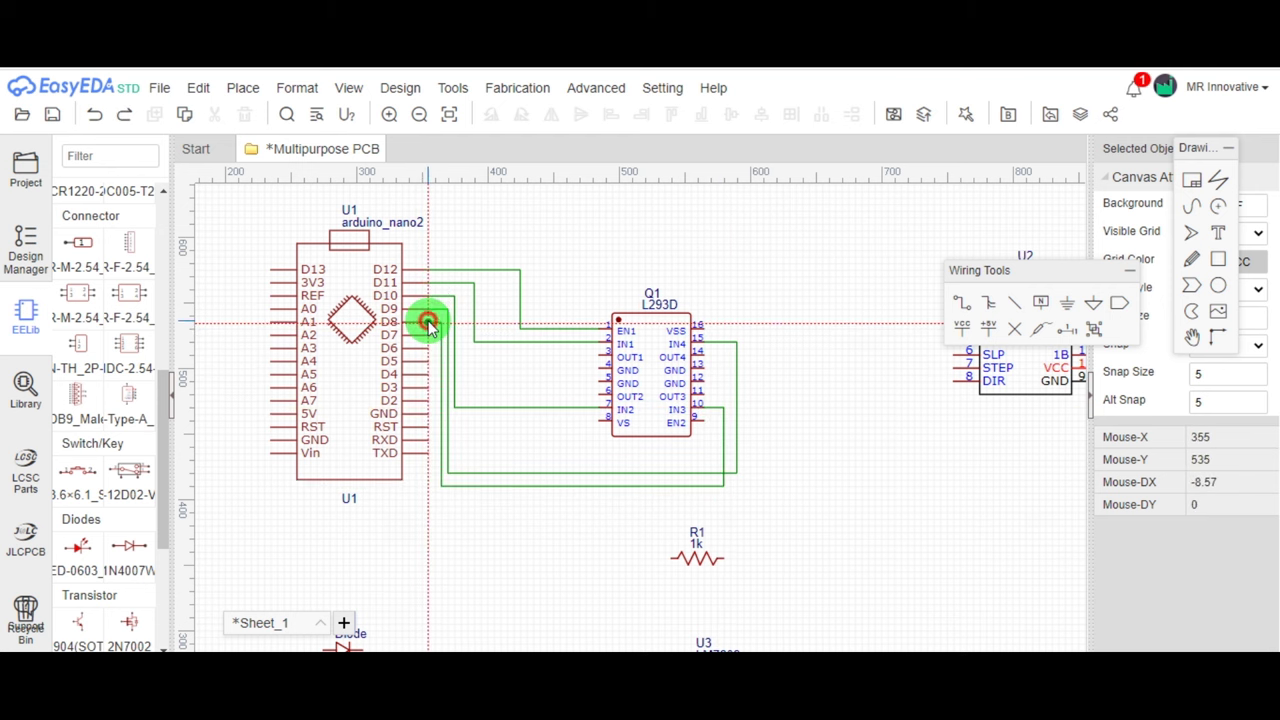
click(428, 478)
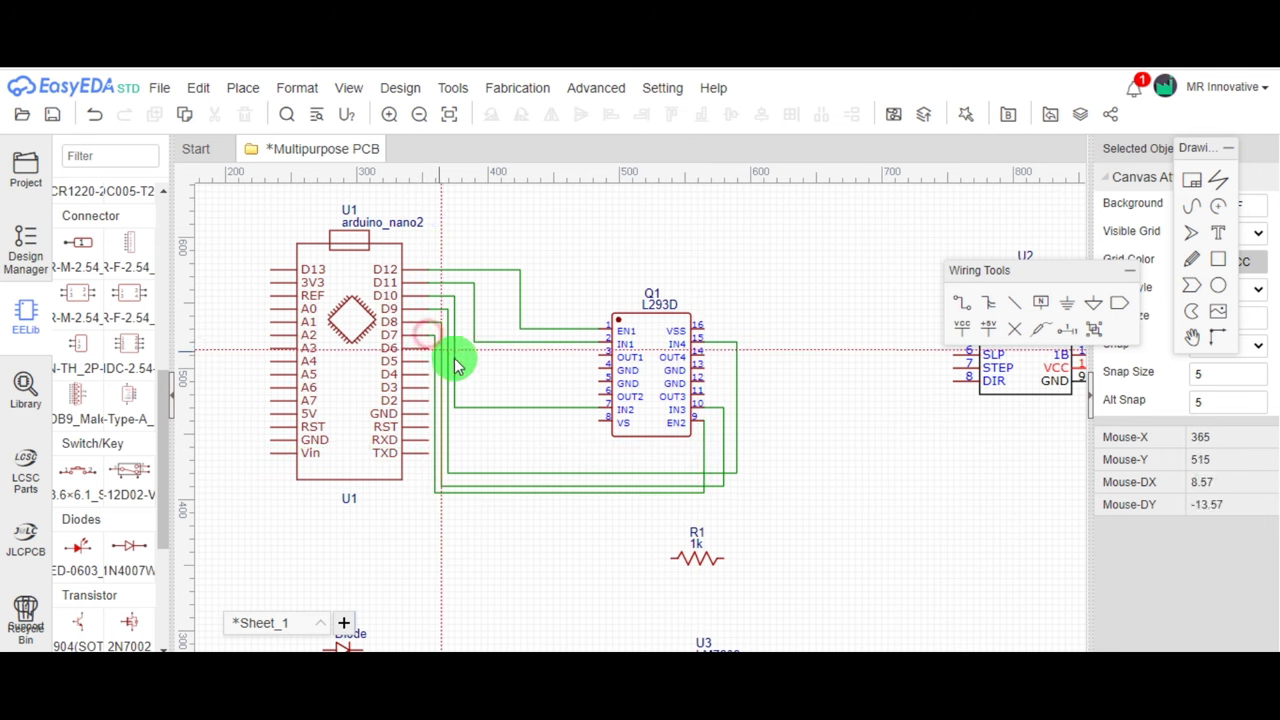
right_drag(504, 375, 562, 393)
scroll(815, 455, down, 2)
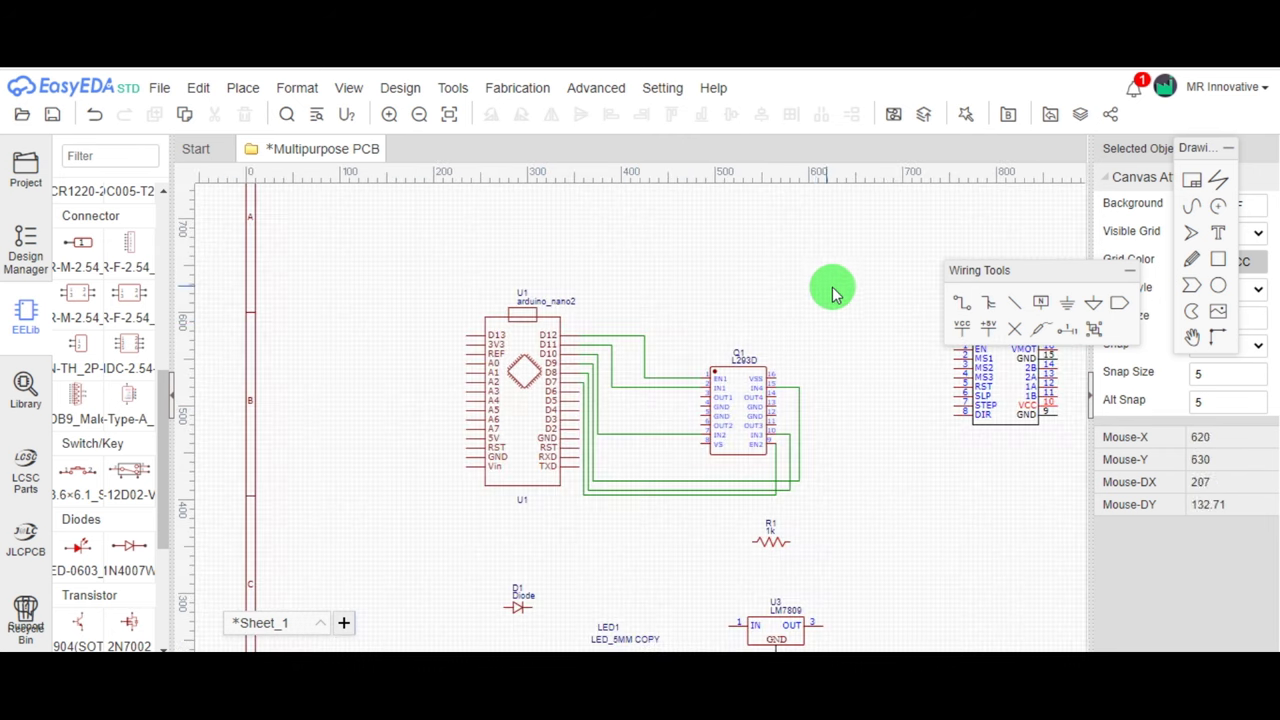
Step: Group the regulator circuit parts in the sheet's lower-left area and align the Arduino Nano, L293D and A4988 in one upper row
drag(471, 383, 416, 325)
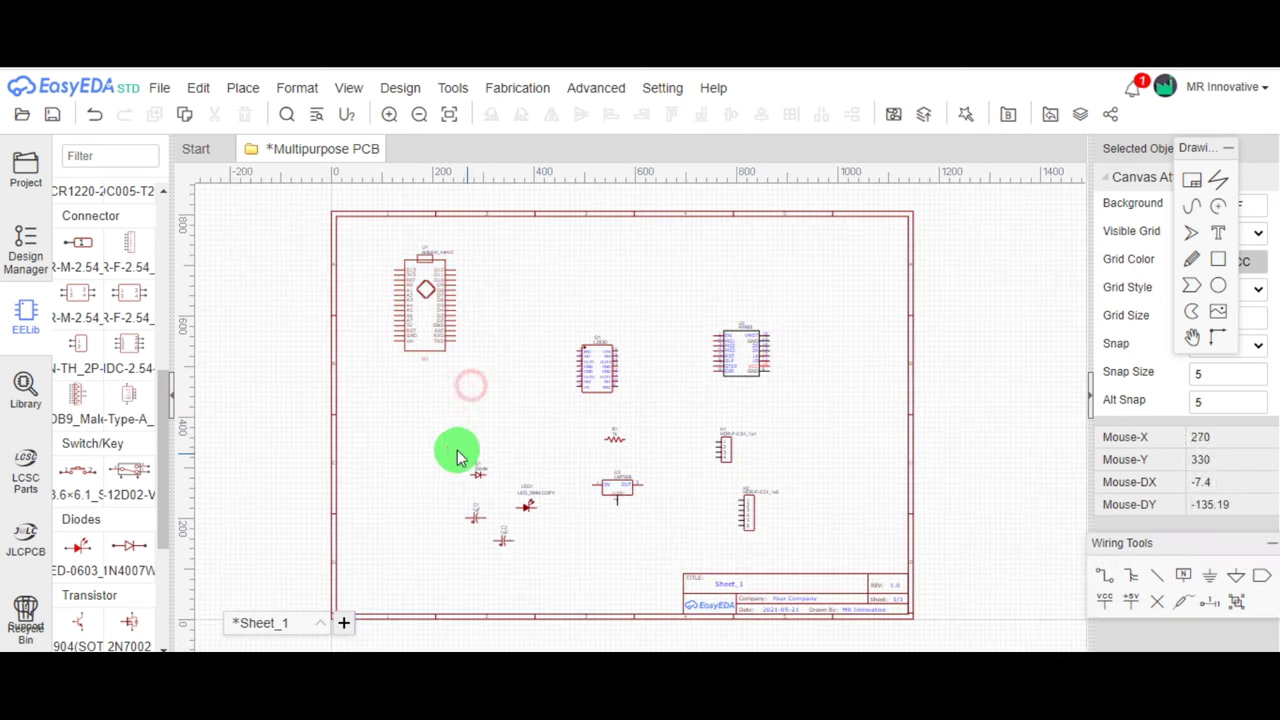
drag(612, 440, 571, 470)
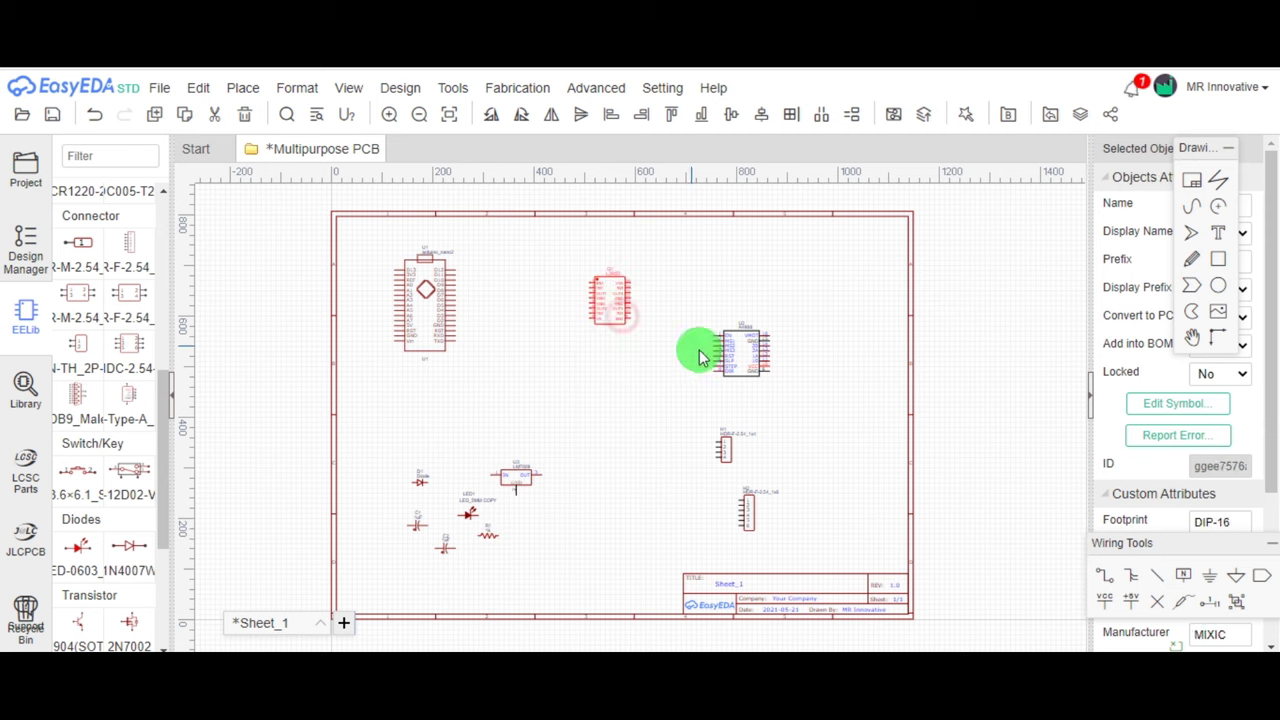
drag(735, 353, 783, 296)
drag(380, 235, 840, 370)
click(731, 114)
Step: Move headers H1 and H2 to the lower half of the sheet beneath the L293D and the A4988, shifting the L293D slightly right
drag(726, 450, 682, 463)
drag(748, 512, 803, 457)
drag(609, 302, 627, 302)
drag(682, 463, 632, 468)
drag(800, 466, 792, 475)
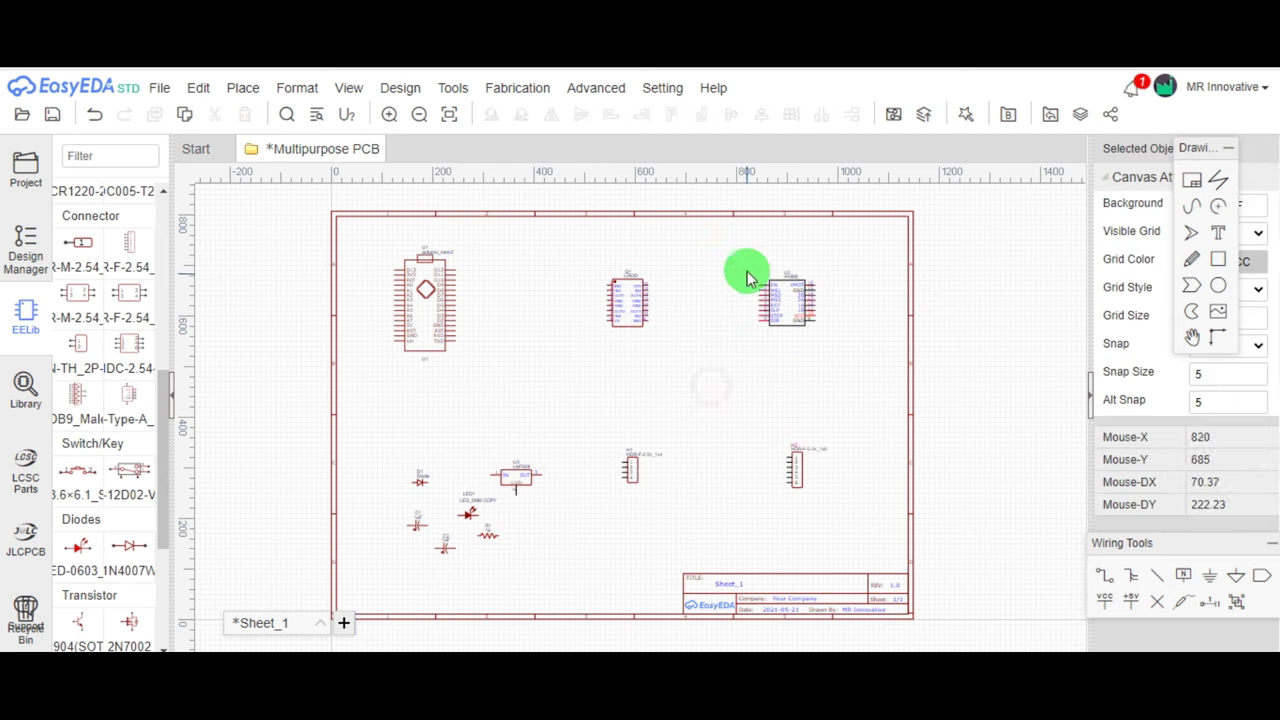
Step: Align header H1 with the L293D above it and move the whole regulator parts group slightly left and down
drag(592, 254, 675, 500)
click(728, 114)
drag(401, 455, 540, 565)
drag(487, 511, 462, 521)
Step: Draw a rectangle about 345 by 320 around the Arduino Nano symbol
drag(1200, 147, 971, 201)
click(989, 312)
click(349, 225)
click(523, 386)
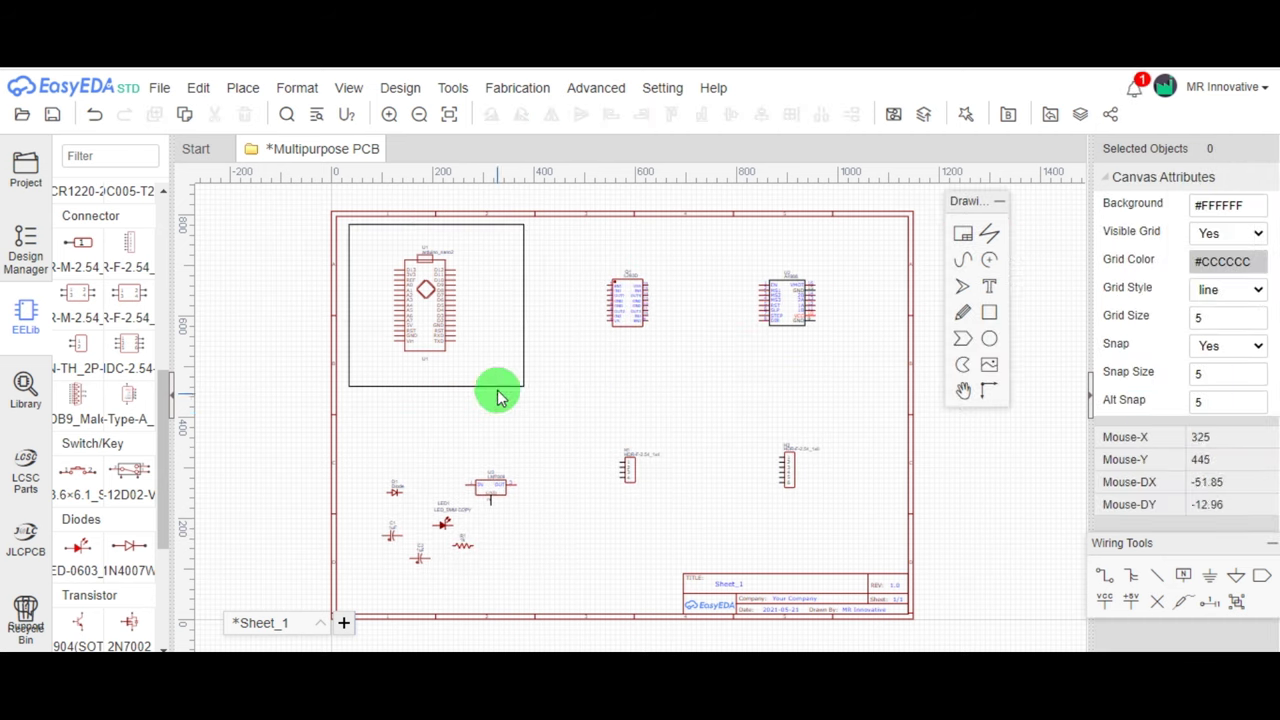
Step: Set the rectangle's stroke style to dashed and reposition it around the Arduino Nano
click(501, 386)
click(1227, 261)
click(1215, 298)
click(518, 388)
drag(524, 379, 535, 381)
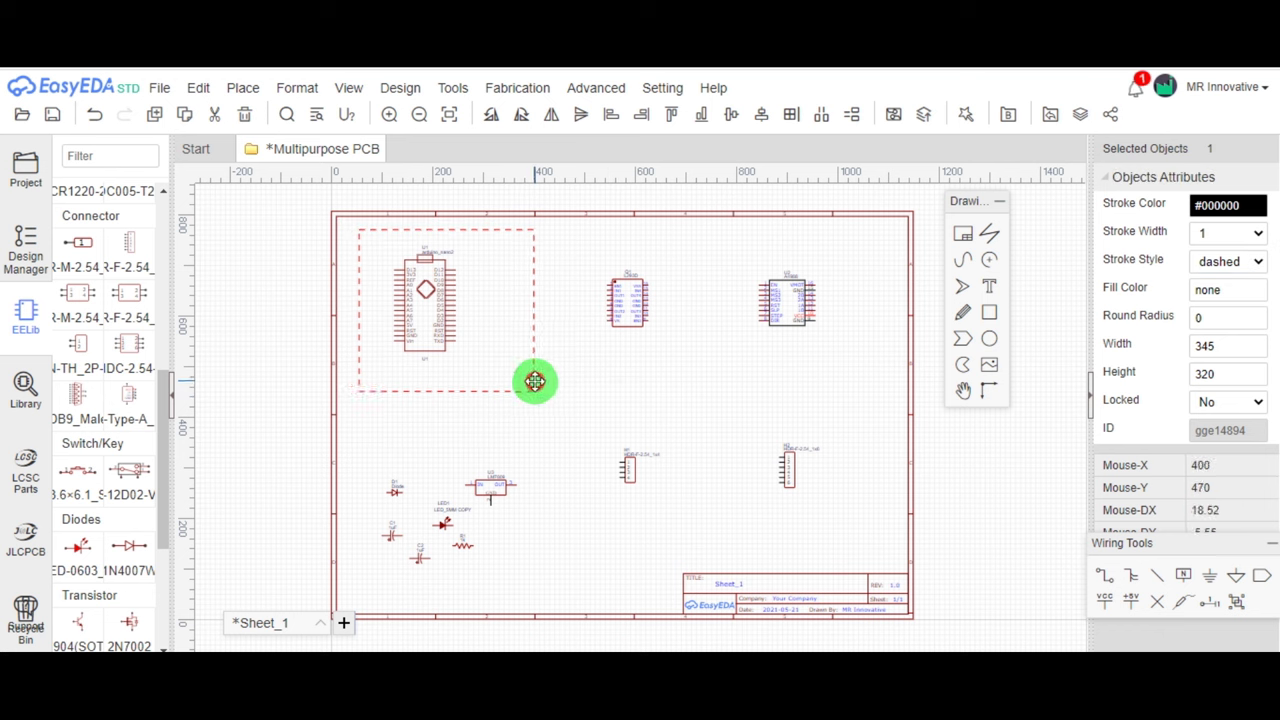
Step: Paste five copies of the dashed frame around the L293D, the A4988, headers H2 and H1, and the regulator circuit parts
click(544, 232)
key(ctrl+v)
click(727, 229)
key(ctrl+v)
click(726, 402)
key(ctrl+v)
click(544, 404)
click(354, 409)
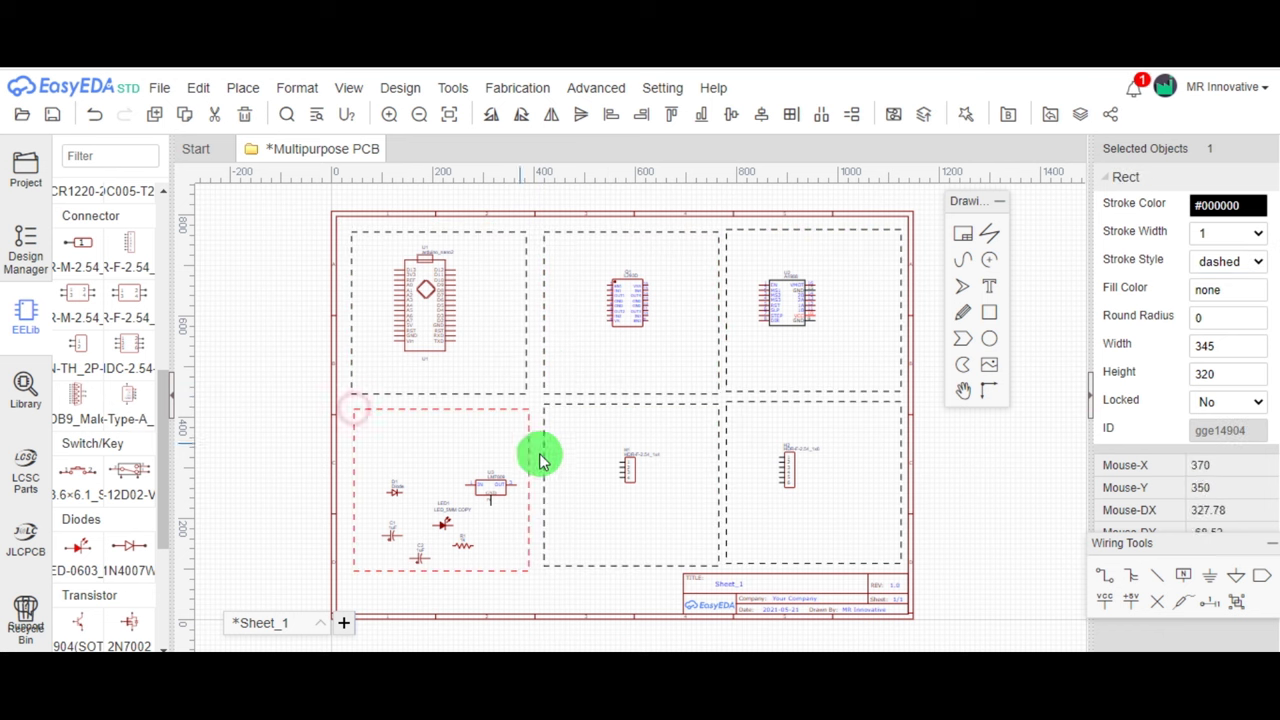
Step: Shift the A4988 and H2 to the right and the regulator circuit parts upward within their dashed frames
drag(840, 500, 755, 265)
drag(787, 302, 805, 302)
click(686, 500)
drag(523, 570, 372, 450)
drag(472, 486, 467, 463)
click(528, 598)
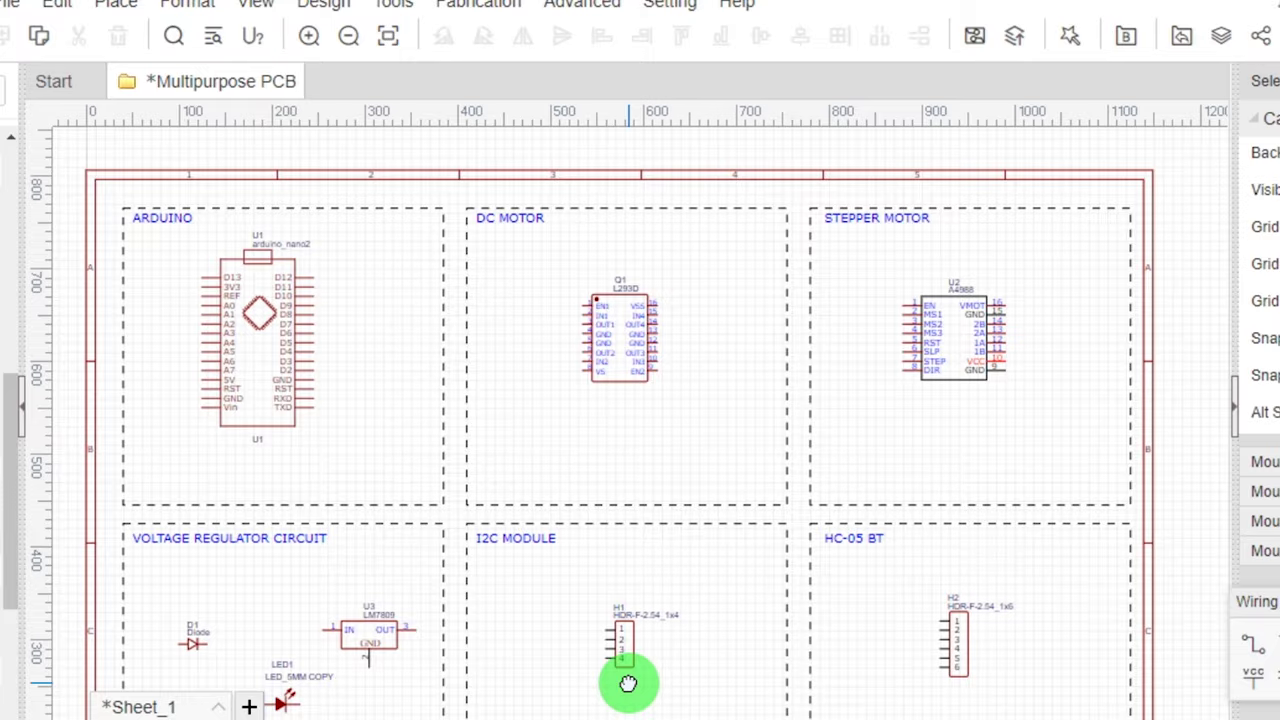
right_drag(632, 602, 632, 500)
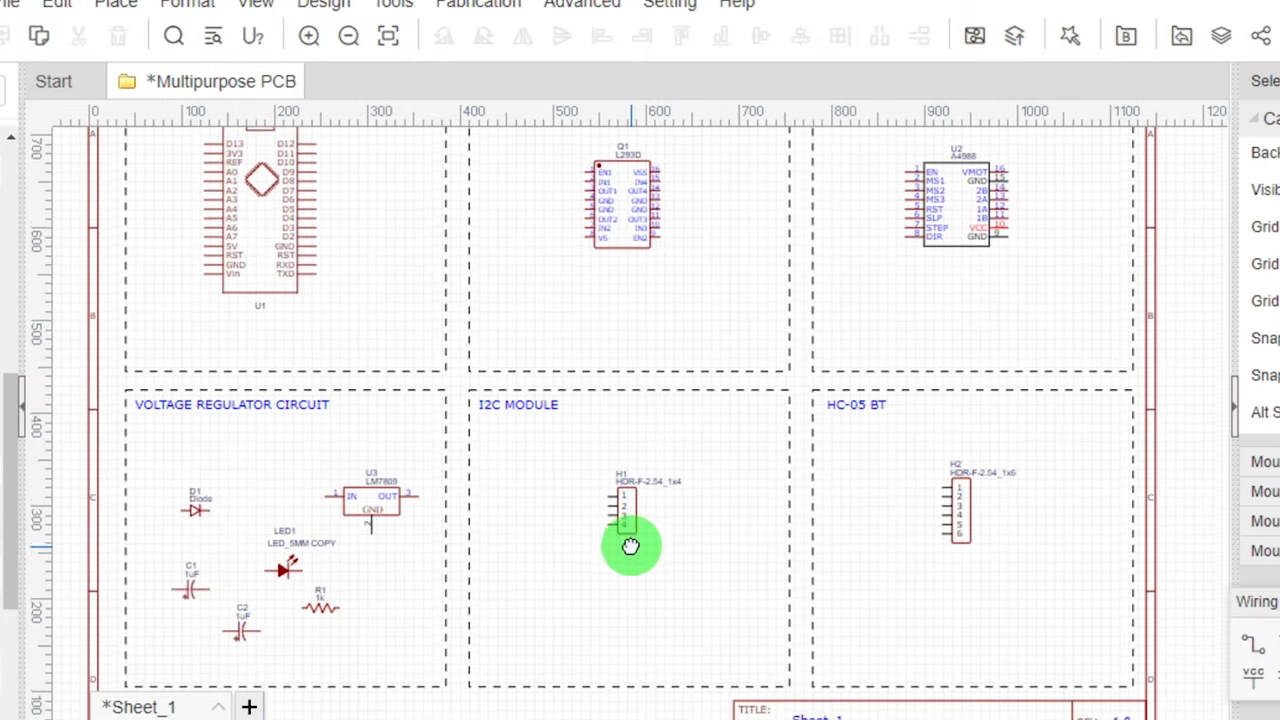
right_drag(630, 545, 632, 493)
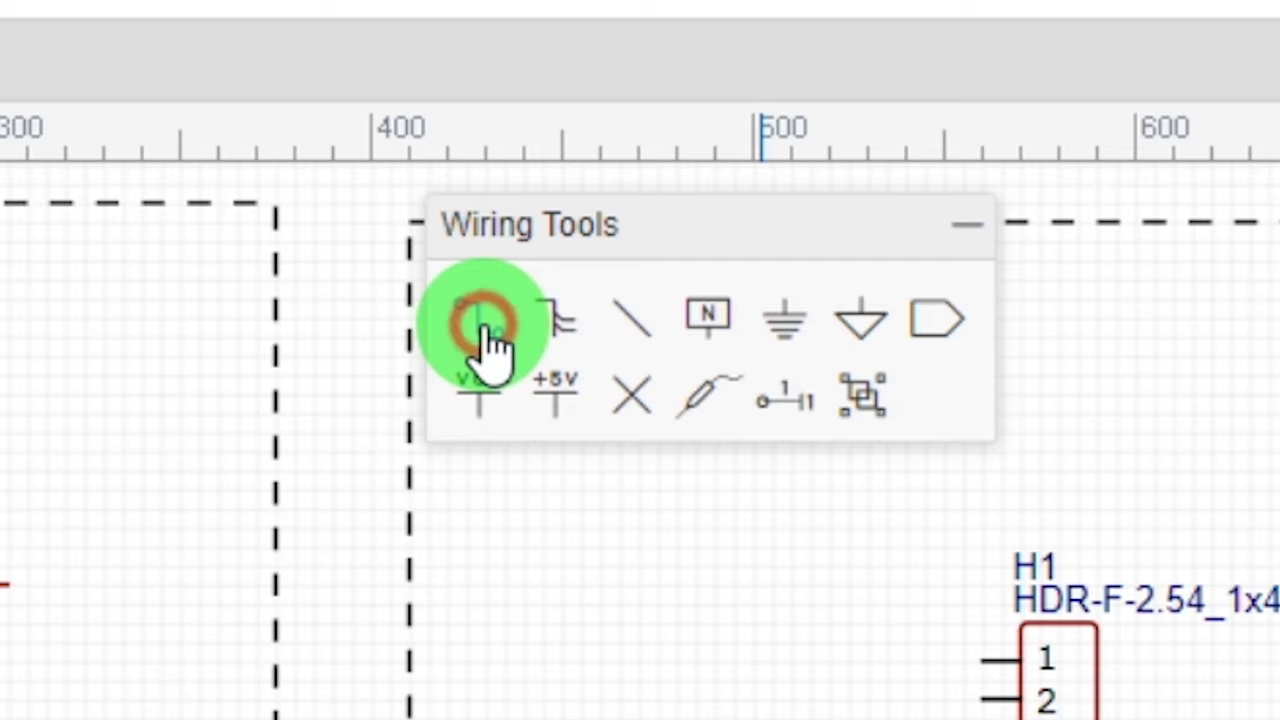
Step: Wire the DC jack's pin 1 to diode D1 and the diode's other end to the LM7809's input
click(483, 325)
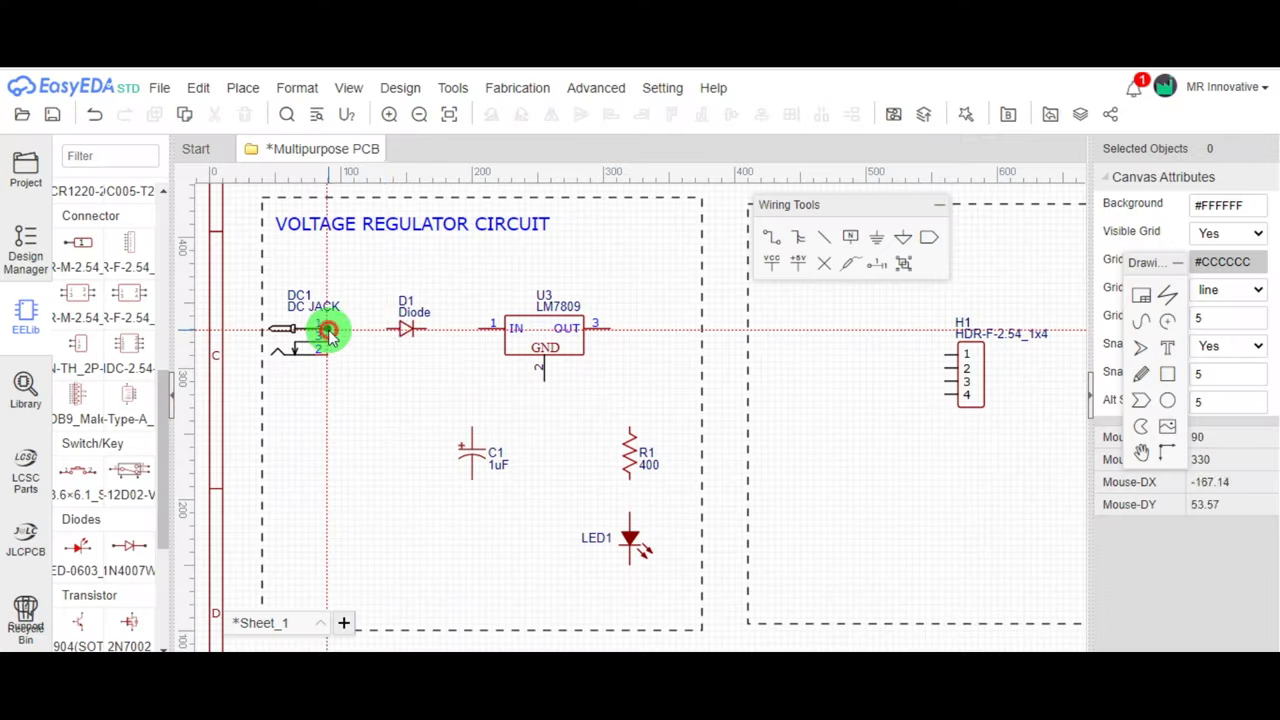
click(326, 329)
click(388, 329)
click(427, 329)
click(479, 329)
Step: Place a net port beside the LM7809's output, wire it to the OUT pin and name it 9V
click(929, 237)
click(651, 328)
click(779, 238)
click(609, 329)
click(653, 328)
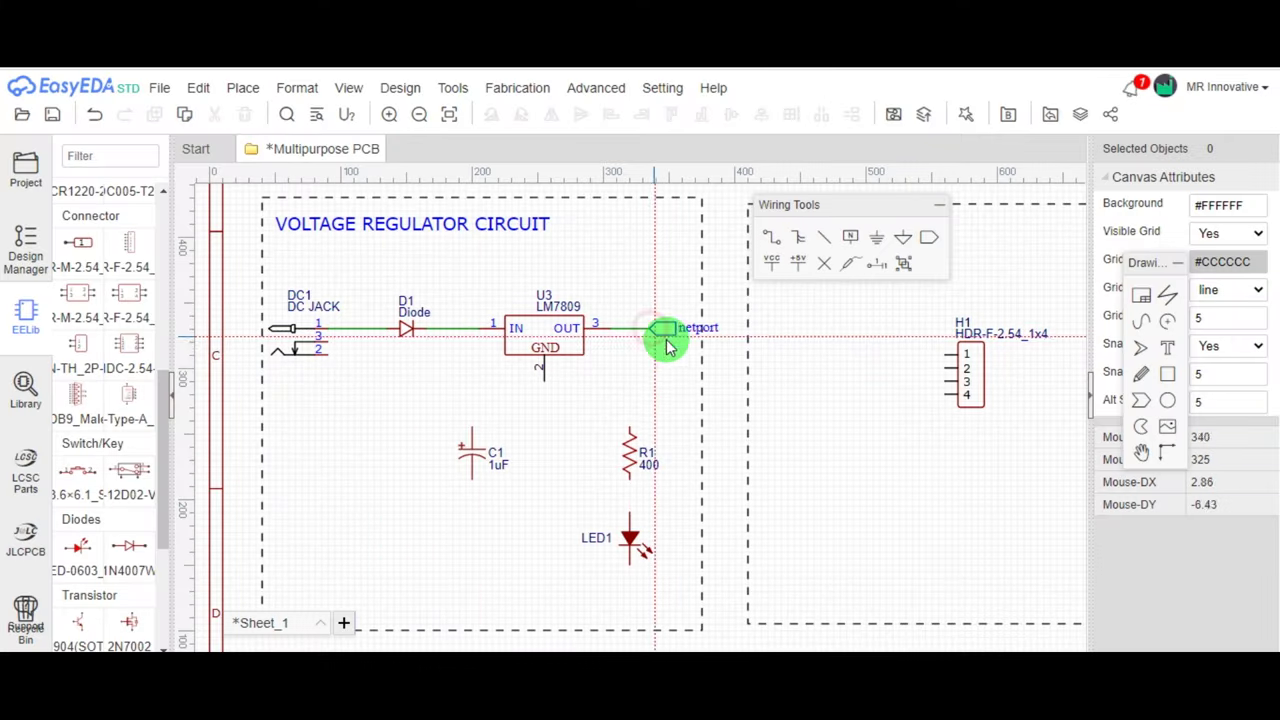
right_click(665, 335)
double_click(688, 328)
text(99V)
click(662, 284)
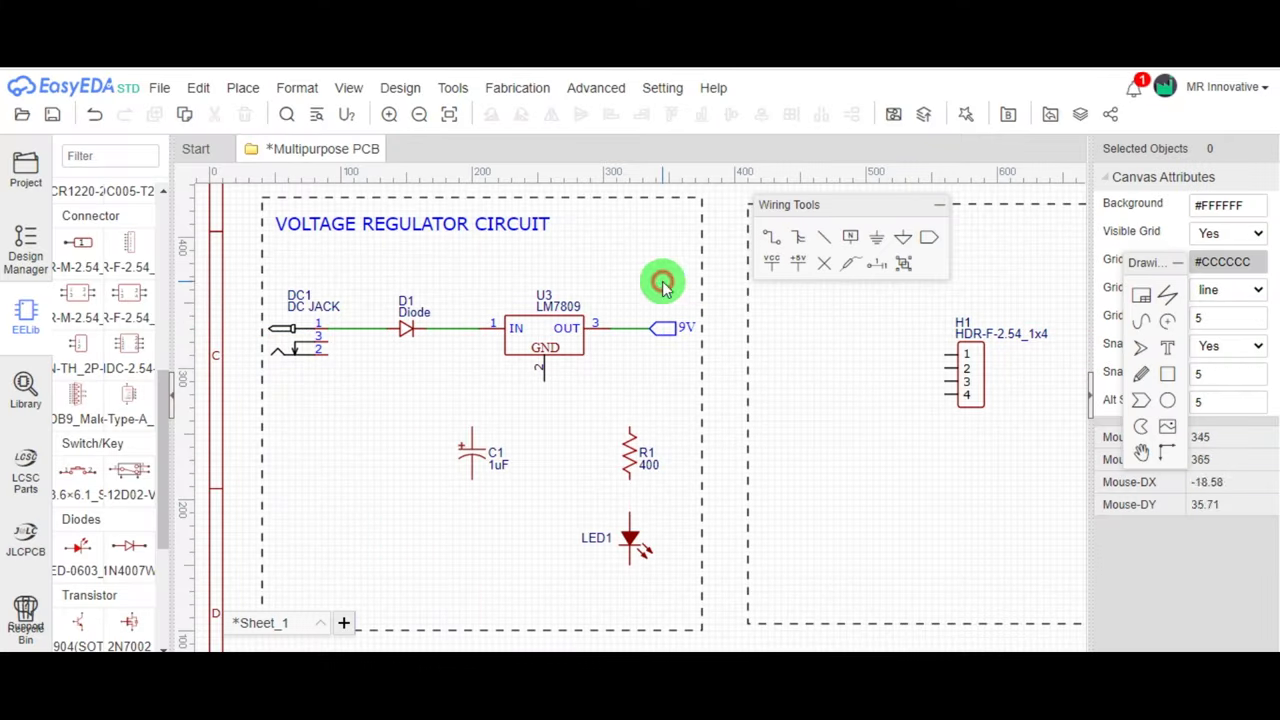
Step: Wire resistor R1 to the 9V output line and to LED1, and connect capacitor C1 to the LM7809's input line
click(630, 428)
click(630, 328)
click(629, 514)
click(629, 478)
click(472, 428)
click(472, 329)
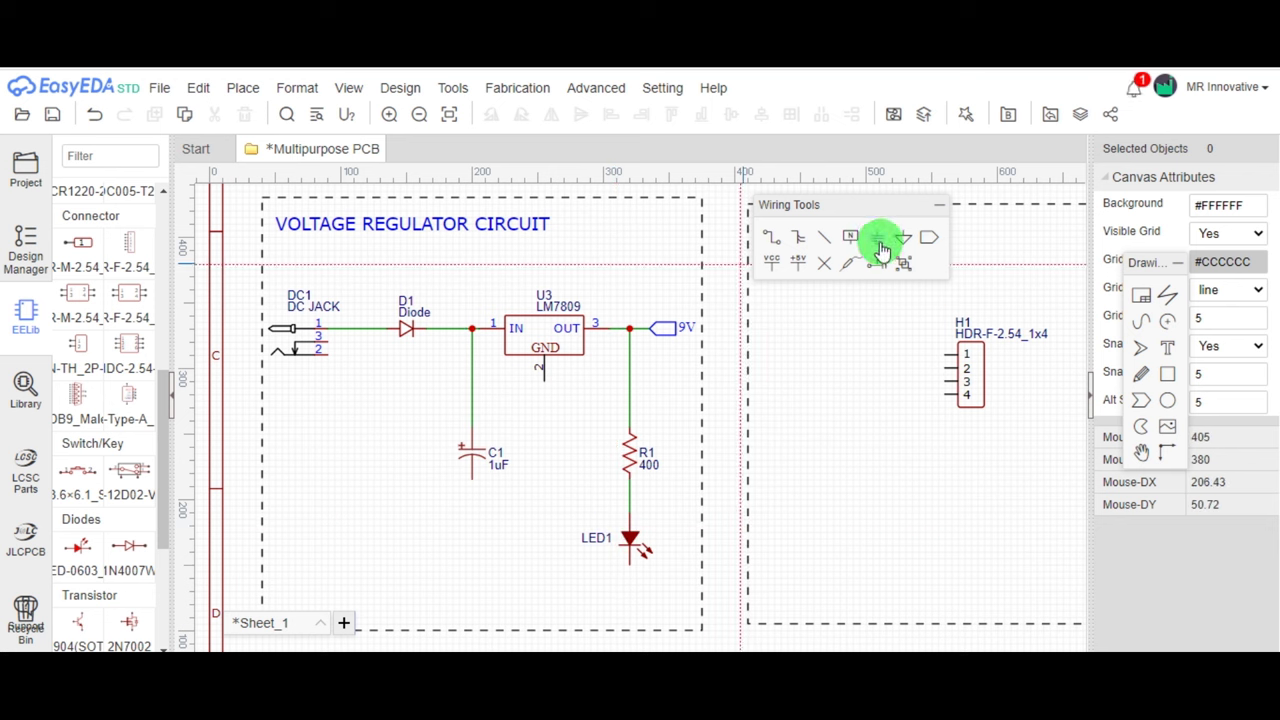
Step: Place ground symbols for the DC jack, the LM7809's GND pin, LED1 and capacitor C1
click(877, 239)
click(374, 356)
click(544, 384)
click(629, 574)
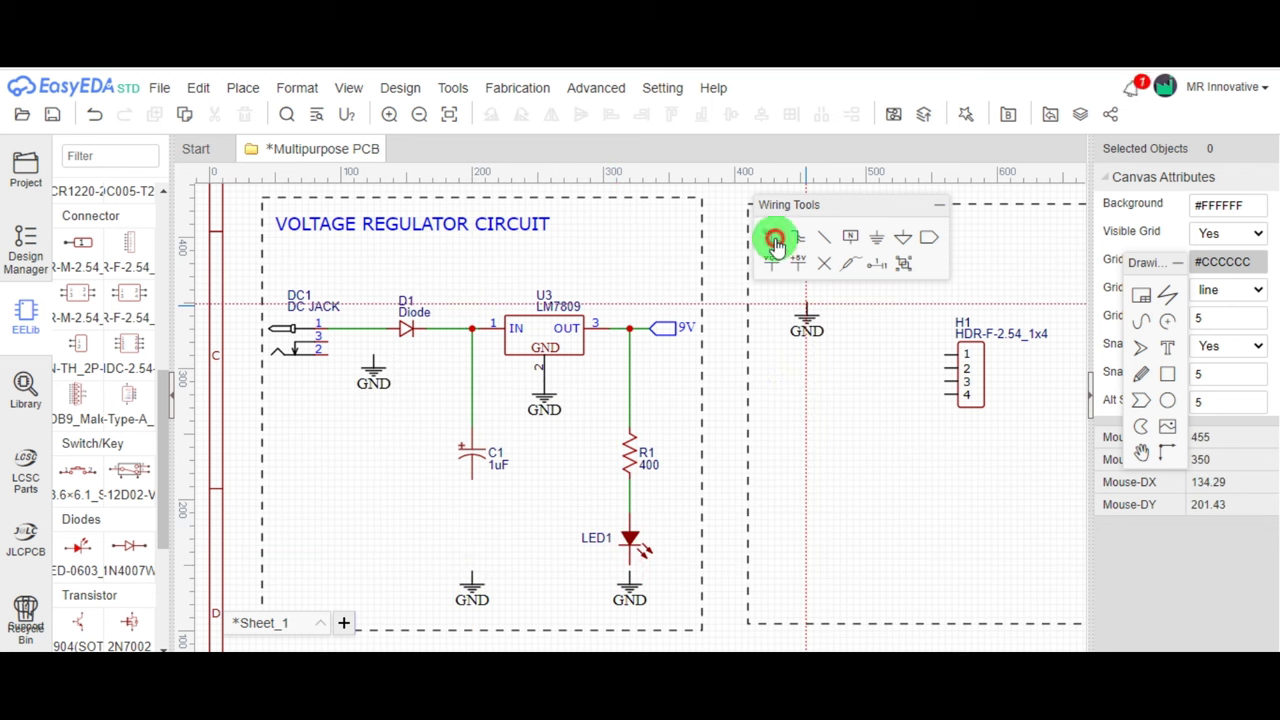
click(473, 573)
click(623, 269)
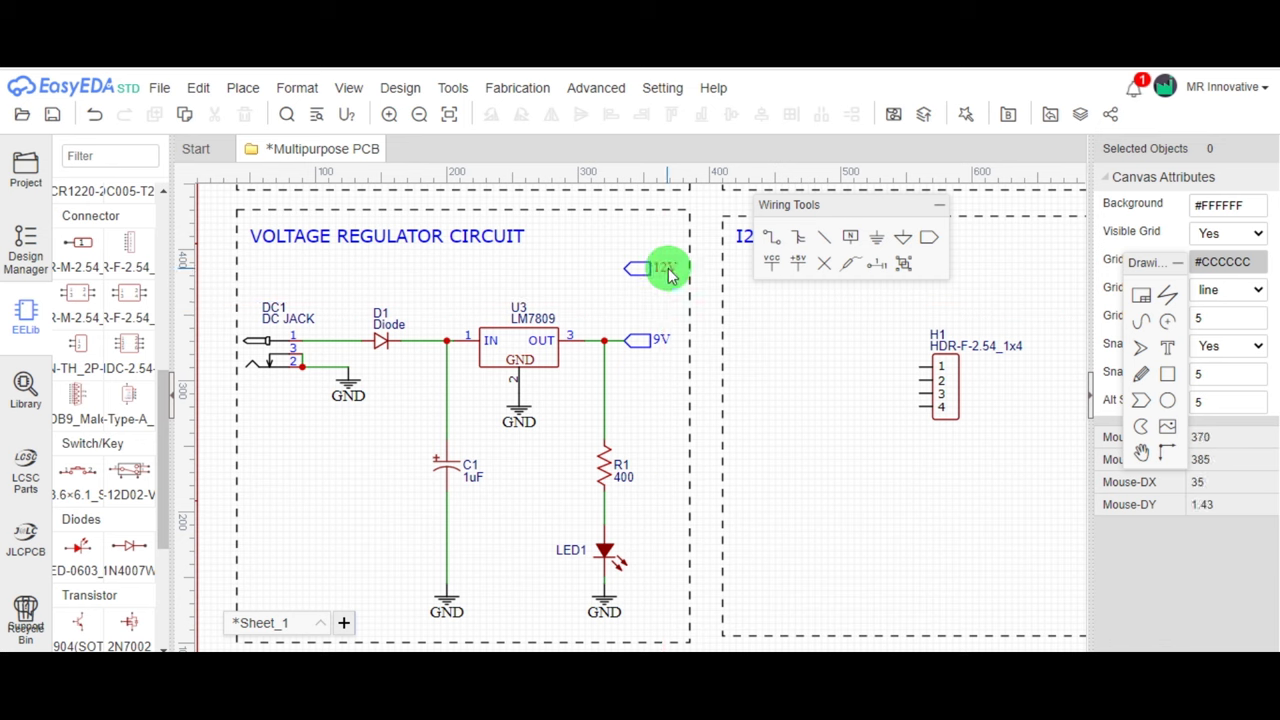
double_click(667, 269)
click(639, 273)
key(Delete)
Step: Place a net port above the 9V port, wire it to the LM7809's input line and name it 12V
click(923, 239)
click(624, 263)
click(447, 340)
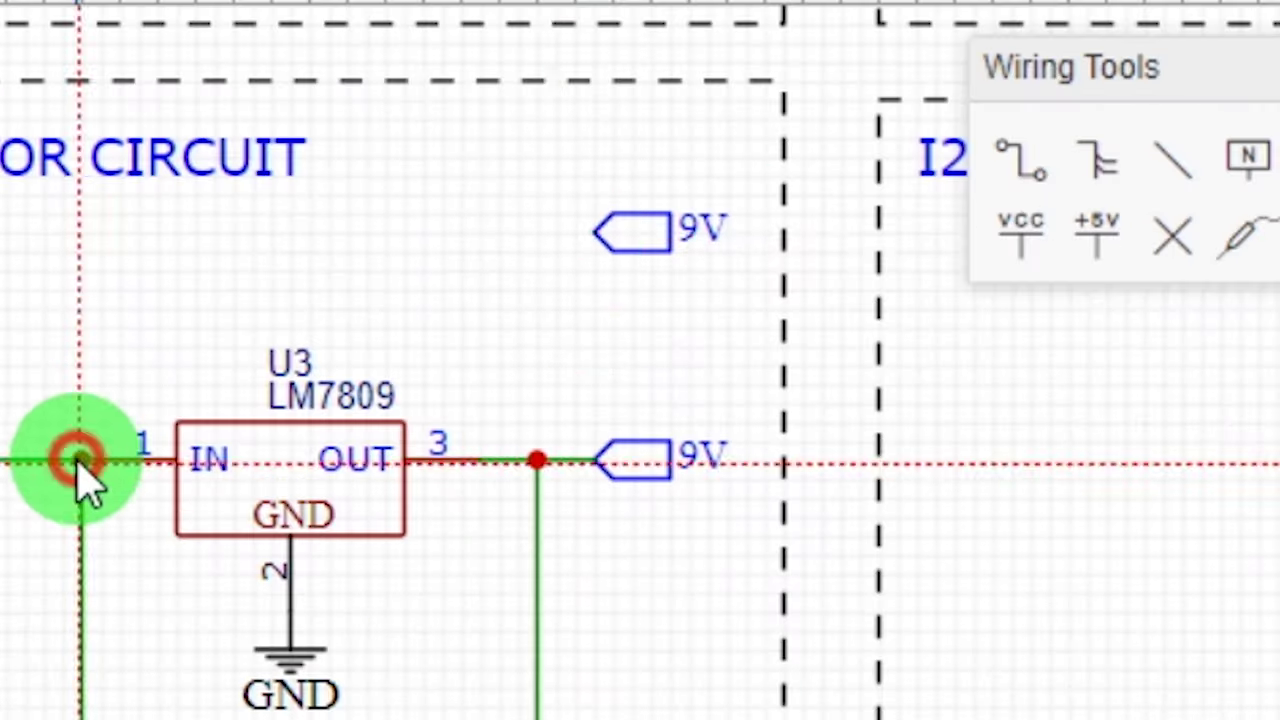
click(624, 263)
double_click(660, 264)
click(663, 268)
key(BackSpace)
text(12)
click(646, 270)
drag(661, 252, 661, 309)
Step: Connect the Arduino Nano's GND pins to ground symbols and place a net port at its Vin pin
scroll(590, 640, down, 2)
right_drag(590, 640, 604, 609)
scroll(554, 540, up, 2)
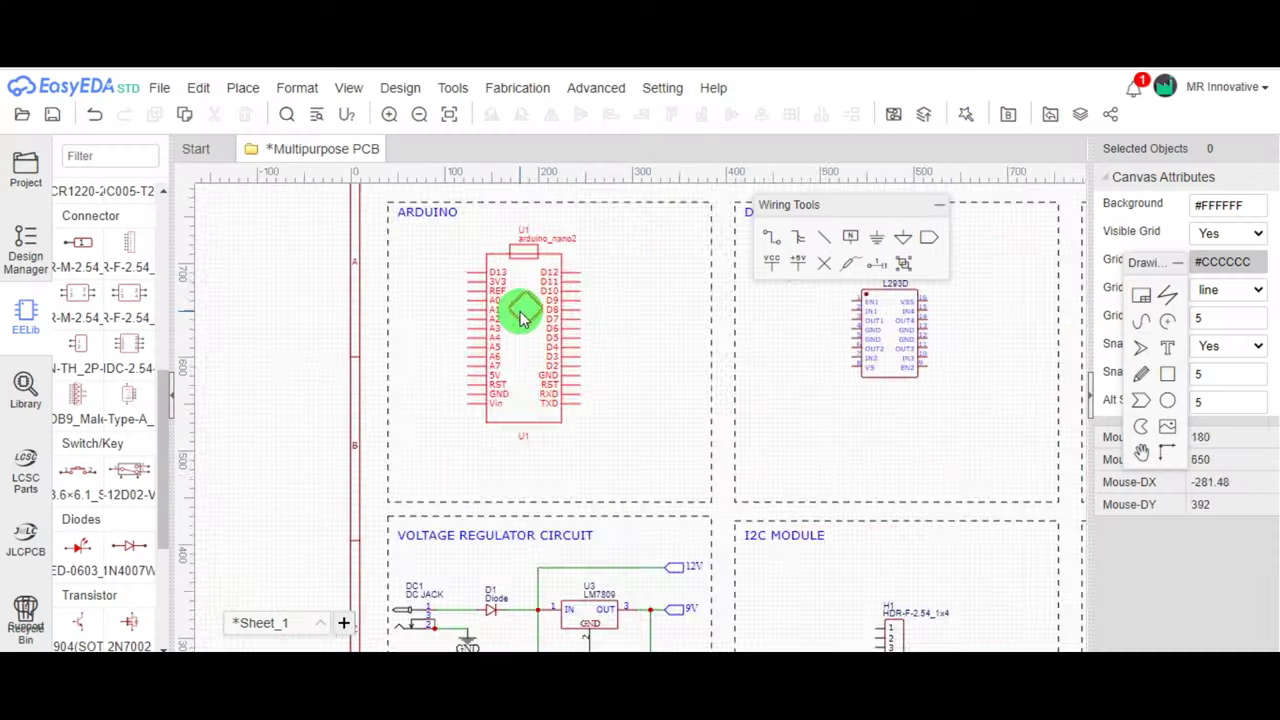
scroll(523, 311, up, 1)
click(929, 237)
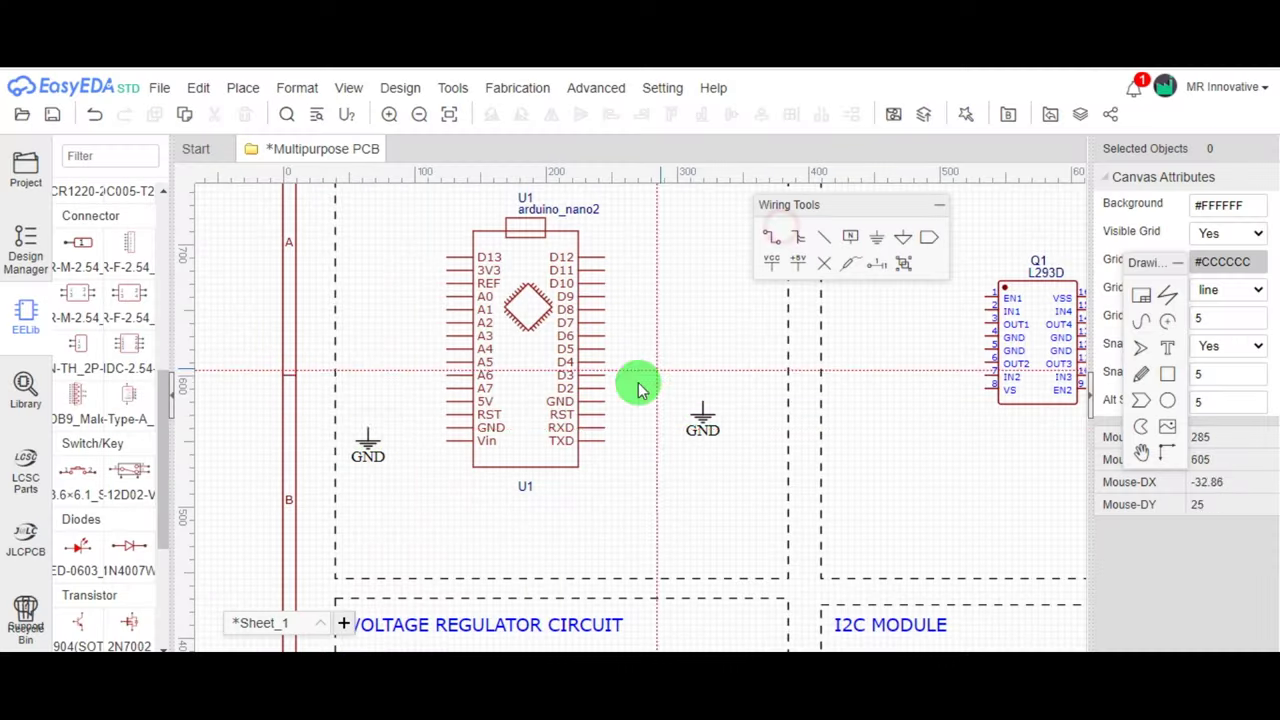
click(430, 450)
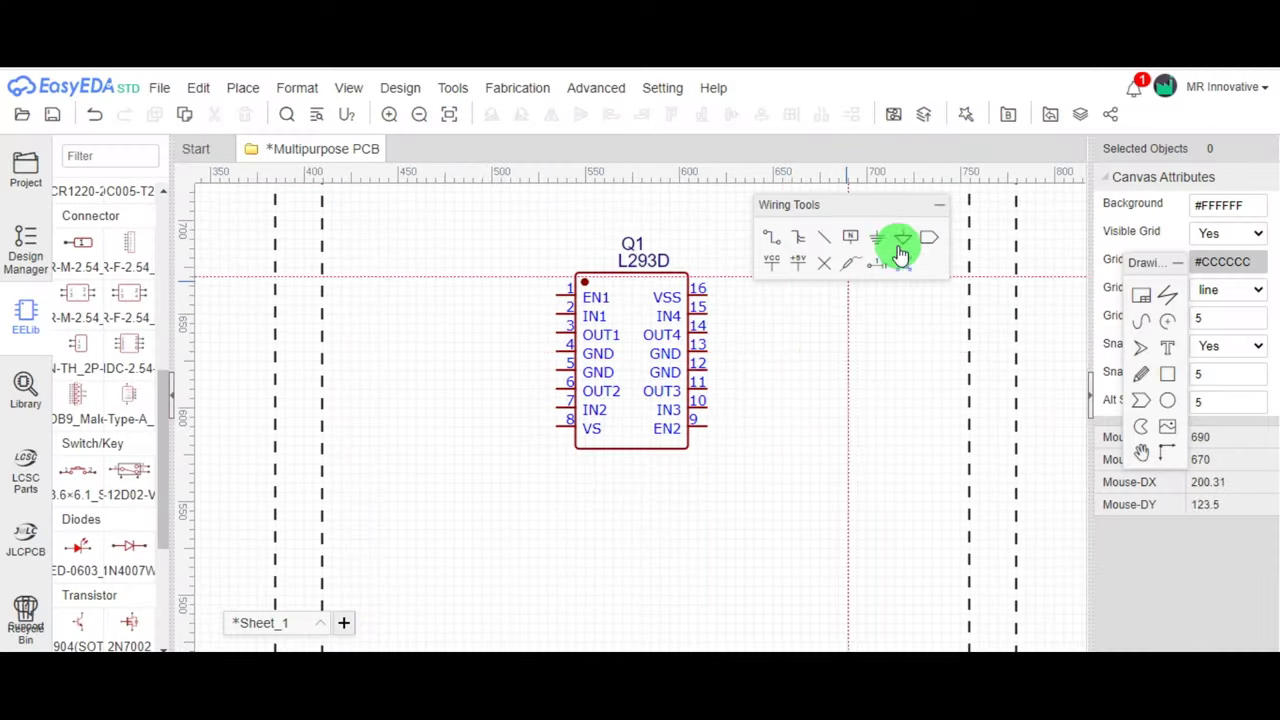
Step: Name the L293D's EN1 net port D5 and its EN2 net port D6, moving both labels clear of the ports
click(808, 232)
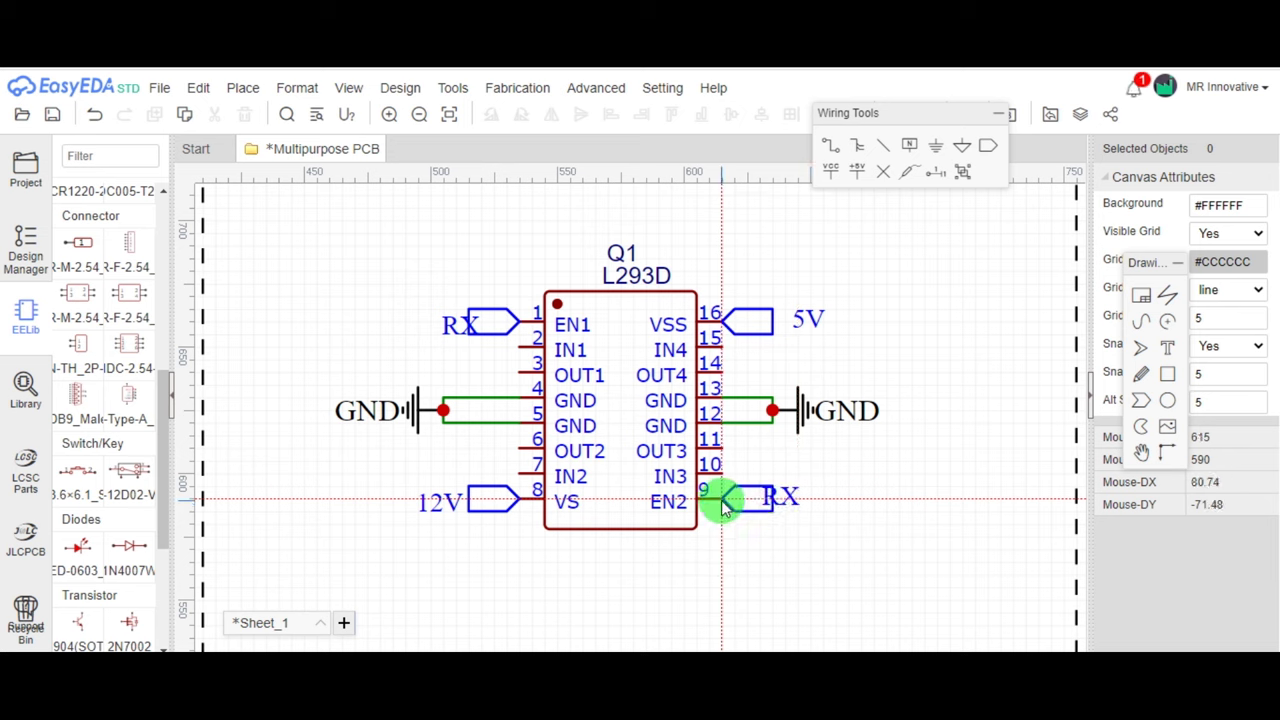
double_click(471, 337)
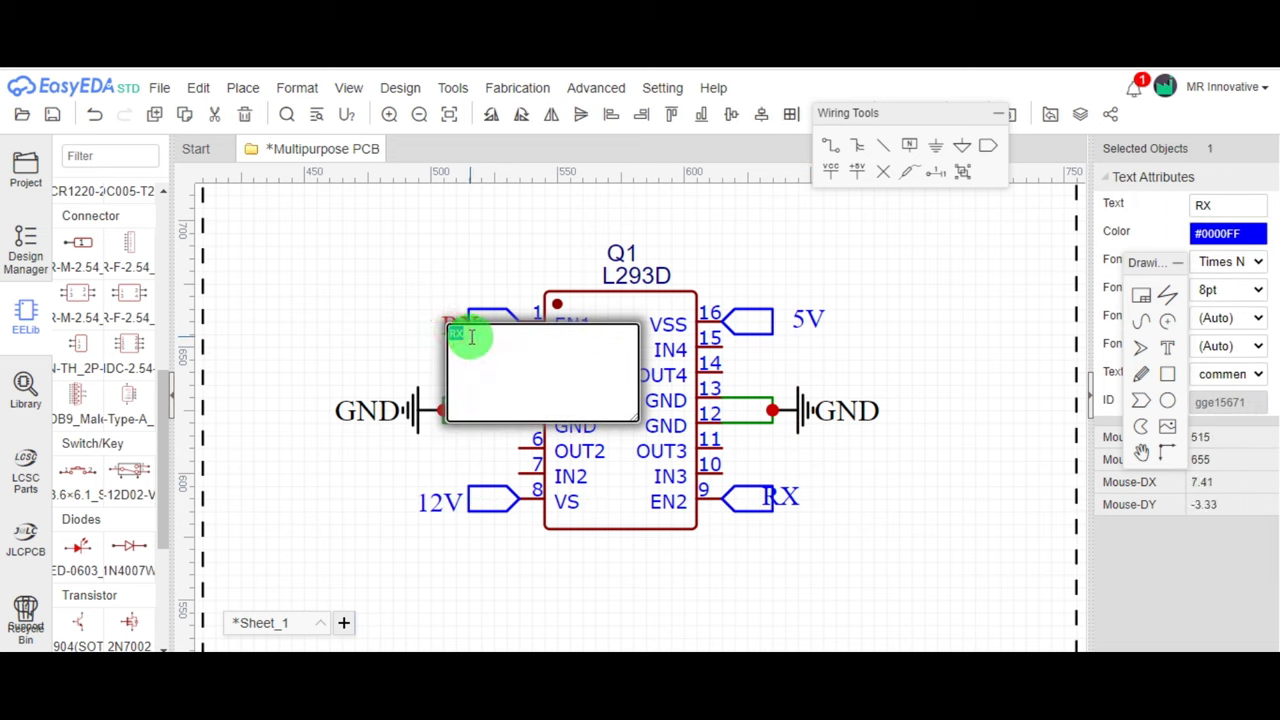
text(D5)
click(399, 334)
drag(452, 322, 436, 321)
double_click(798, 498)
text(D6)
drag(786, 498, 802, 498)
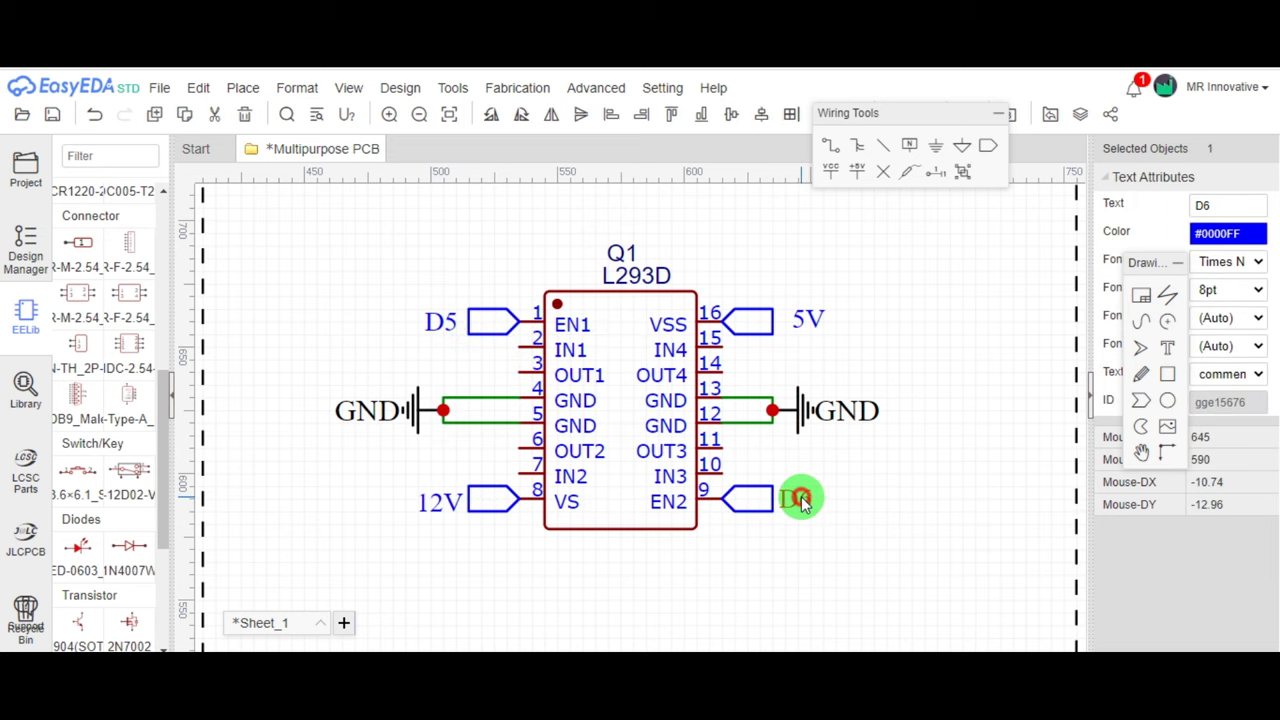
Step: Place net ports on the L293D's IN1 and IN2 pins and name them D2 and D3
click(987, 146)
click(509, 346)
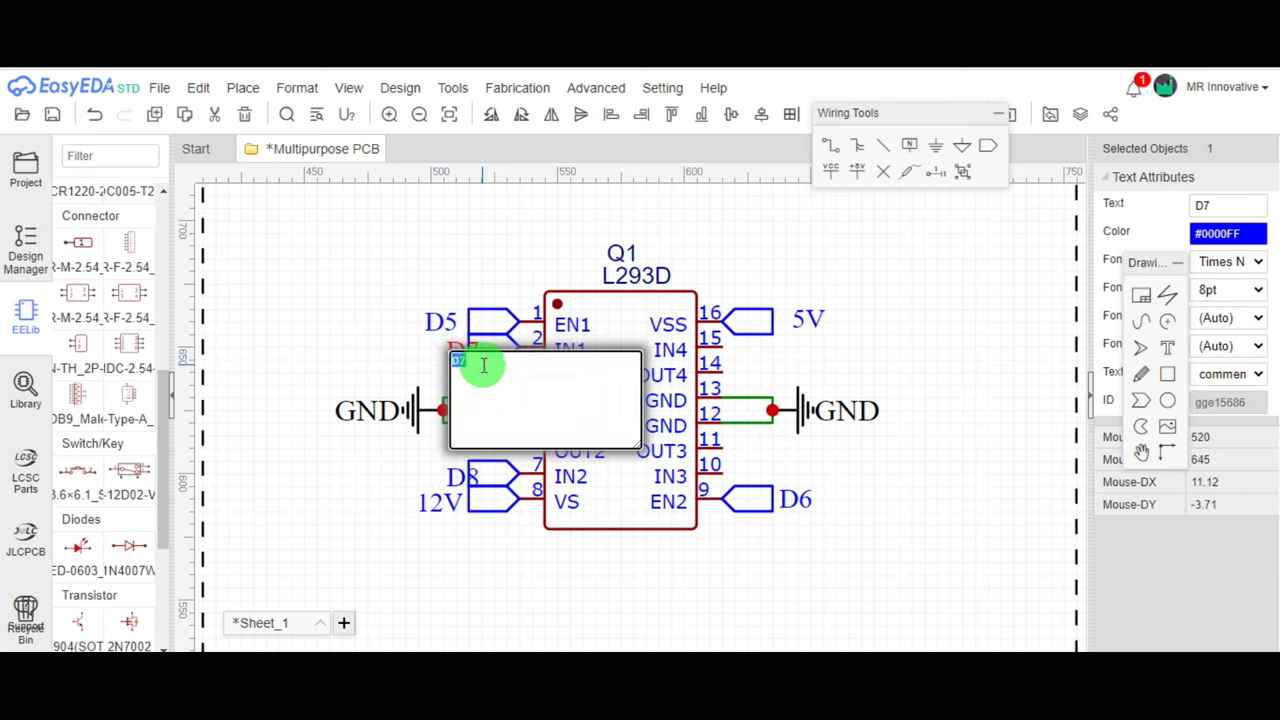
double_click(468, 480)
text(D3)
click(425, 447)
drag(457, 480, 438, 475)
Step: Place net ports on the L293D's IN4 and IN3 pins, named D4 and D7
click(987, 146)
click(724, 347)
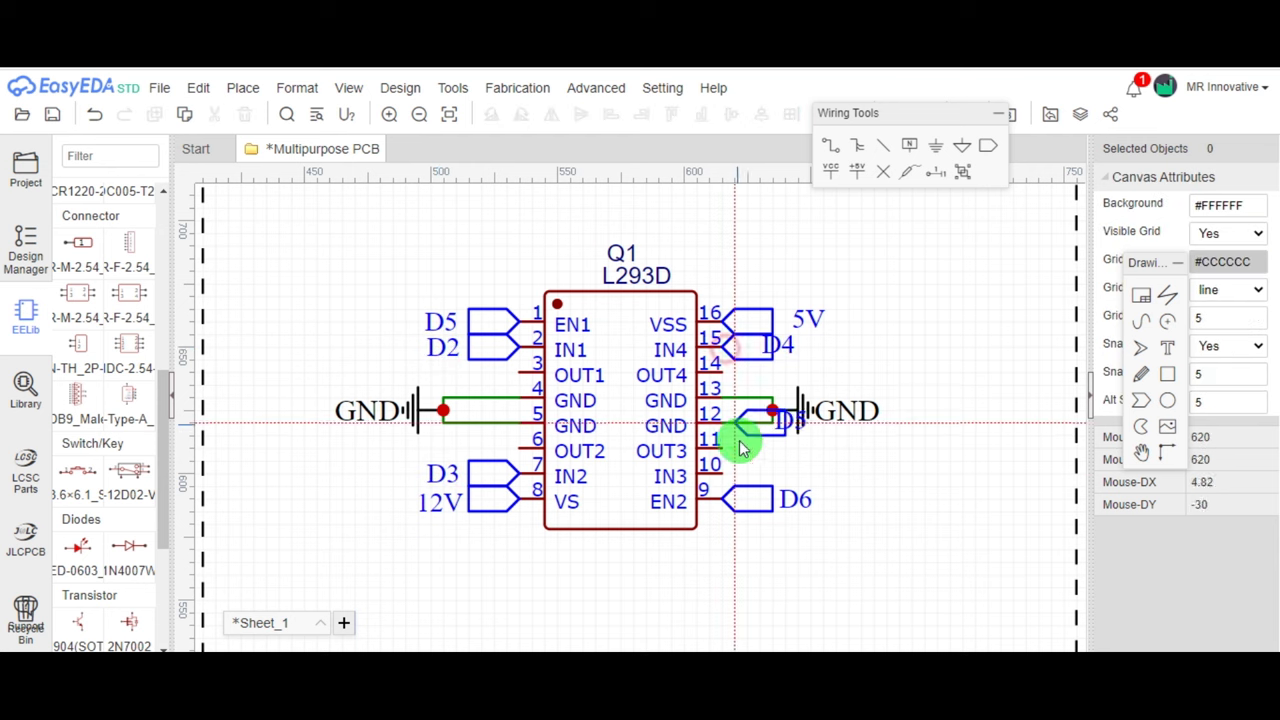
click(724, 474)
double_click(782, 346)
key(Return)
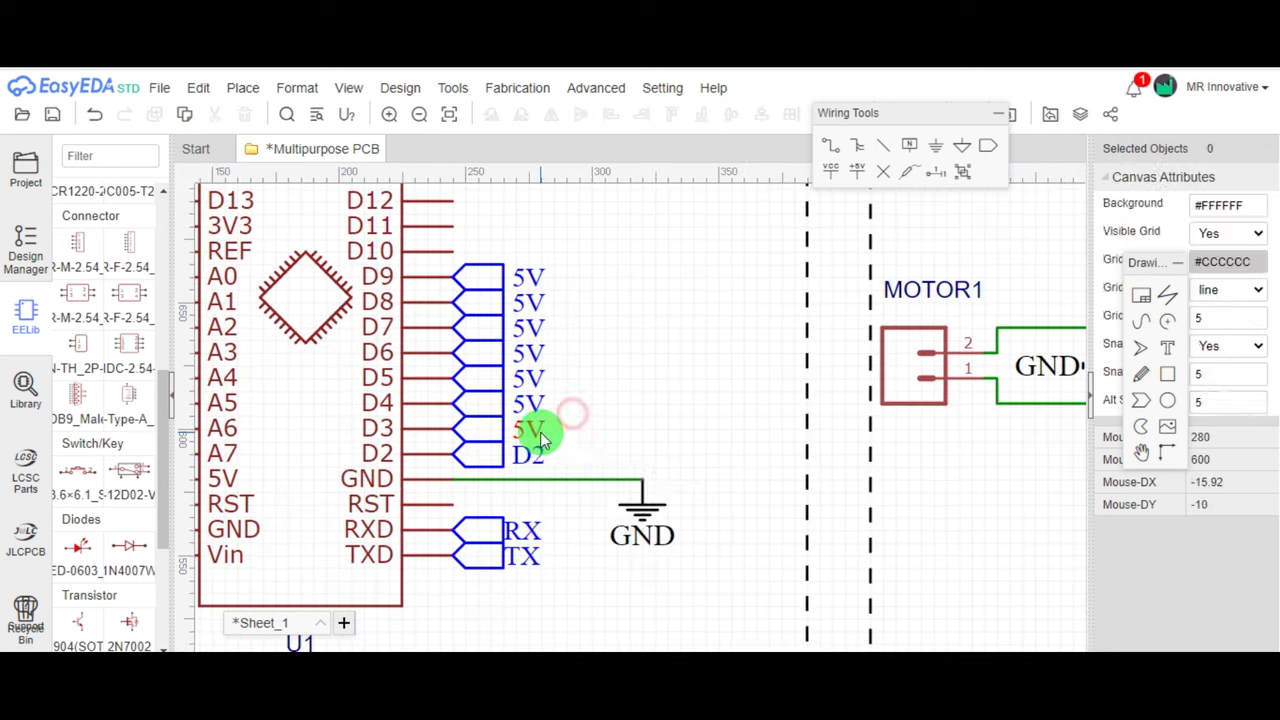
Step: Rename the net ports beside the Arduino's D3 to D9 pins to match their pin names
double_click(540, 433)
text(D3)
double_click(531, 406)
text(D4)
double_click(532, 378)
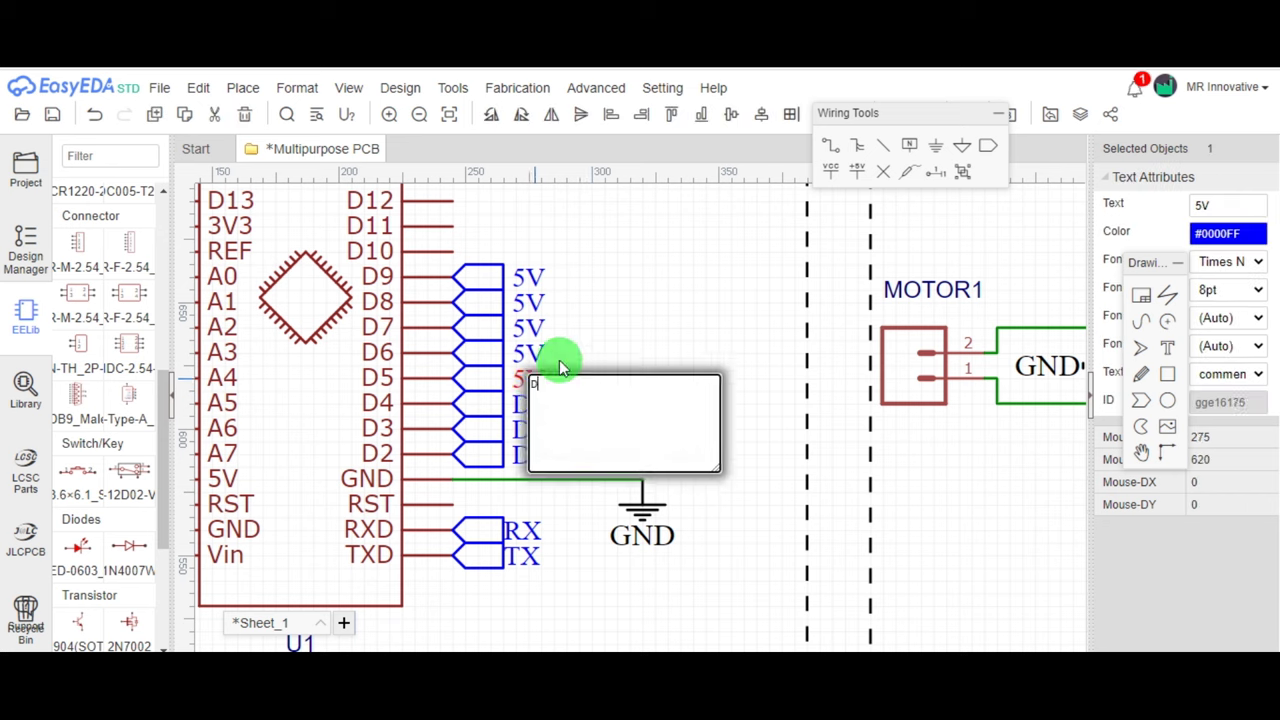
text(D5)
double_click(534, 353)
text(D6)
double_click(540, 302)
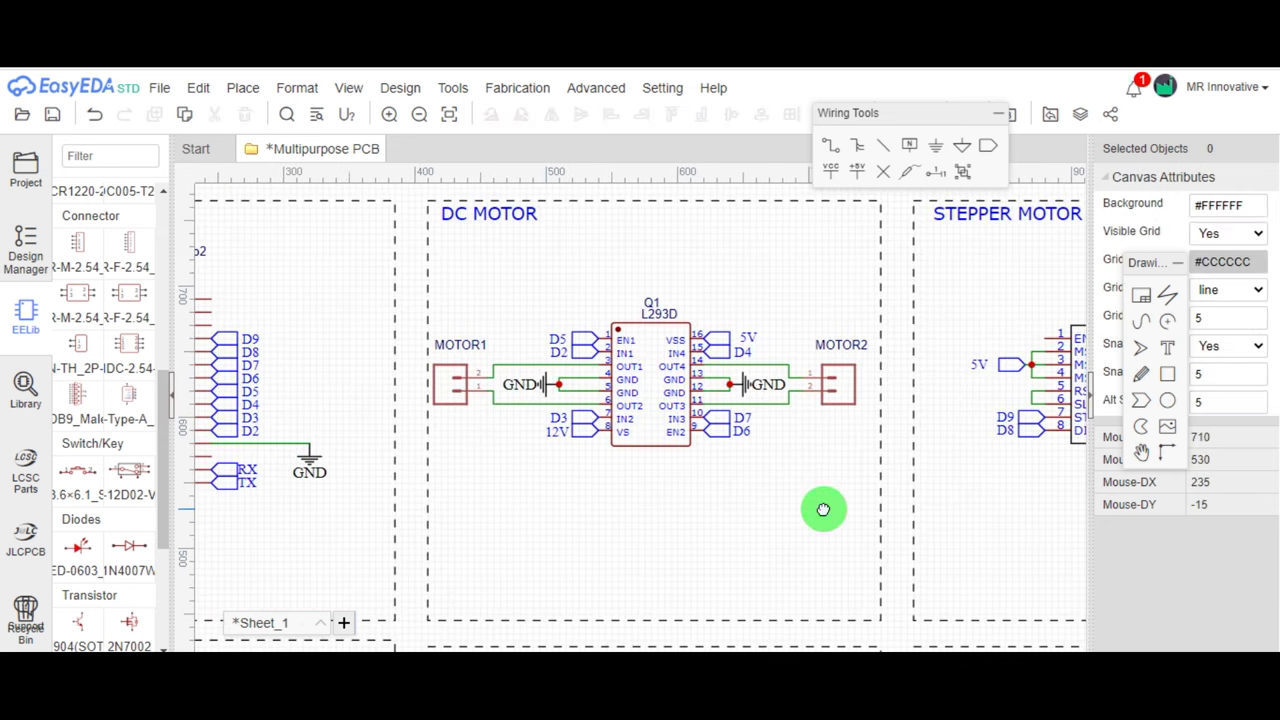
Step: Convert the finished schematic to a PCB, continuing without checking the unfinished nets
right_drag(822, 510, 357, 466)
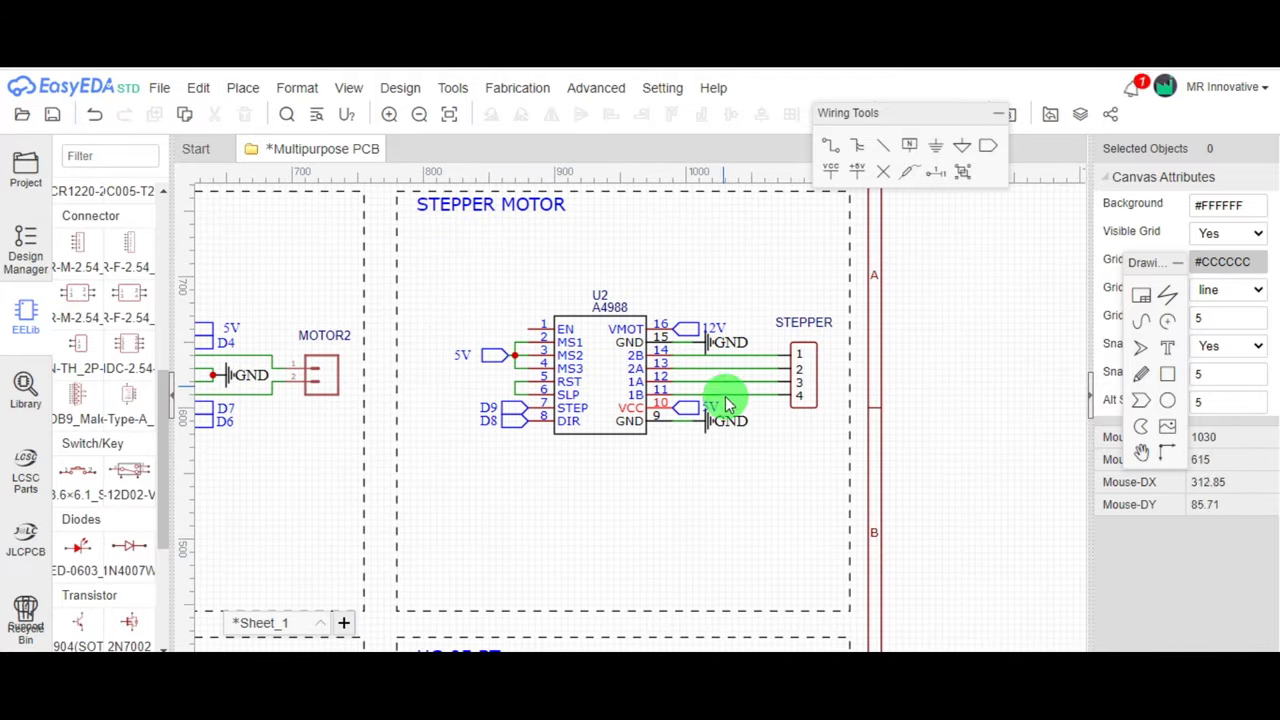
scroll(760, 420, down, 3)
scroll(451, 471, up, 3)
right_drag(408, 436, 398, 442)
right_drag(800, 480, 458, 494)
right_drag(705, 515, 200, 505)
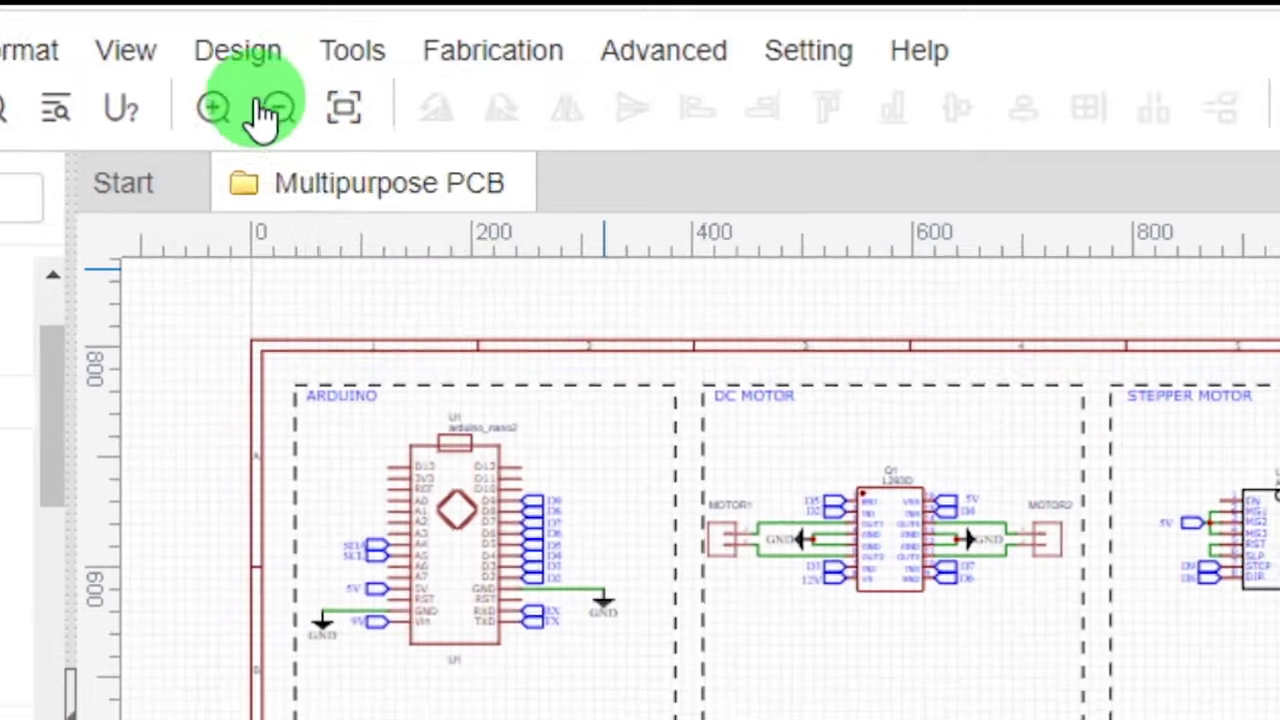
click(404, 92)
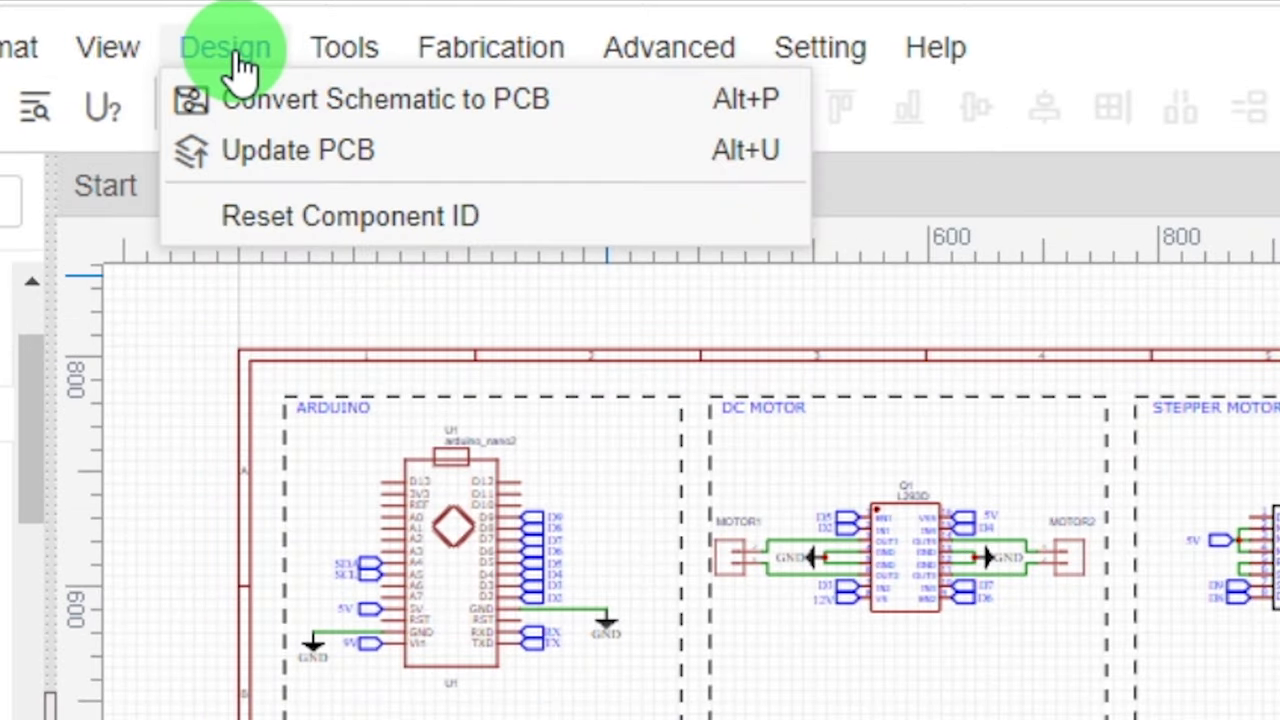
click(315, 105)
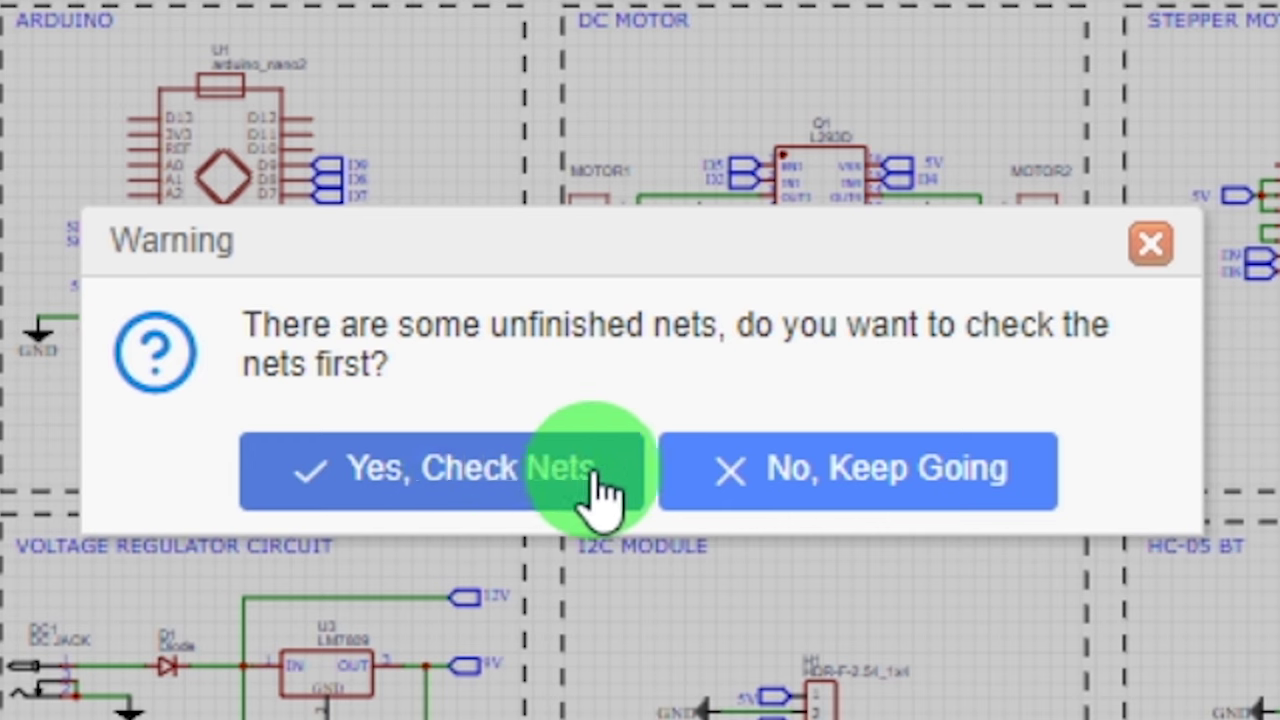
click(880, 490)
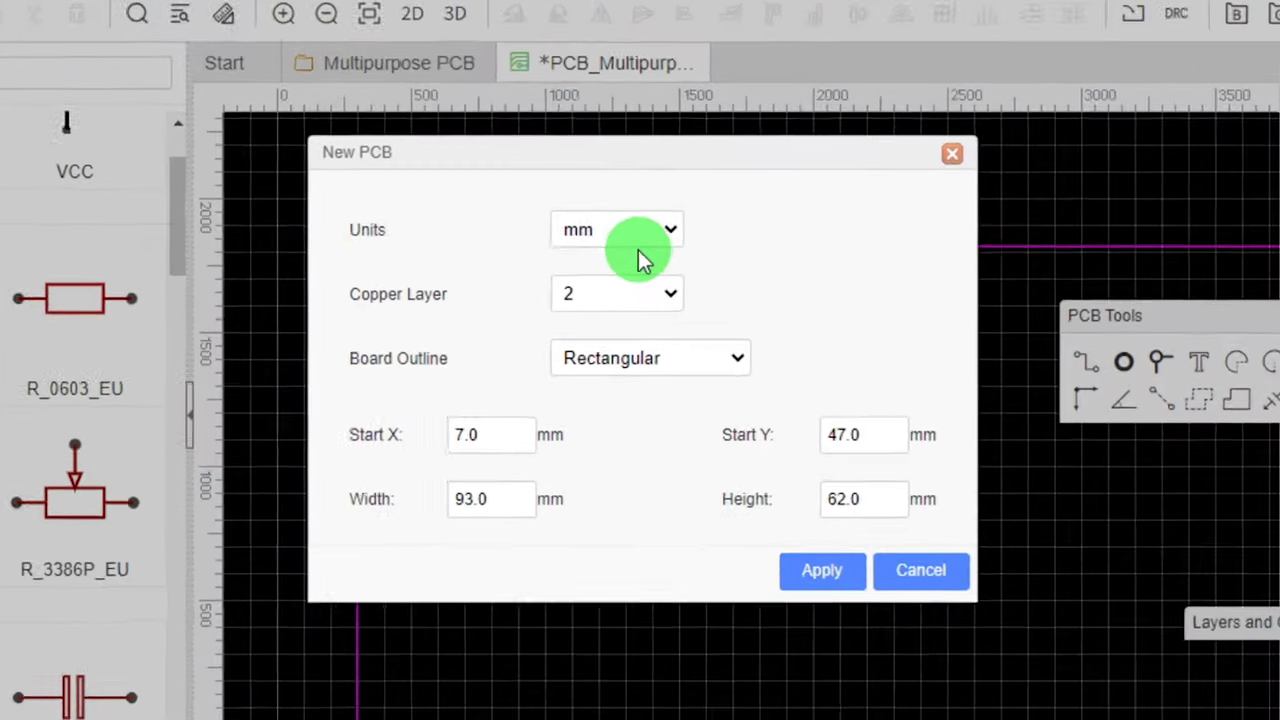
Step: Create the new PCB in mm with 2 copper layers and a rectangular outline 93 mm wide and 62 mm high
click(640, 272)
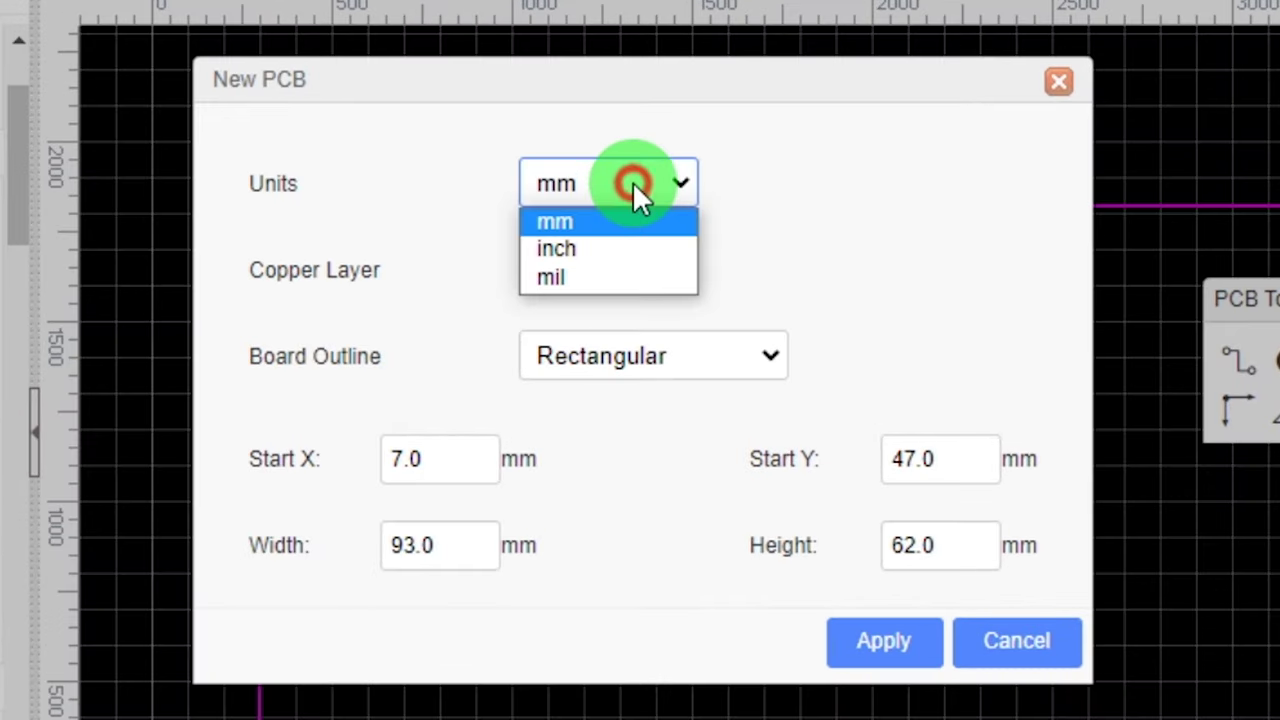
click(620, 222)
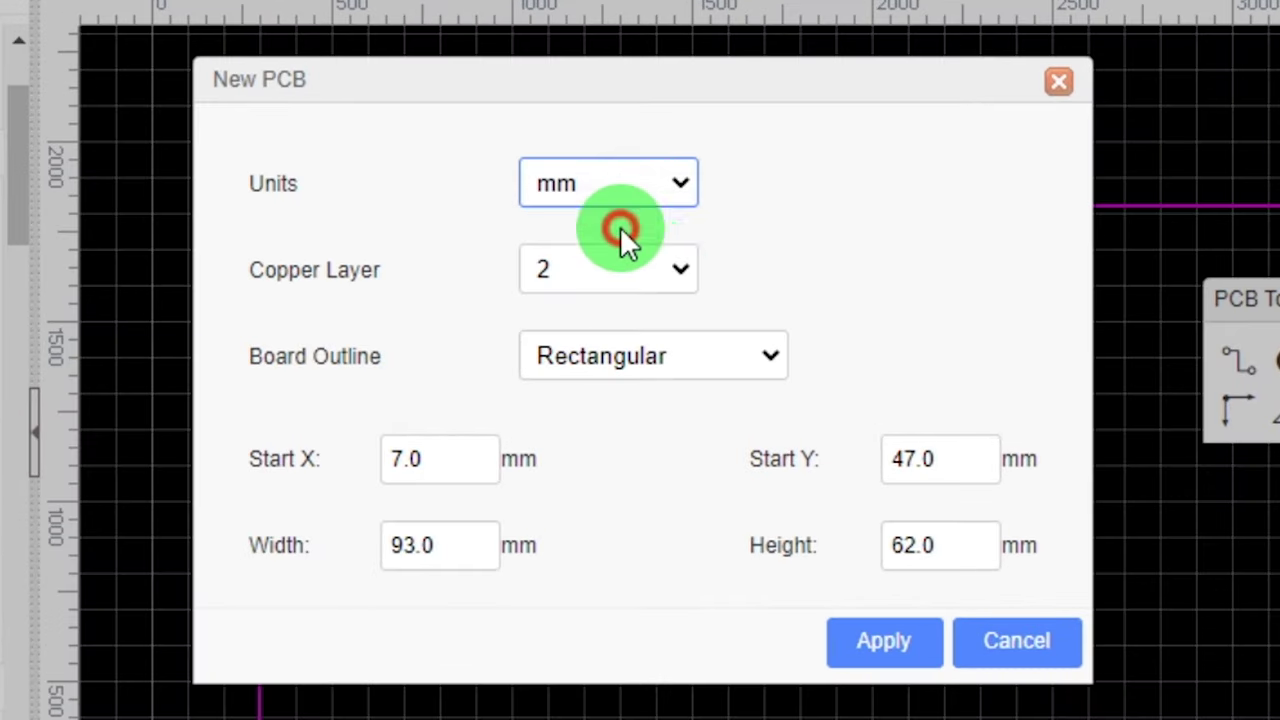
click(675, 270)
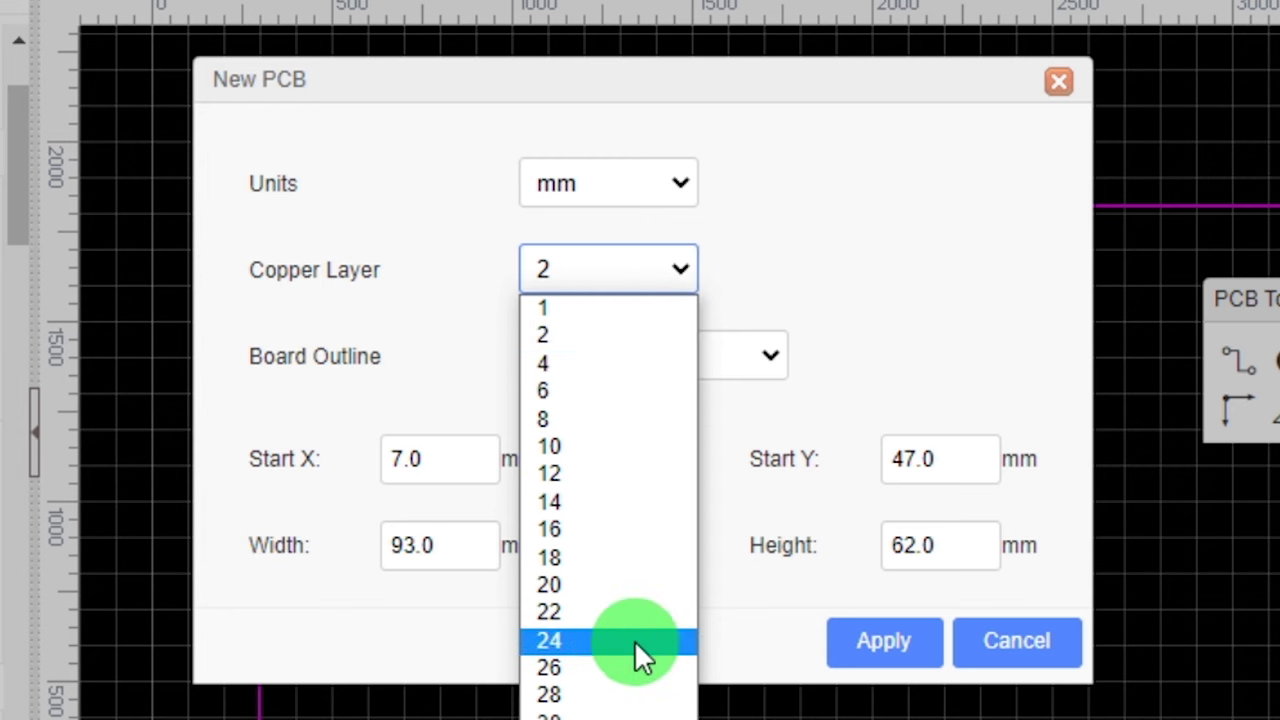
click(573, 343)
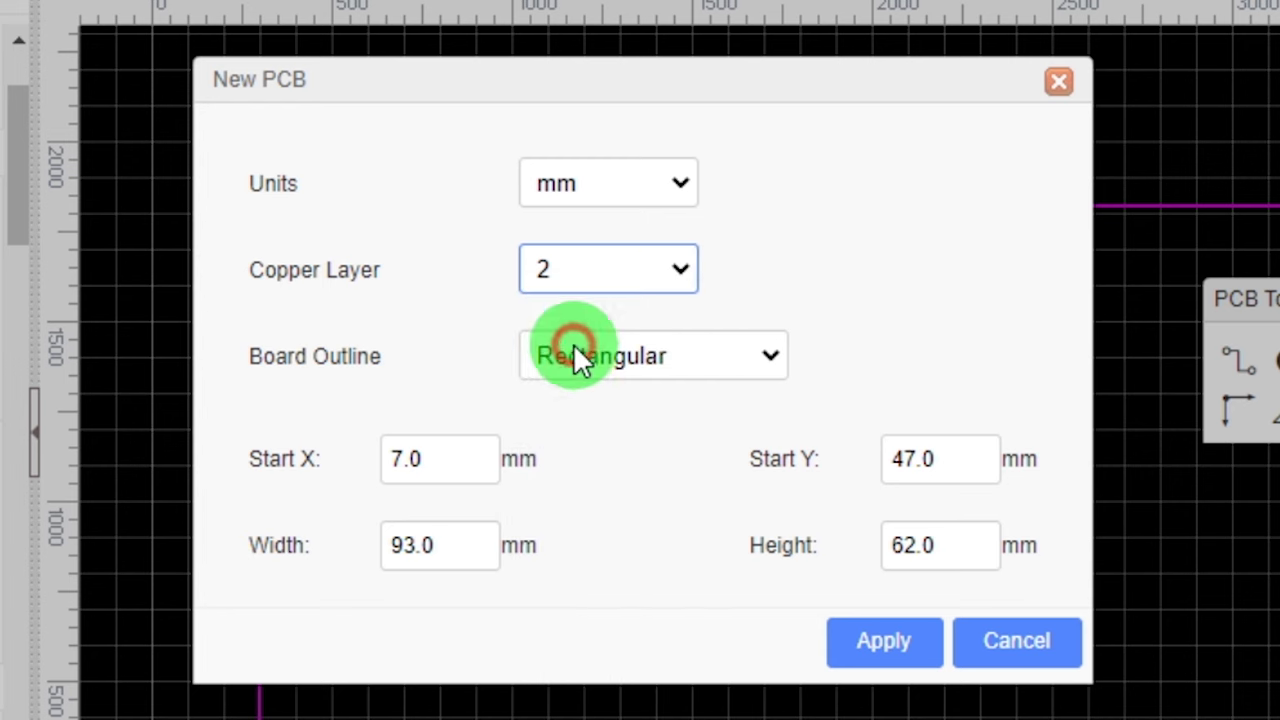
click(631, 363)
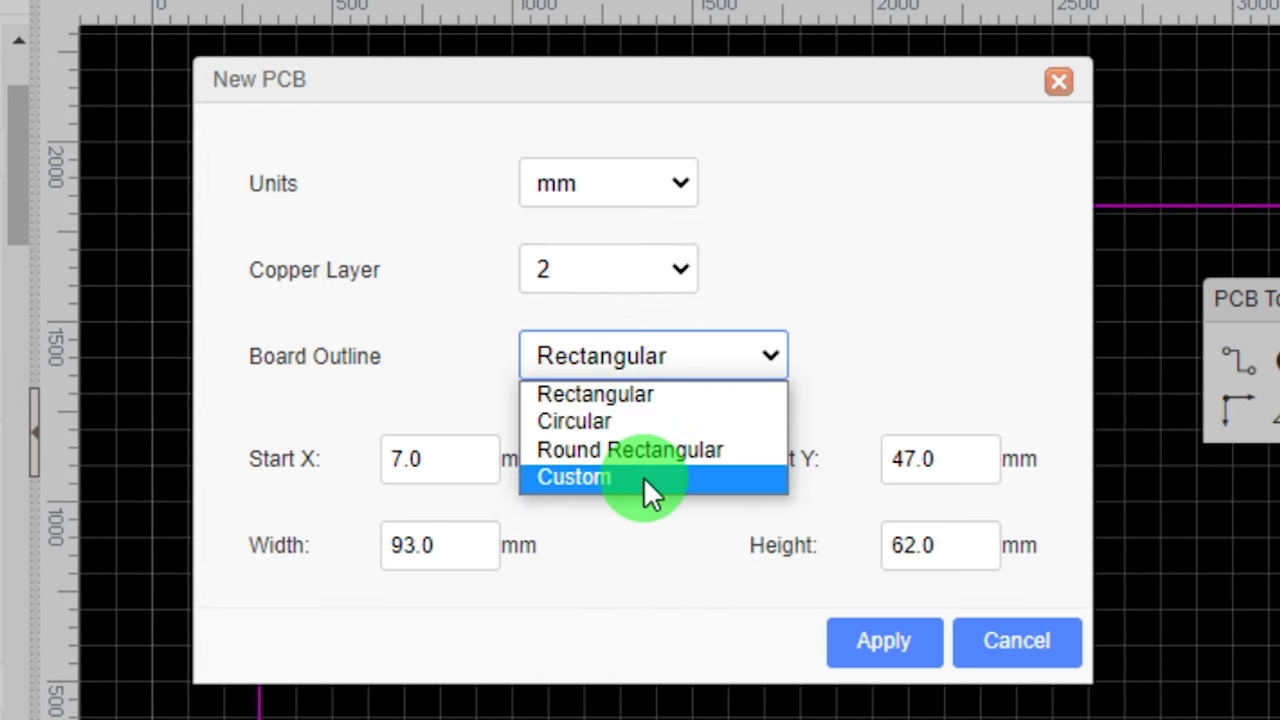
click(643, 402)
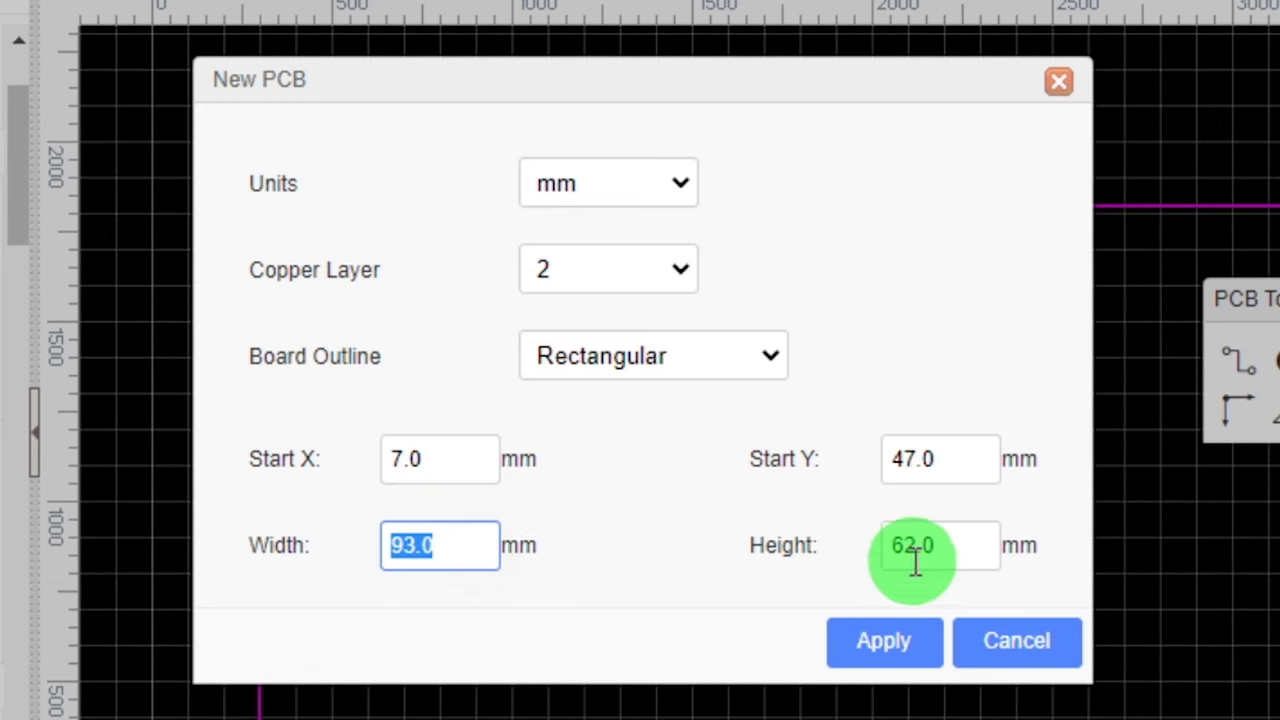
click(900, 645)
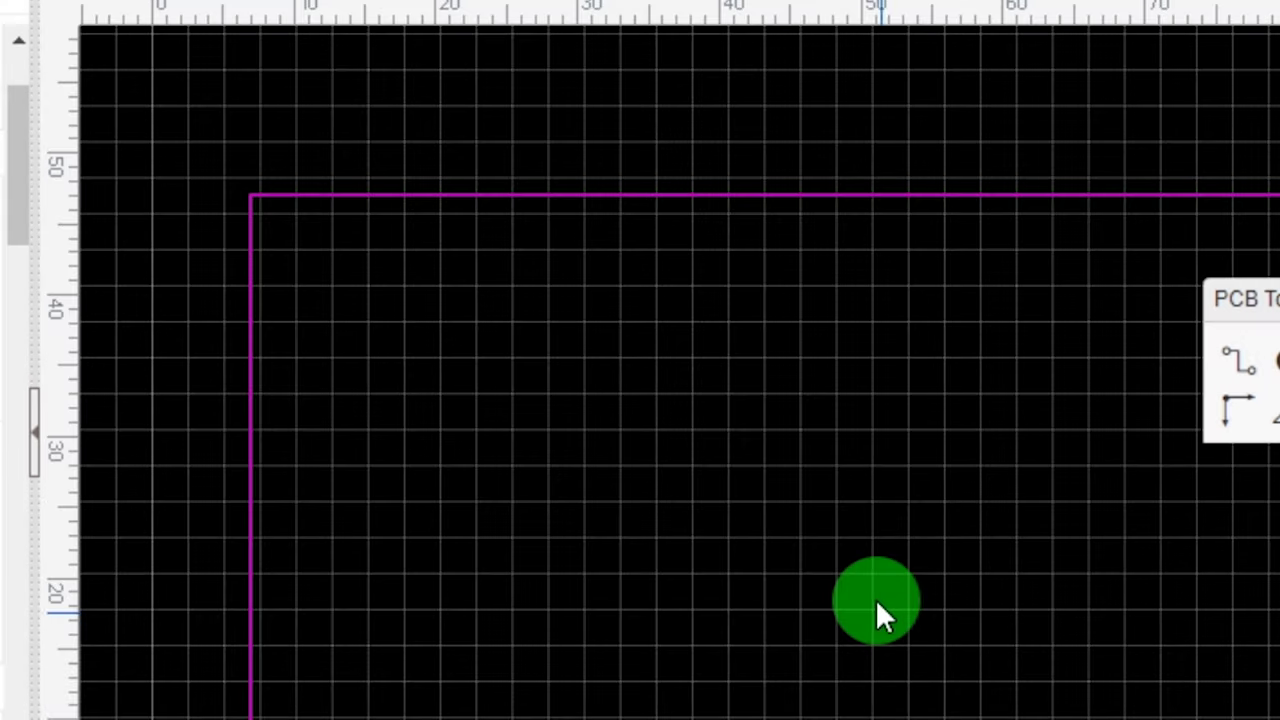
Step: Move the Arduino Nano, L293D and A4988 footprints inside the board outline
scroll(617, 457, down, 5)
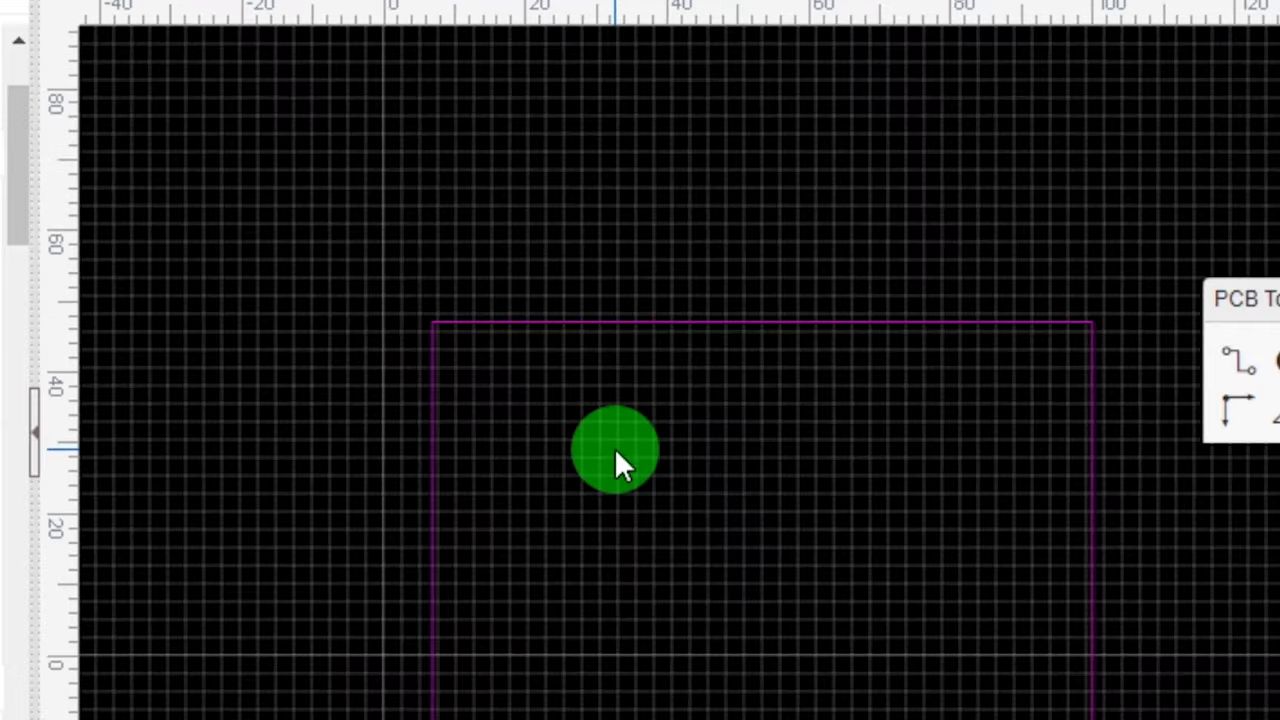
scroll(577, 565, up, 1)
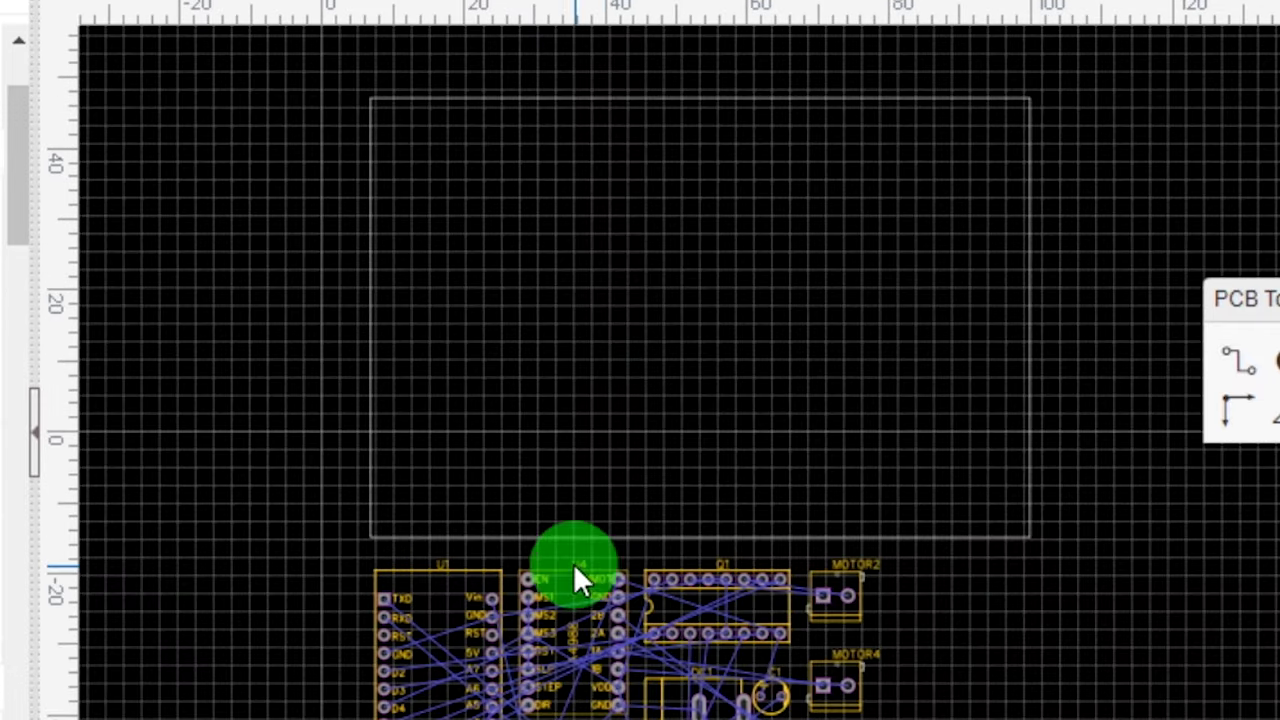
right_drag(554, 426, 510, 454)
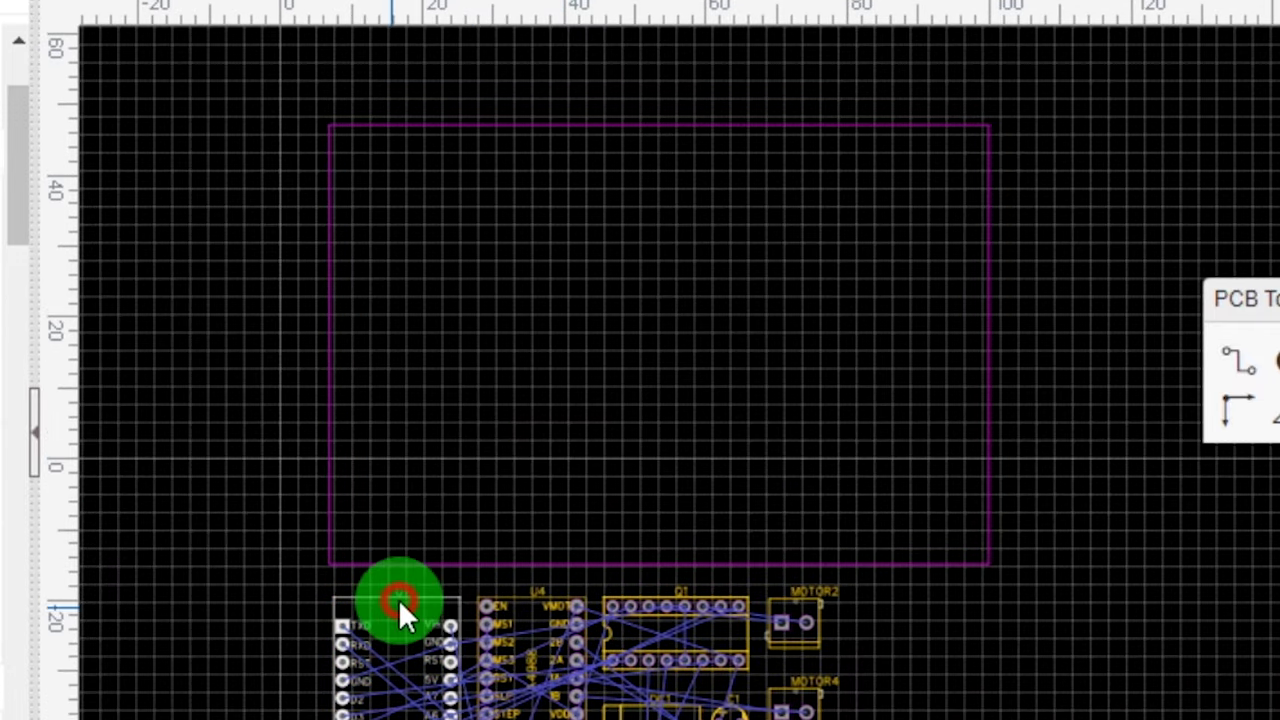
drag(398, 599, 411, 174)
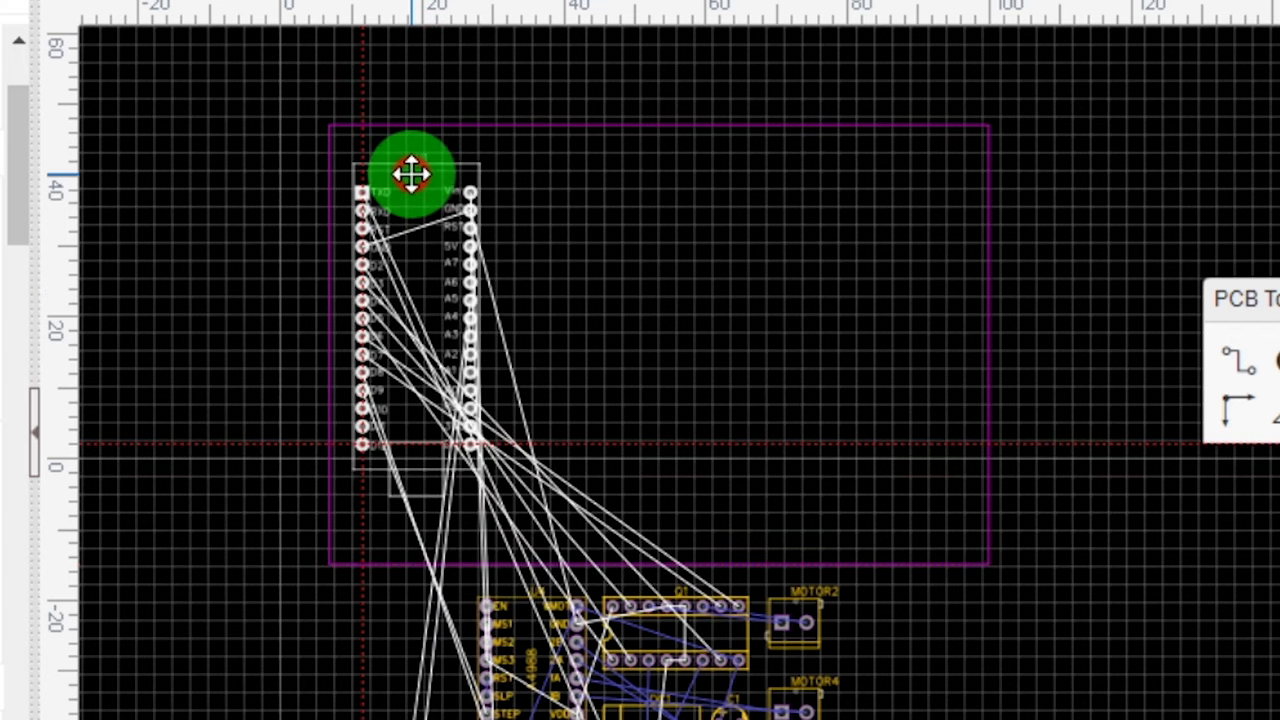
click(629, 249)
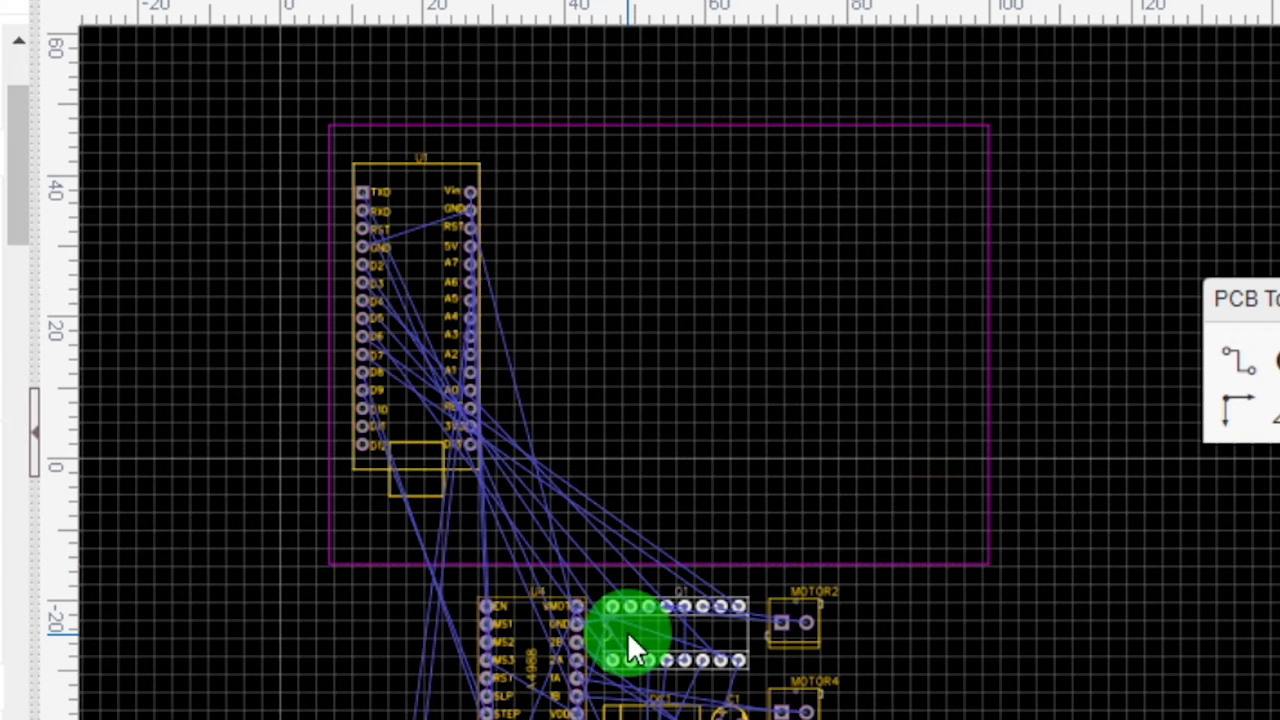
drag(629, 637, 563, 217)
drag(551, 688, 631, 411)
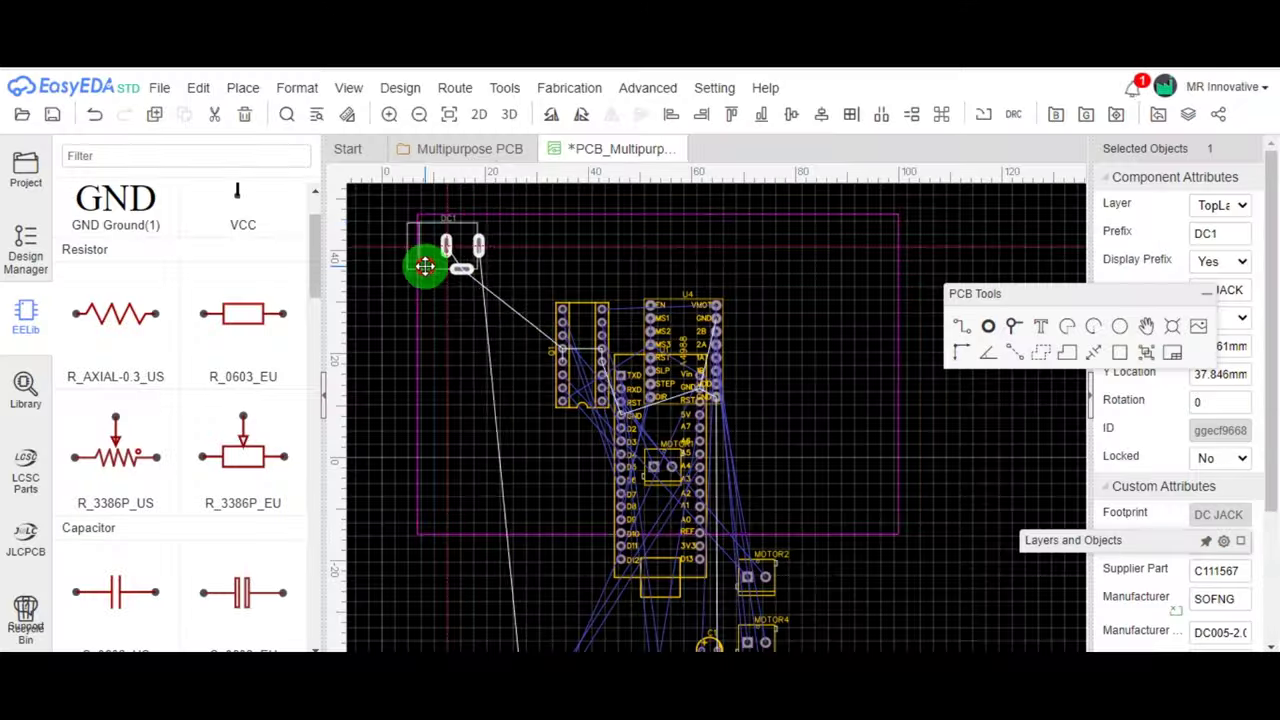
Step: Move the DC jack, voltage regulator parts, motor connectors and pin headers inside the board outline, rotating footprints to fit
drag(543, 640, 508, 386)
scroll(508, 386, up, 3)
drag(686, 640, 686, 423)
scroll(686, 423, down, 2)
drag(621, 640, 572, 309)
drag(942, 645, 641, 303)
drag(782, 443, 863, 340)
click(680, 514)
key(space)
scroll(683, 560, down, 2)
scroll(635, 412, down, 1)
drag(700, 423, 602, 282)
scroll(622, 308, up, 1)
drag(742, 611, 680, 314)
Step: Delete the MOTOR4 label and place header H1 just below header H2
scroll(611, 520, up, 2)
click(597, 363)
key(Delete)
scroll(669, 486, down, 2)
drag(450, 640, 450, 565)
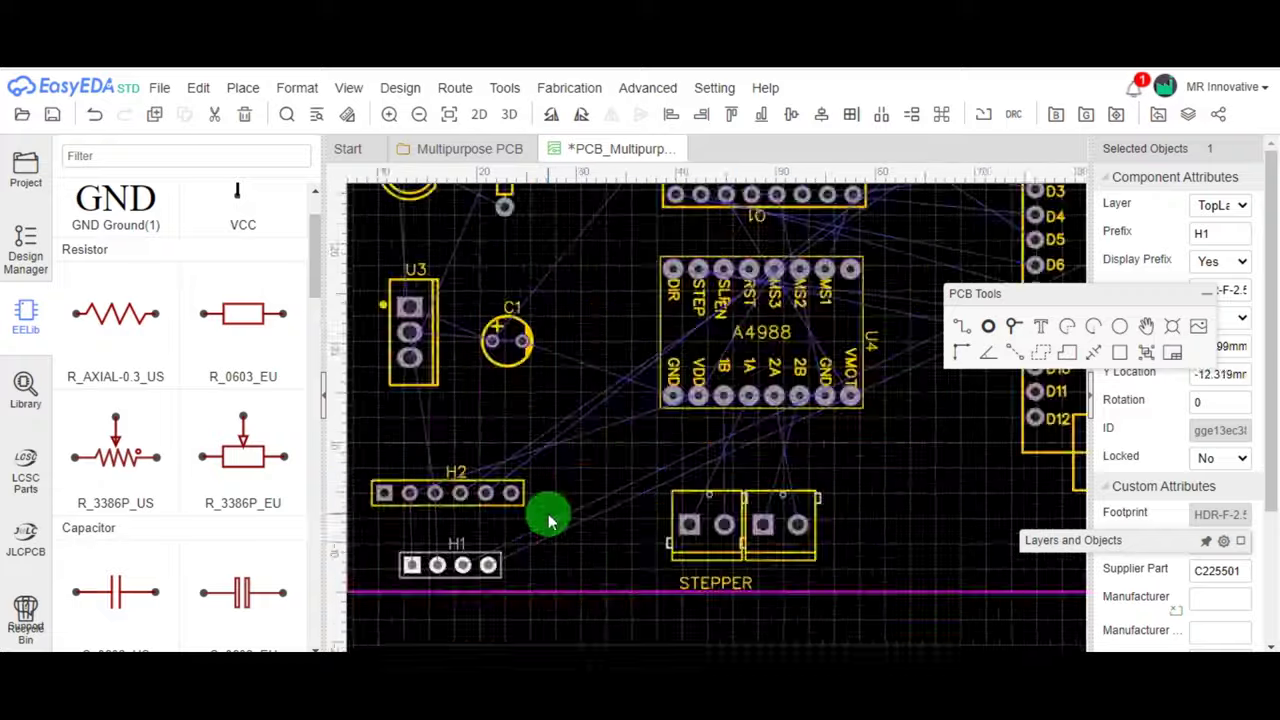
Step: Move the Arduino footprint left and pull the right side of the board outline inward
scroll(548, 515, down, 2)
drag(840, 440, 811, 457)
drag(840, 277, 805, 280)
drag(840, 597, 805, 597)
scroll(511, 310, up, 2)
drag(508, 228, 743, 346)
scroll(554, 400, down, 1)
Step: Select both stepper connectors together and shift them right beneath the A4988
click(572, 585)
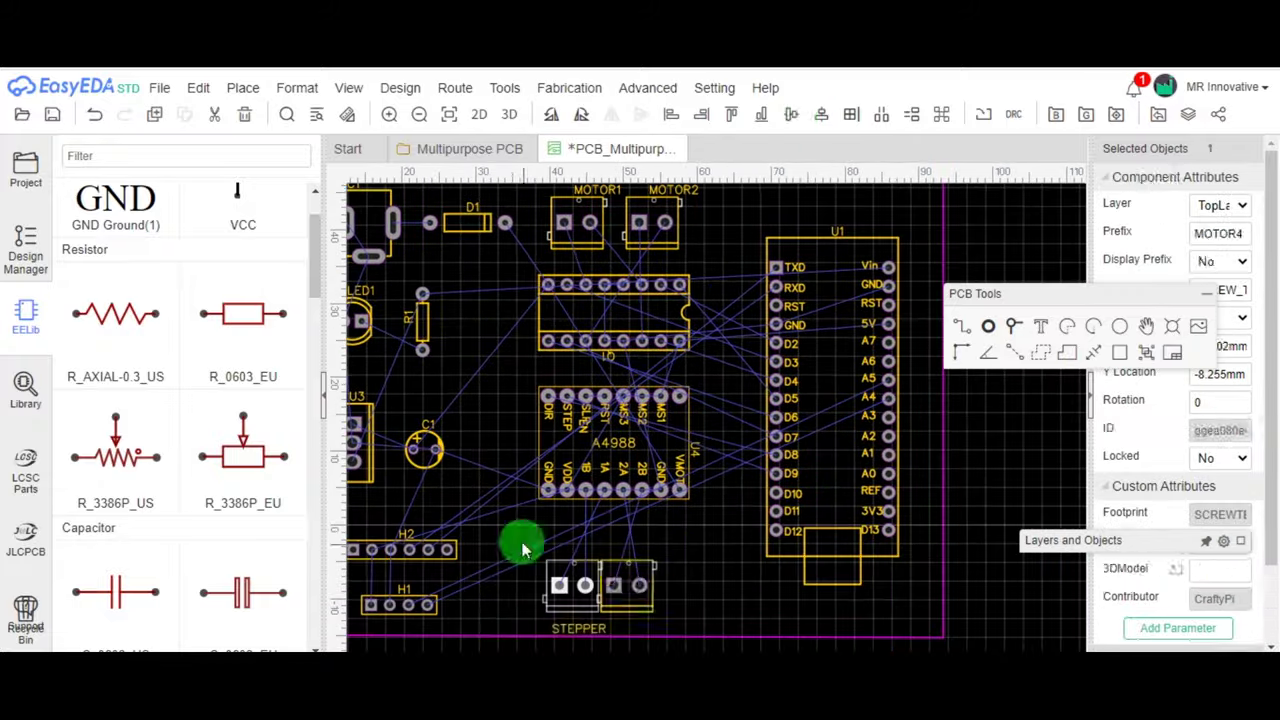
drag(522, 546, 668, 625)
drag(640, 606, 660, 608)
Step: Rotate diode D1 to vertical and shift the motor drivers with their connectors, plus the Arduino, left towards the power components
scroll(660, 560, down, 2)
key(space)
drag(634, 319, 815, 600)
drag(734, 451, 691, 451)
drag(888, 451, 813, 451)
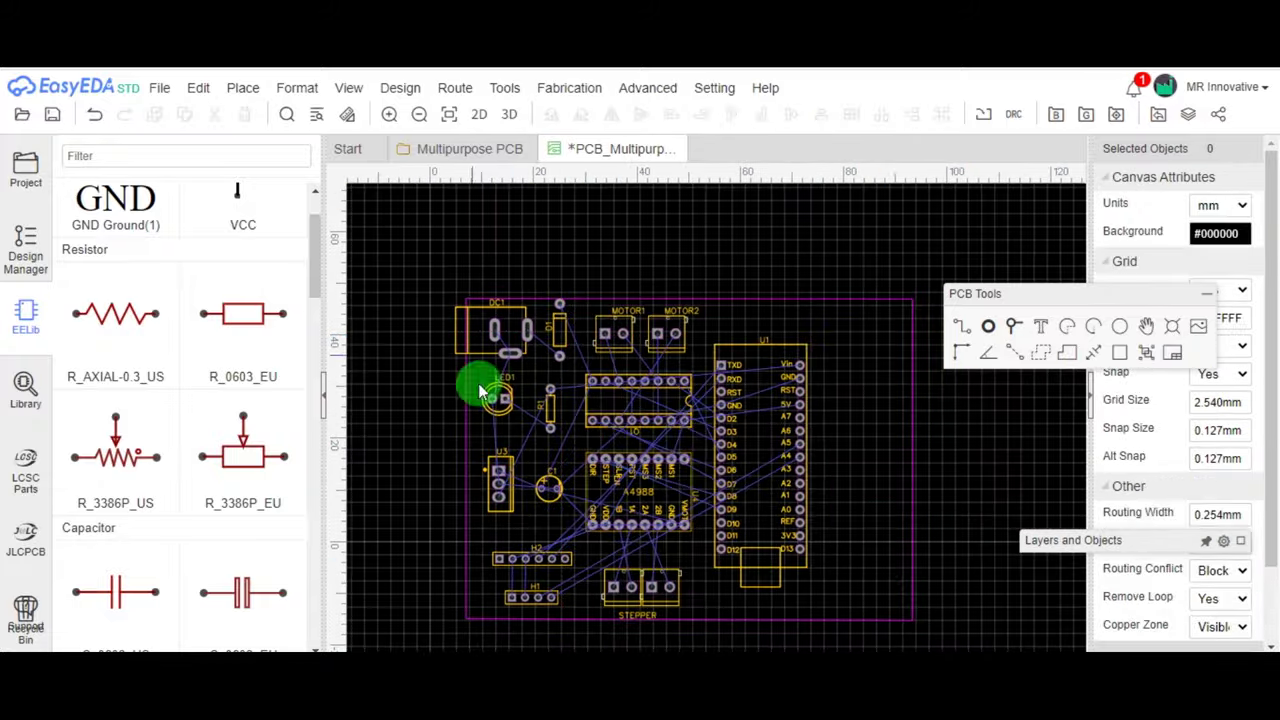
Step: Shift LED1, the DC jack, U3, C1, R1 and D1 down, and pull the board outline's right side inward
drag(498, 398, 499, 430)
drag(526, 350, 525, 390)
drag(500, 484, 500, 495)
drag(549, 488, 548, 497)
drag(550, 408, 551, 428)
drag(559, 329, 557, 334)
click(909, 620)
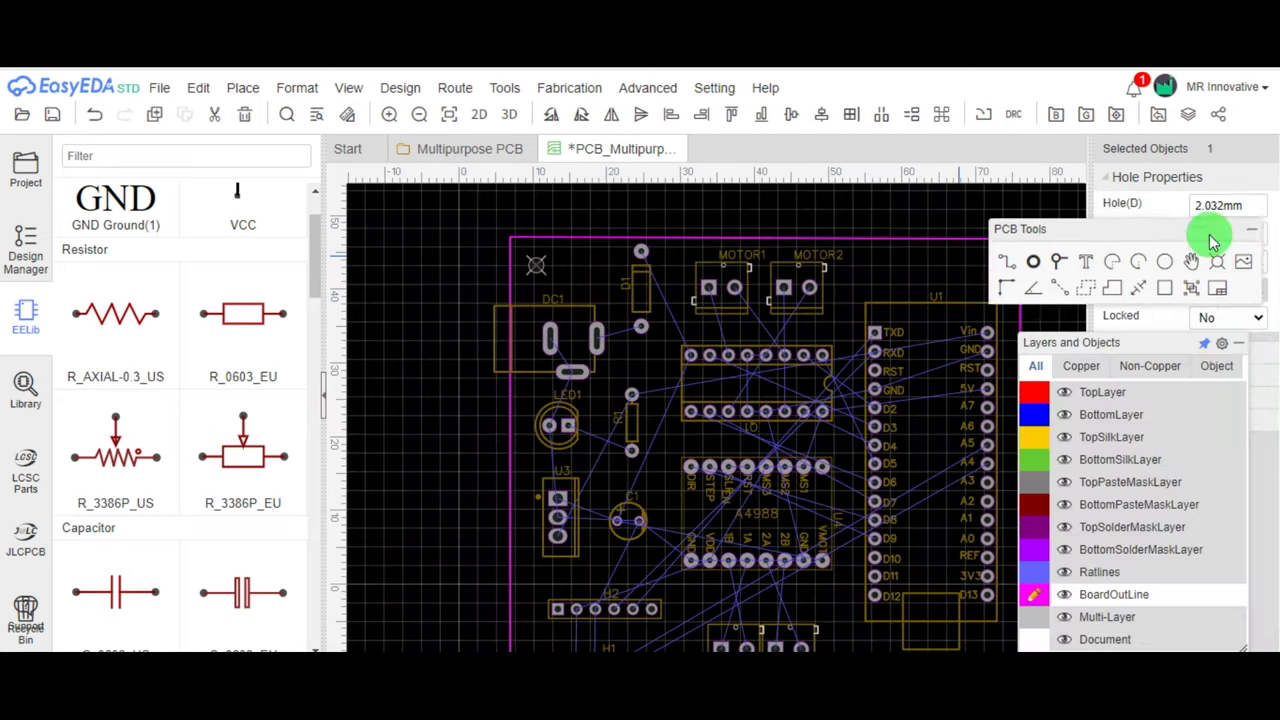
Step: Set the diameter of the mounting hole in the board's upper-left corner to 3.5 mm
click(1251, 228)
click(1226, 205)
text(3.5)
key(Return)
Step: Place copies of the mounting hole in the board's other three corners
scroll(414, 228, down, 3)
click(700, 444)
right_drag(700, 444, 714, 463)
key(ctrl+v)
click(487, 463)
click(795, 428)
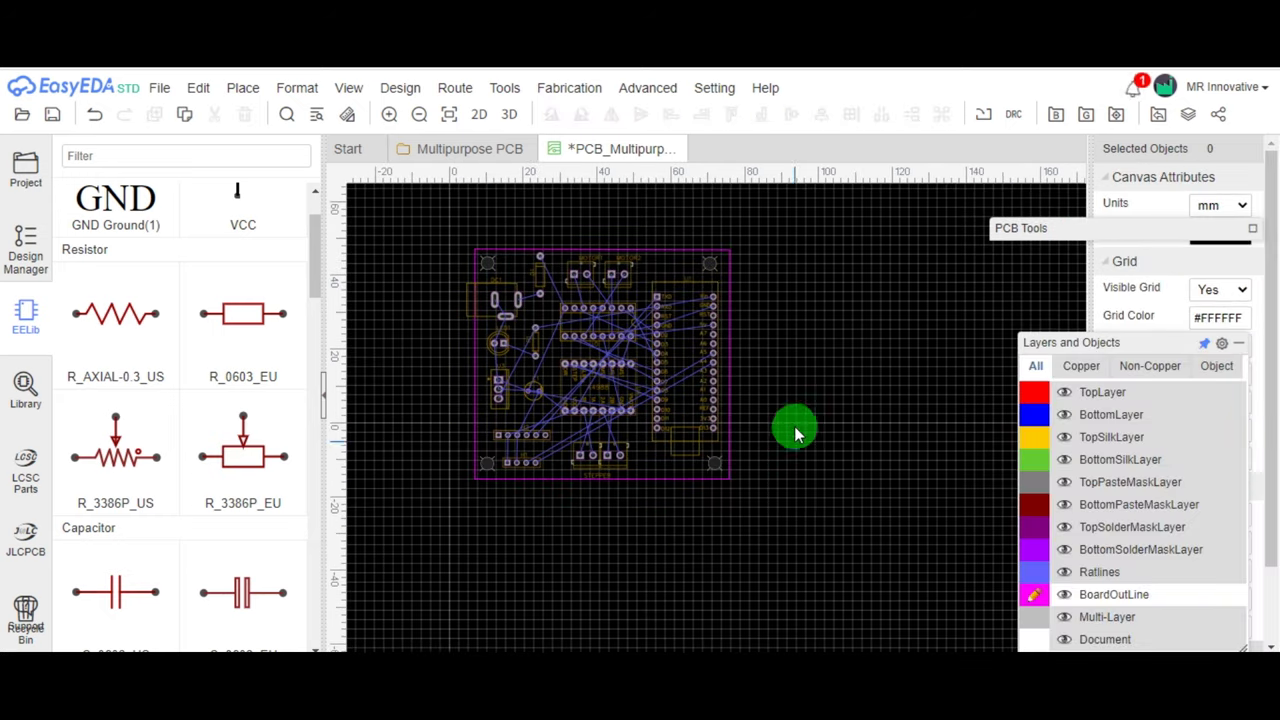
right_drag(803, 427, 815, 429)
scroll(534, 297, up, 3)
scroll(563, 294, down, 2)
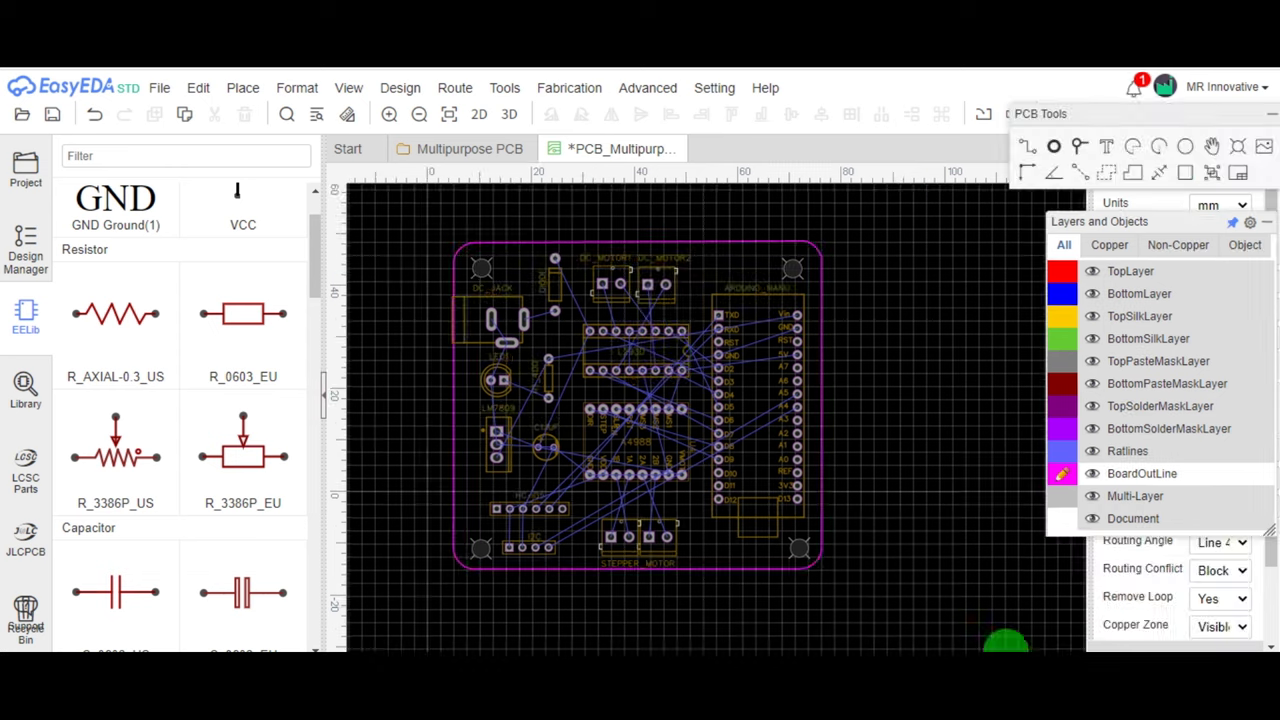
scroll(640, 415, up, 2)
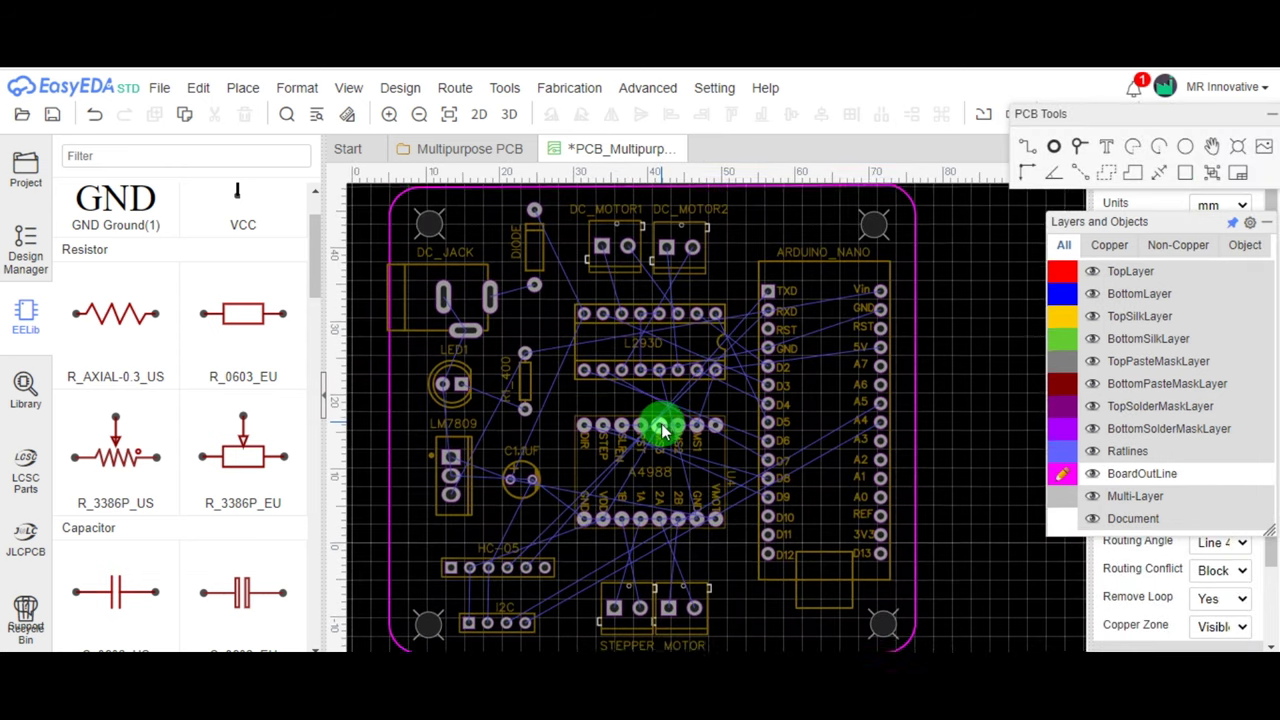
scroll(674, 420, down, 2)
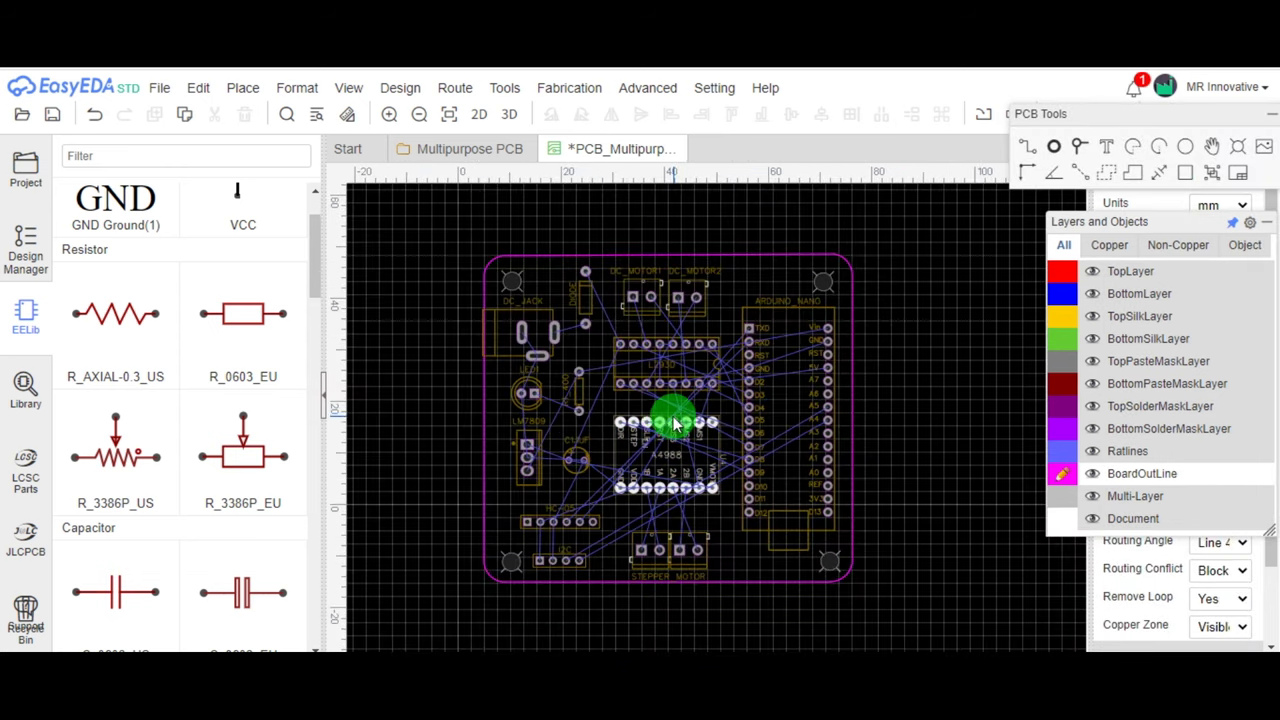
right_drag(675, 419, 664, 412)
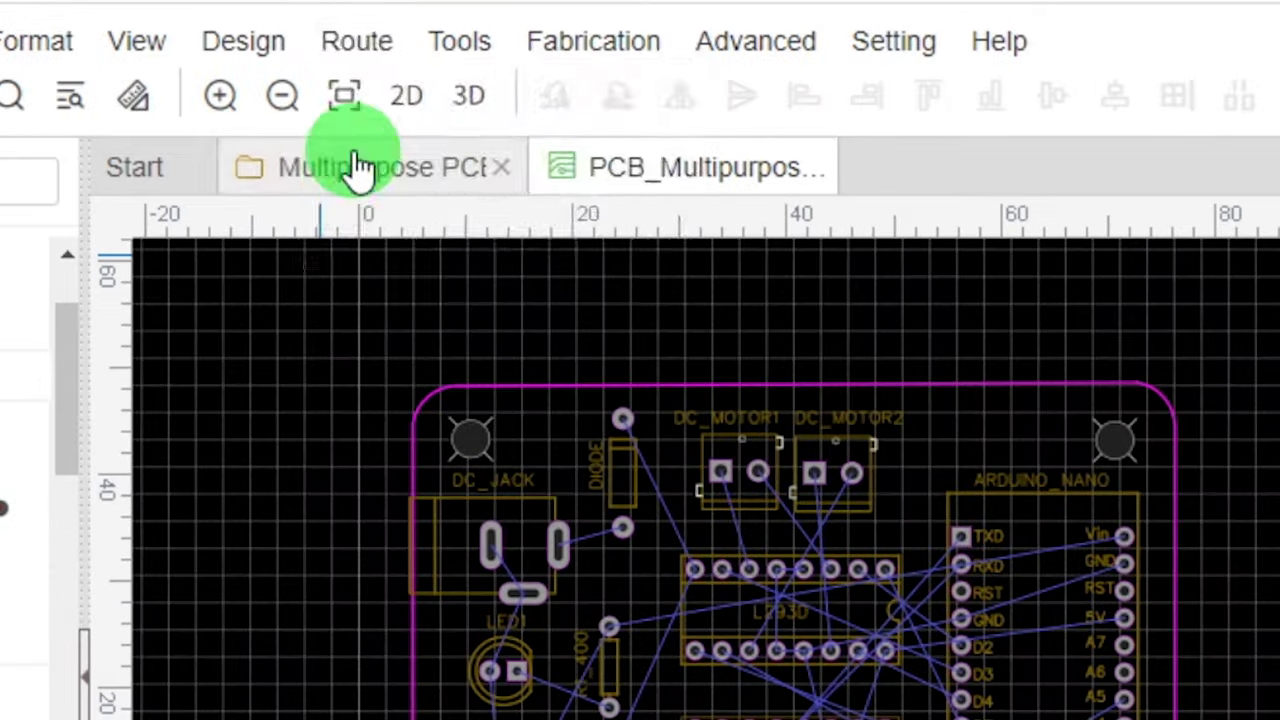
Step: Open the auto router configuration and bring up the local auto router's installation instructions, reading through to the section on running it
click(456, 90)
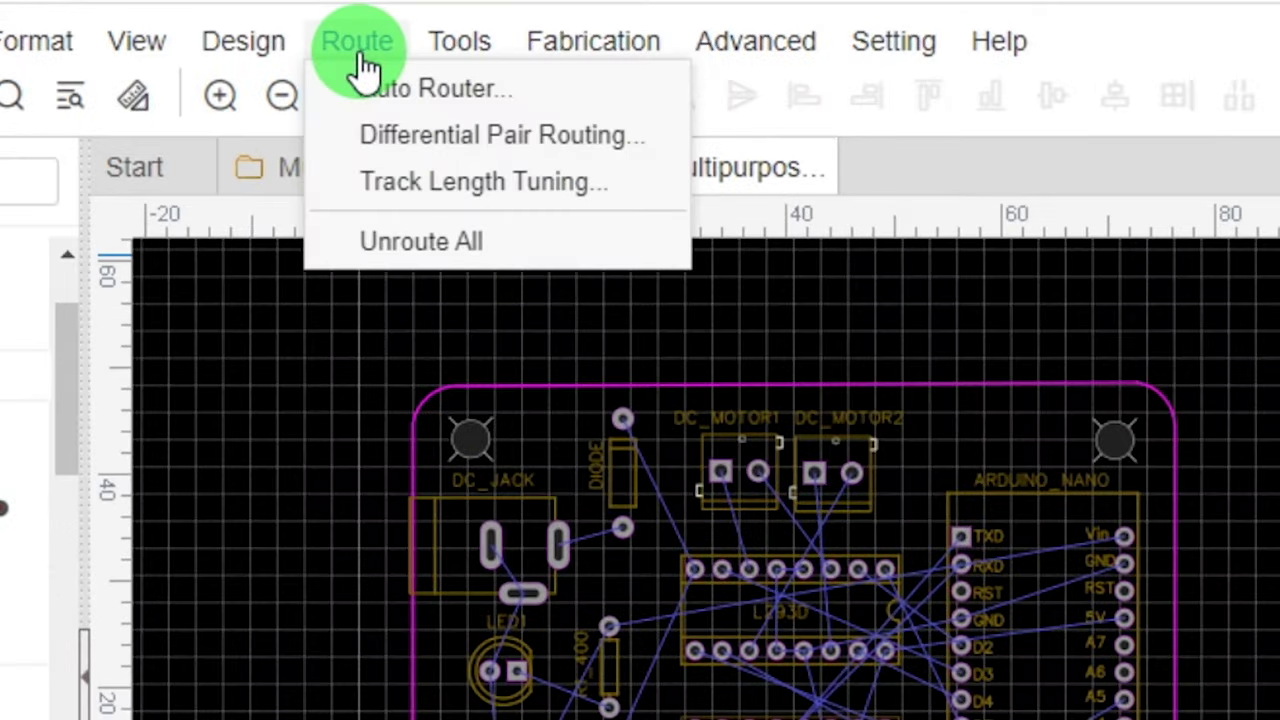
click(470, 100)
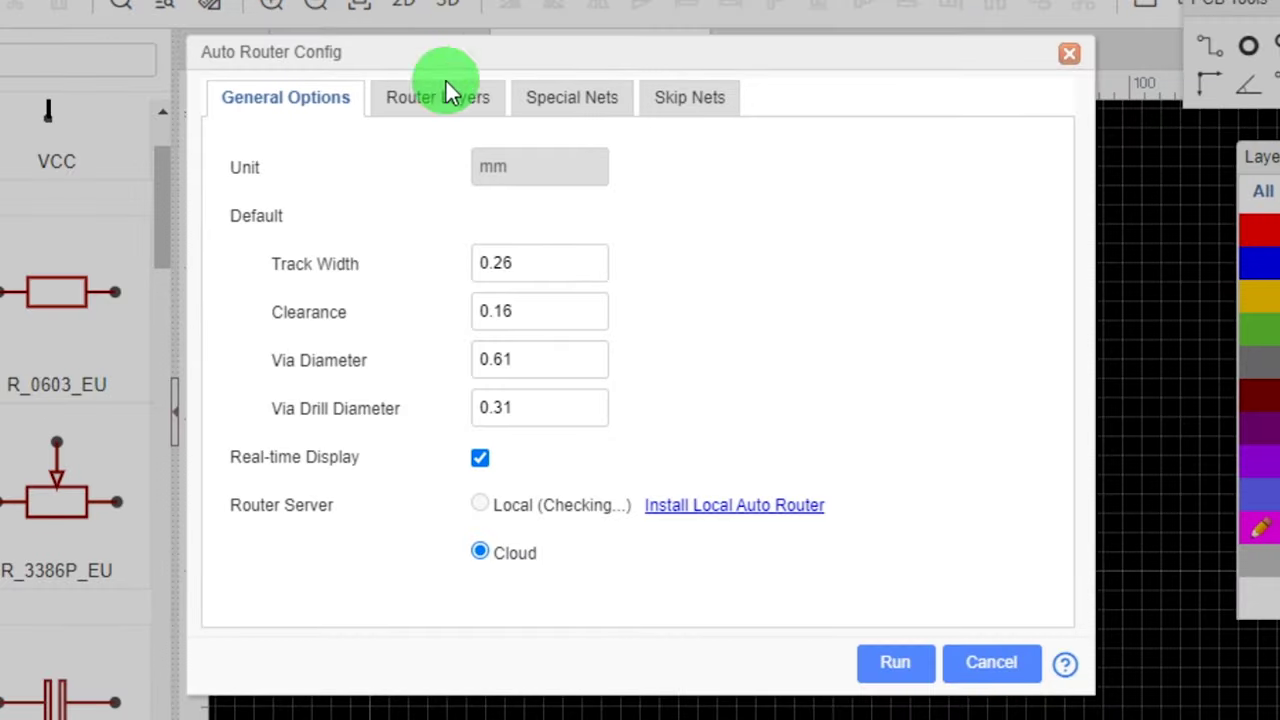
click(392, 218)
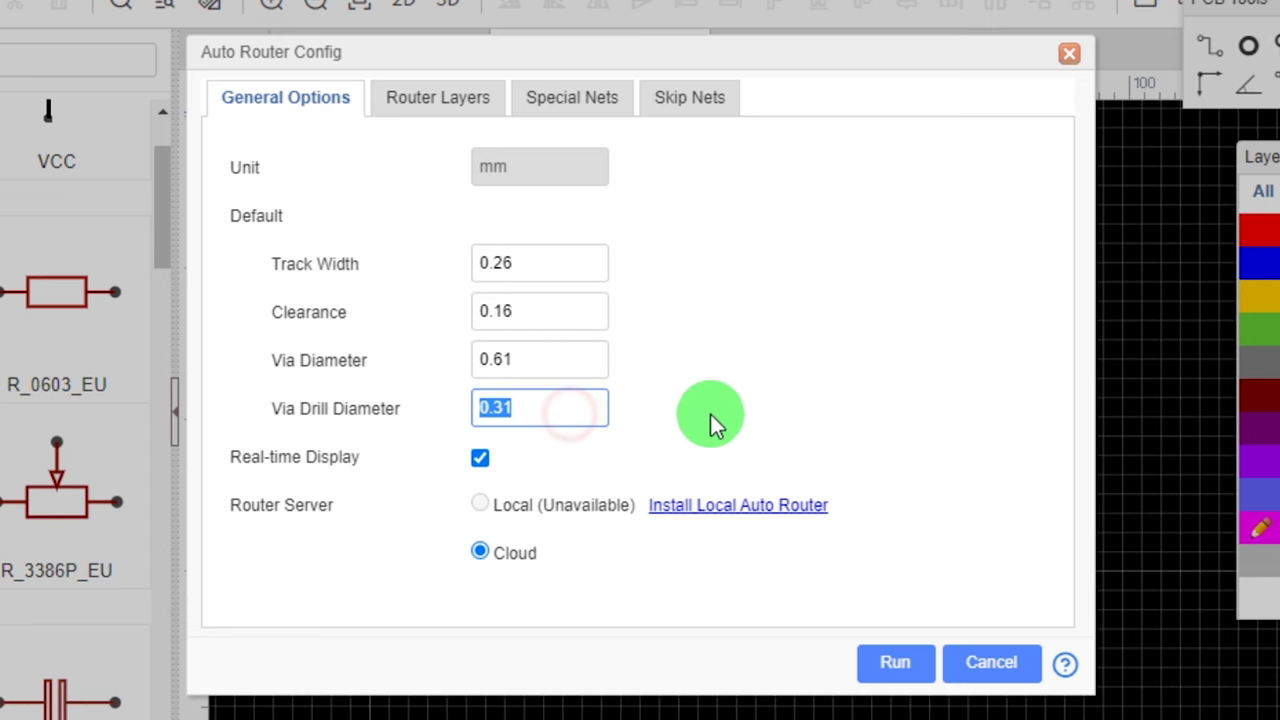
click(733, 507)
scroll(643, 357, down, 20)
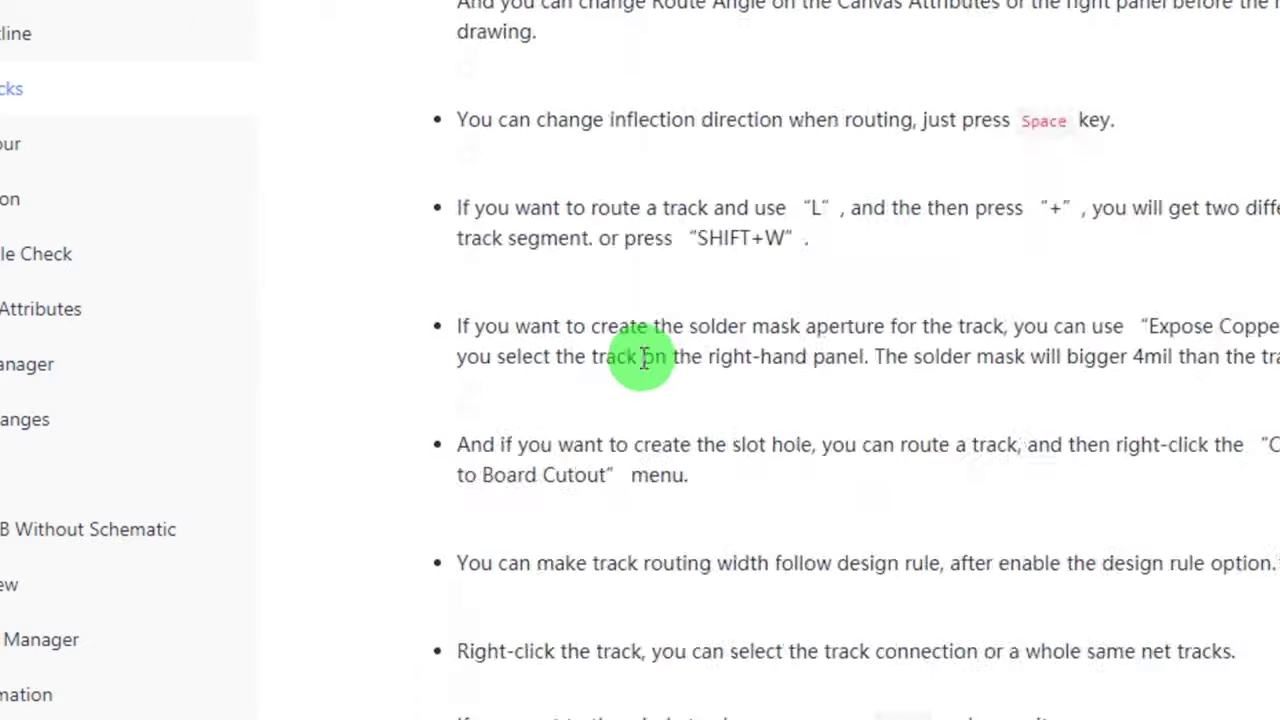
scroll(645, 487, down, 15)
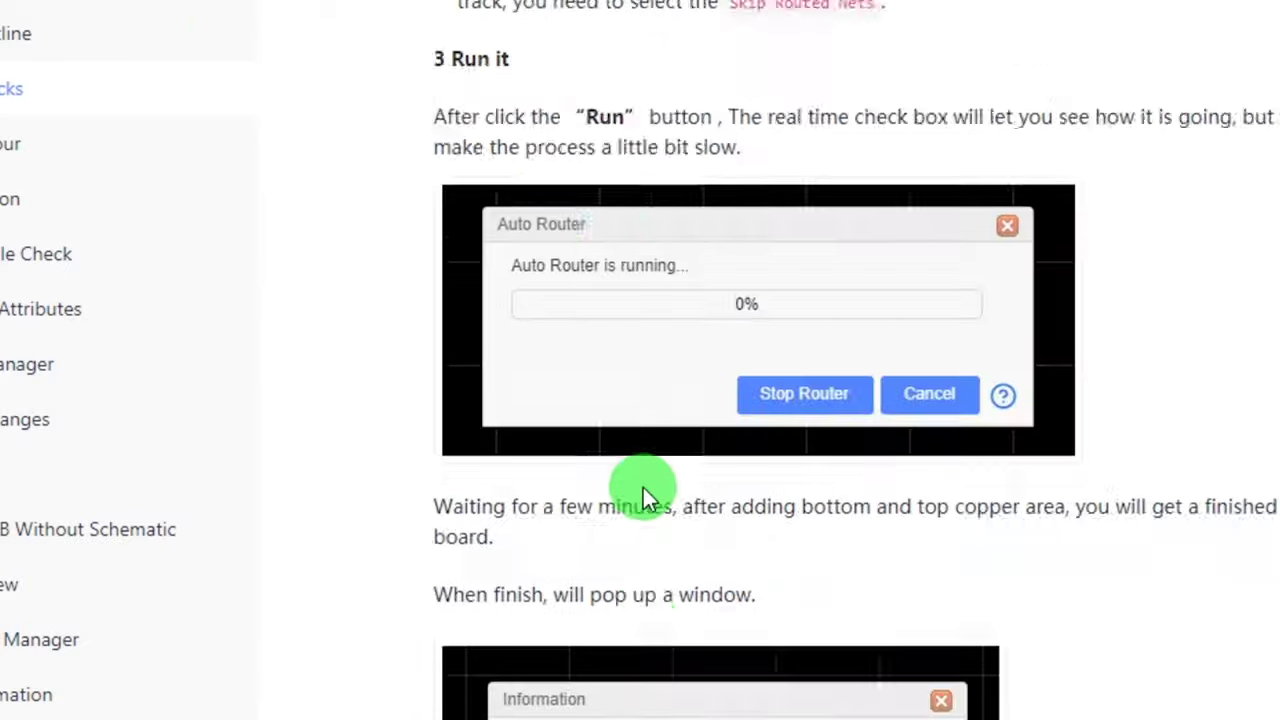
Step: Switch to File Explorer, open the EasyEDA-Router-v0.8.11 folder in Downloads and launch win64.bat to start the local router
right_click(651, 206)
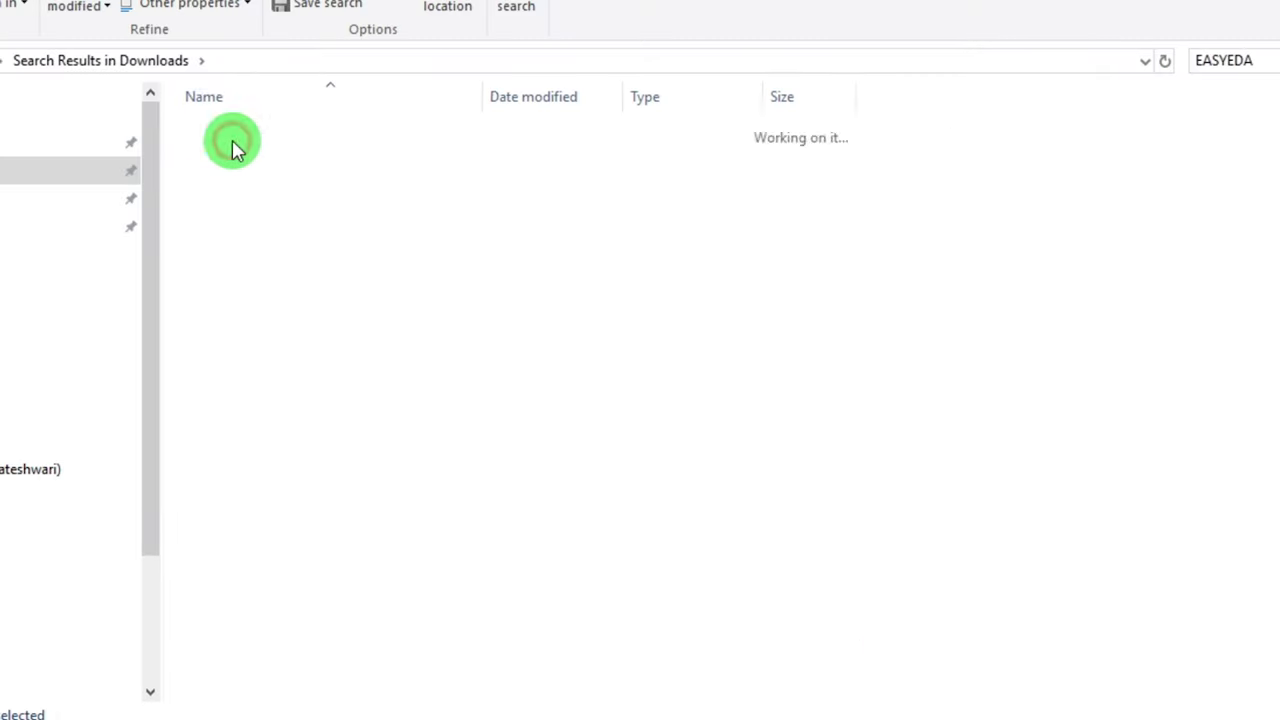
double_click(277, 149)
click(270, 403)
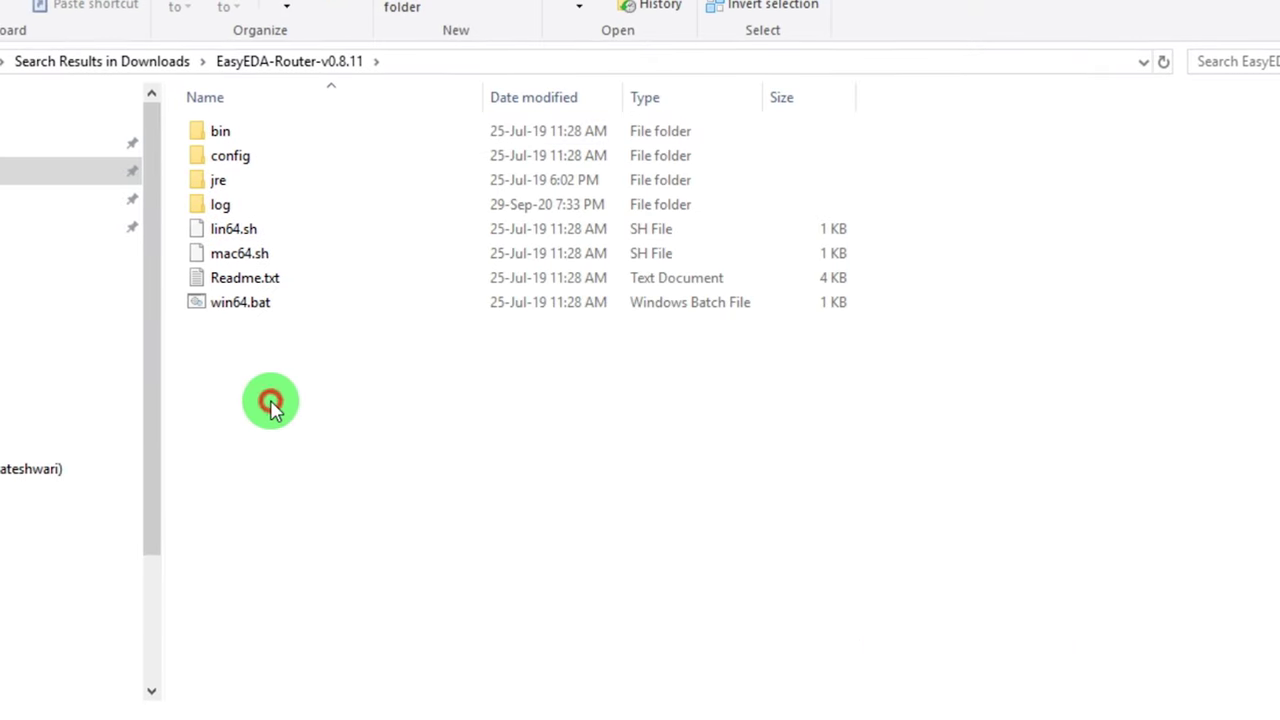
click(258, 312)
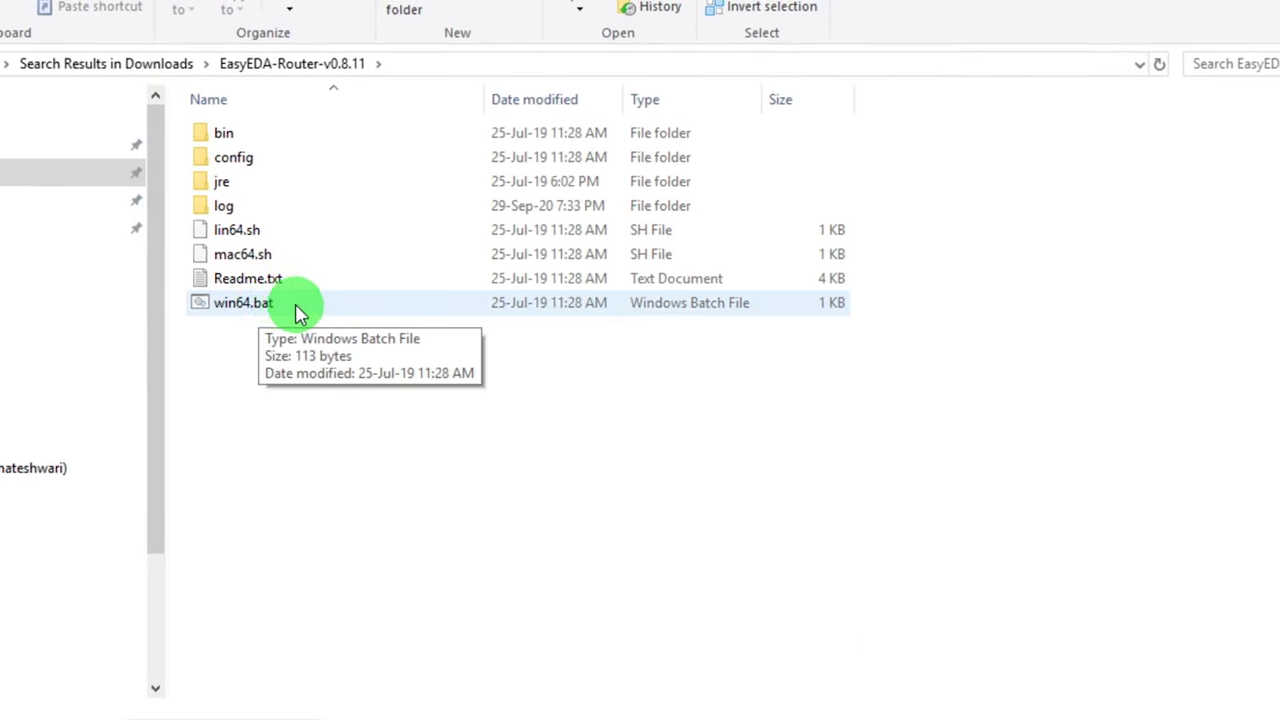
double_click(265, 312)
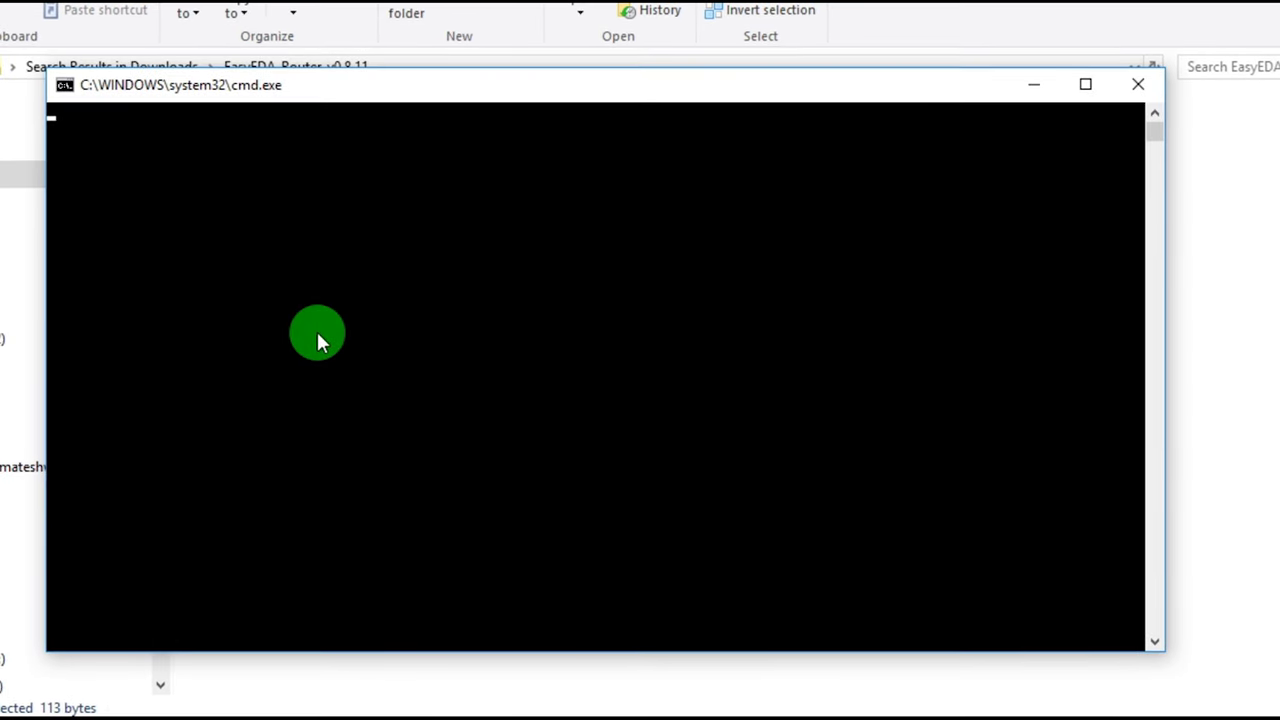
click(317, 331)
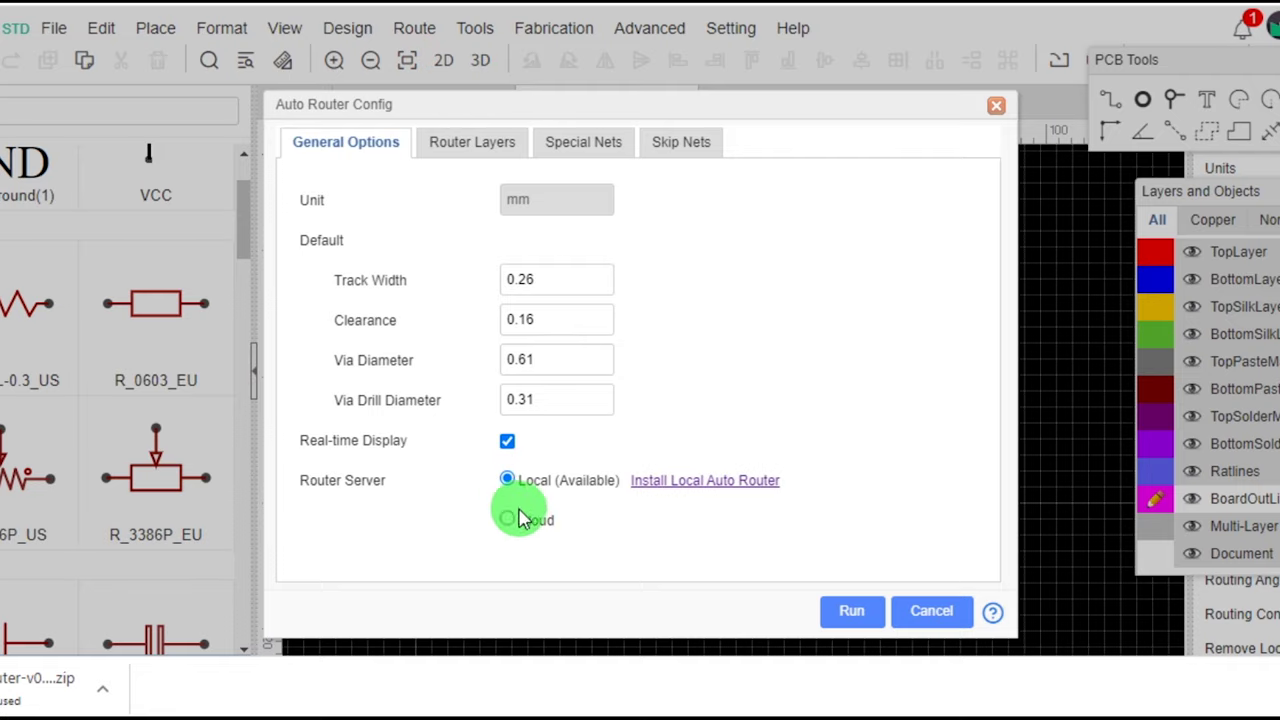
Step: Autoroute the board on the local router server with 0.26 mm track width and 0.16 mm clearance, and inspect the routed tracks
click(852, 613)
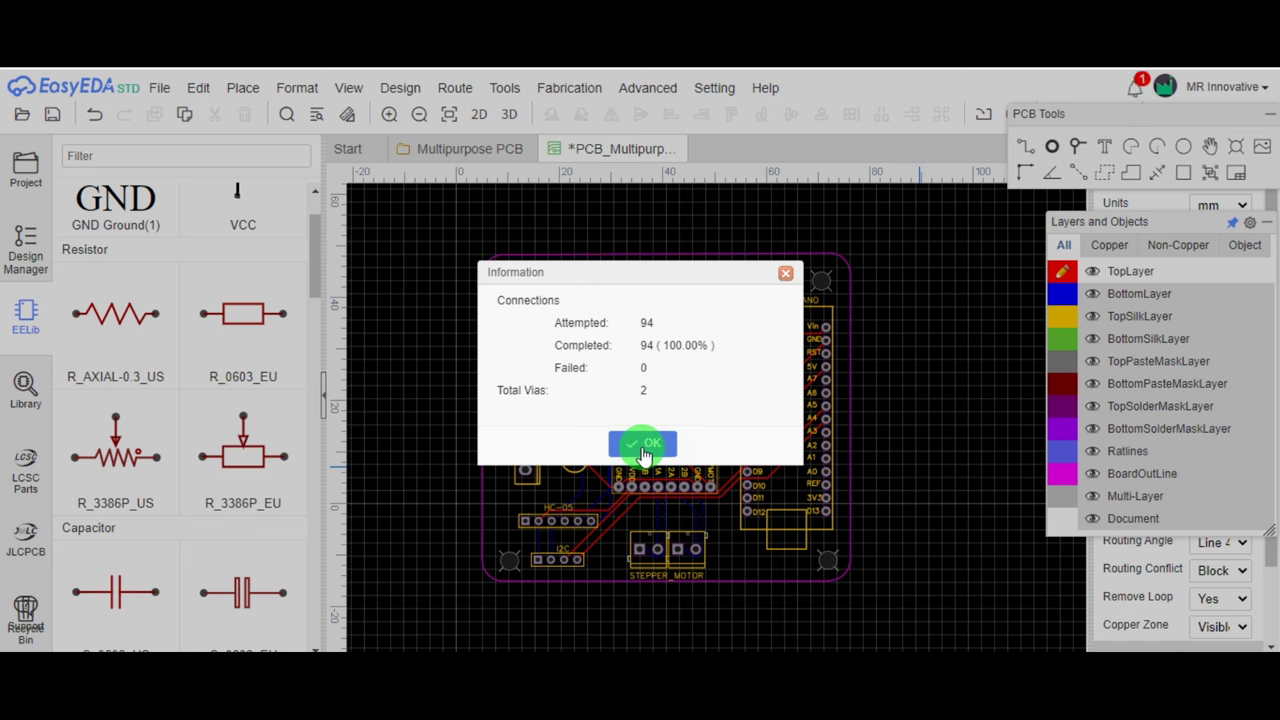
click(642, 447)
scroll(672, 440, up, 2)
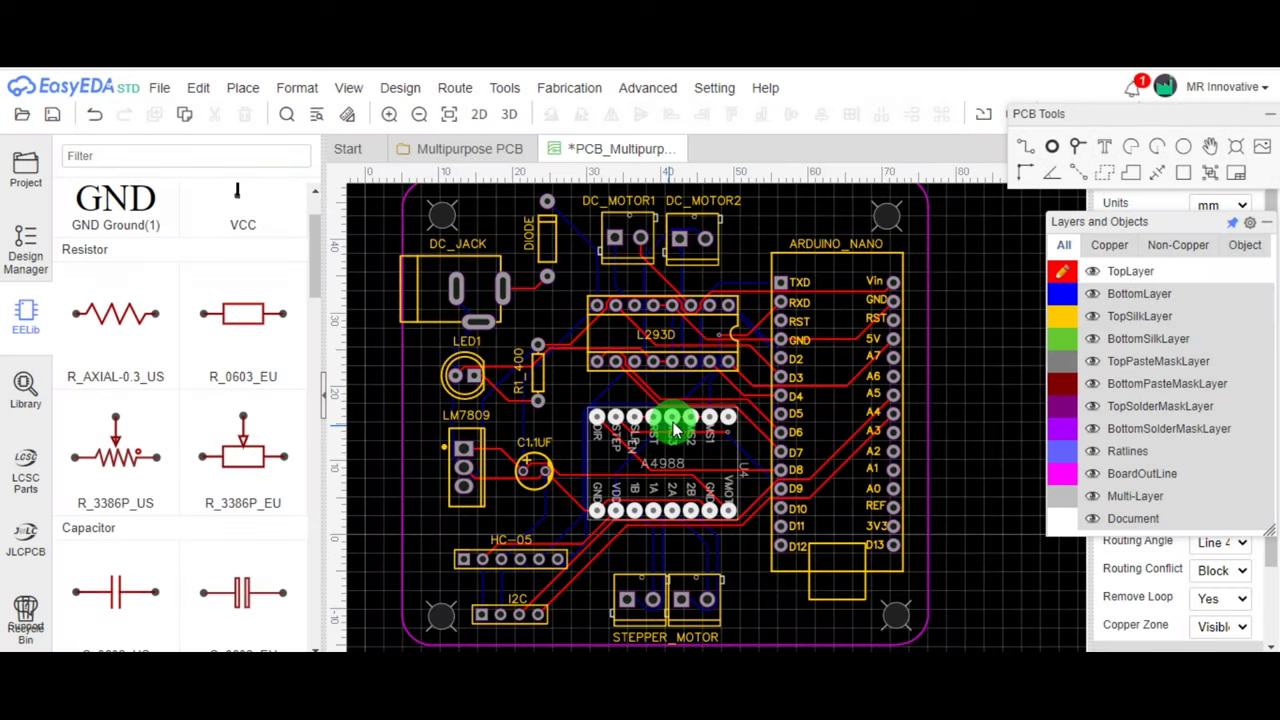
scroll(668, 428, up, 2)
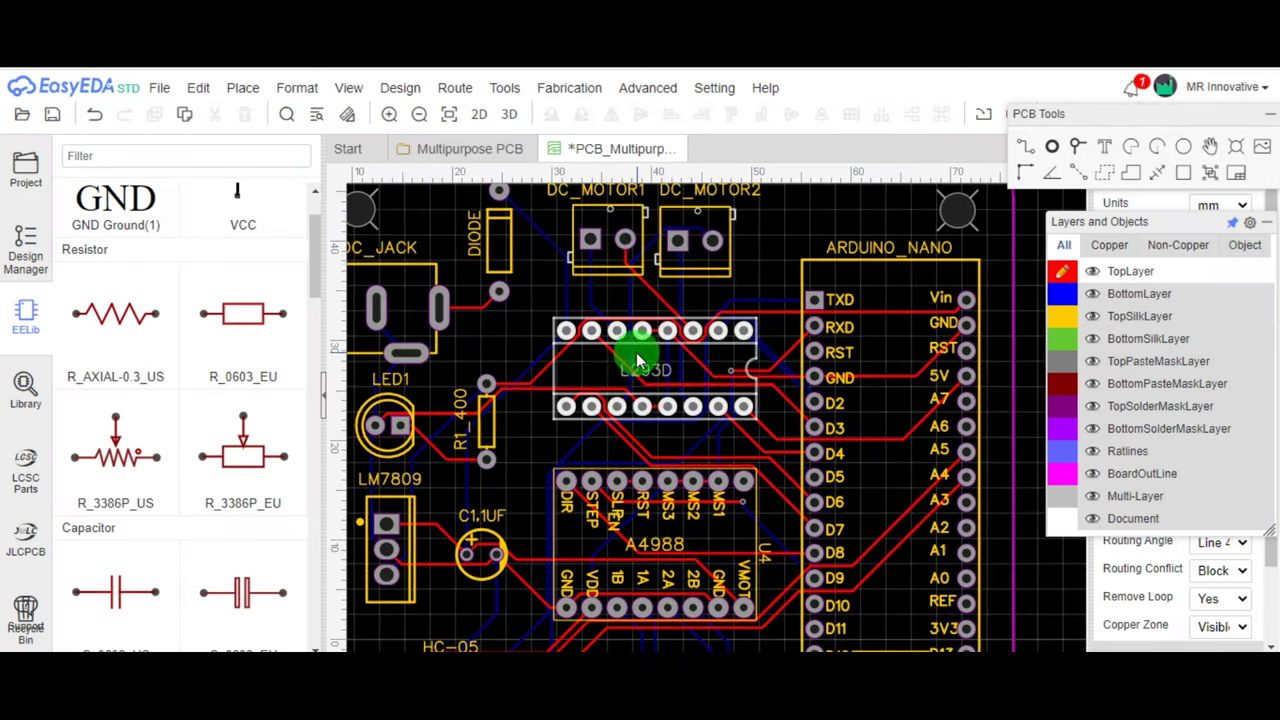
right_drag(652, 395, 676, 355)
right_drag(712, 414, 700, 308)
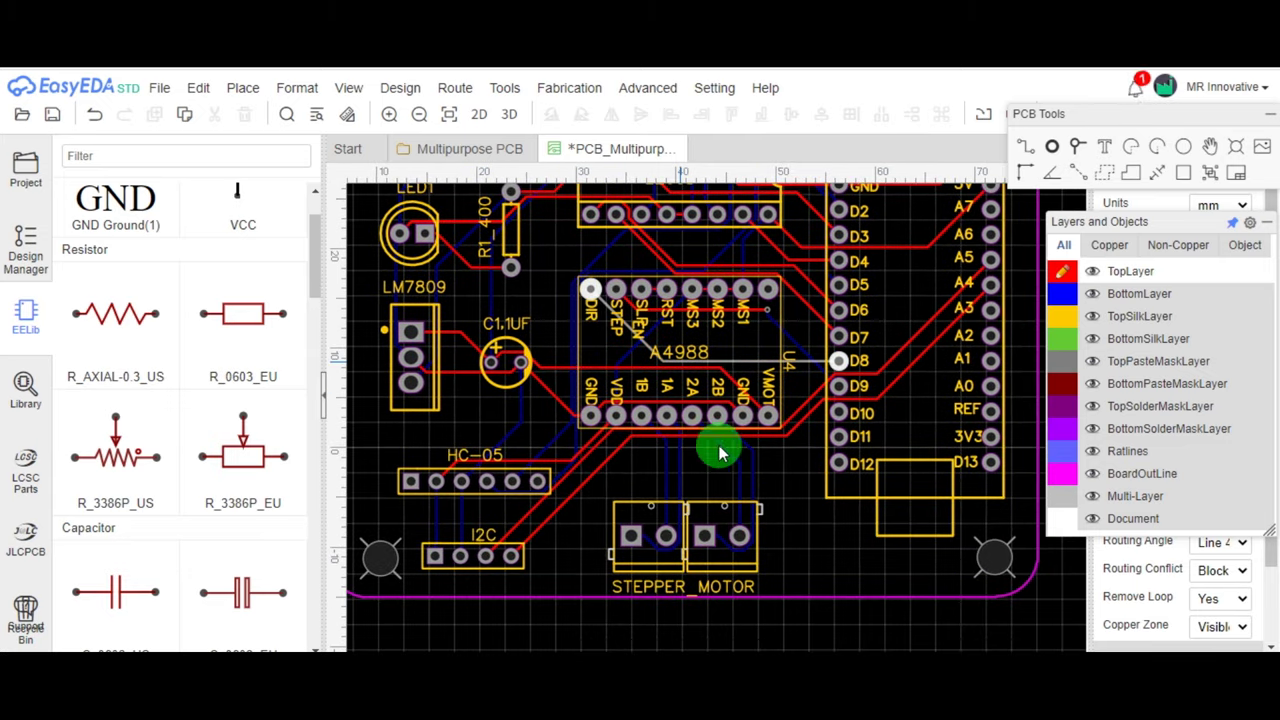
scroll(728, 468, down, 2)
scroll(760, 470, down, 2)
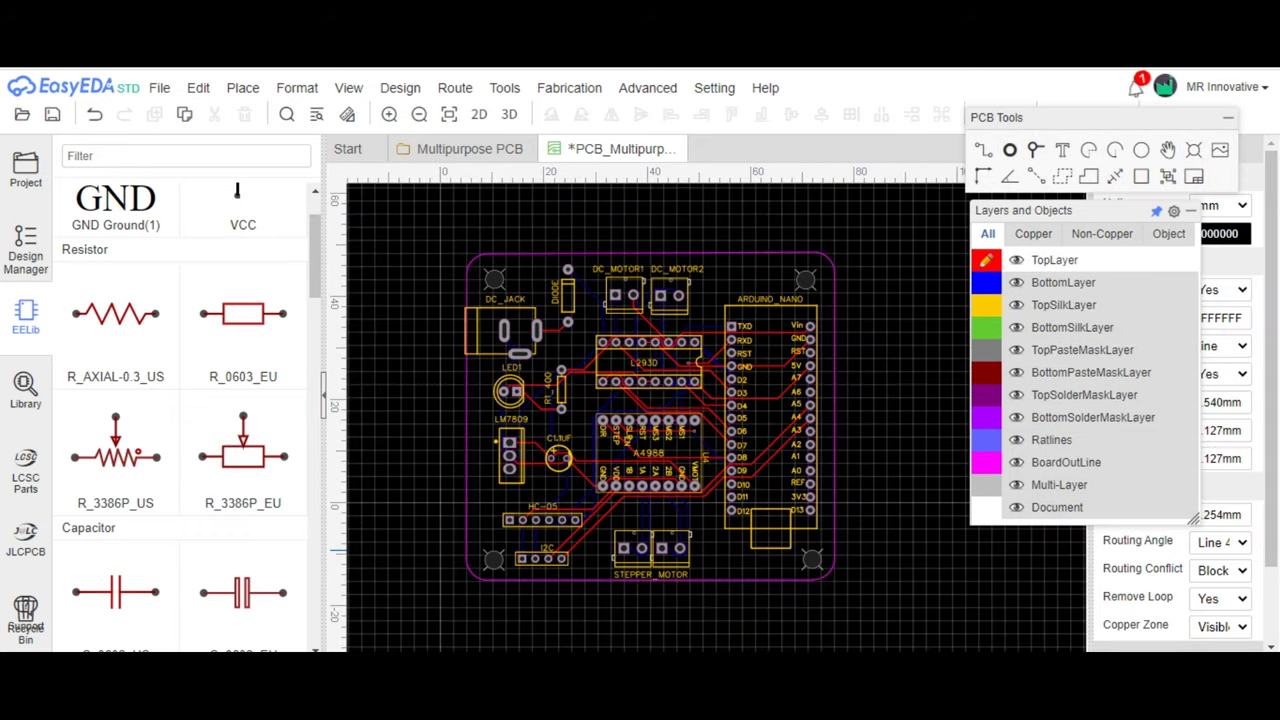
Step: Draw a copper area on TopLayer, assigned to the GND net, enclosing the whole board outline
click(988, 265)
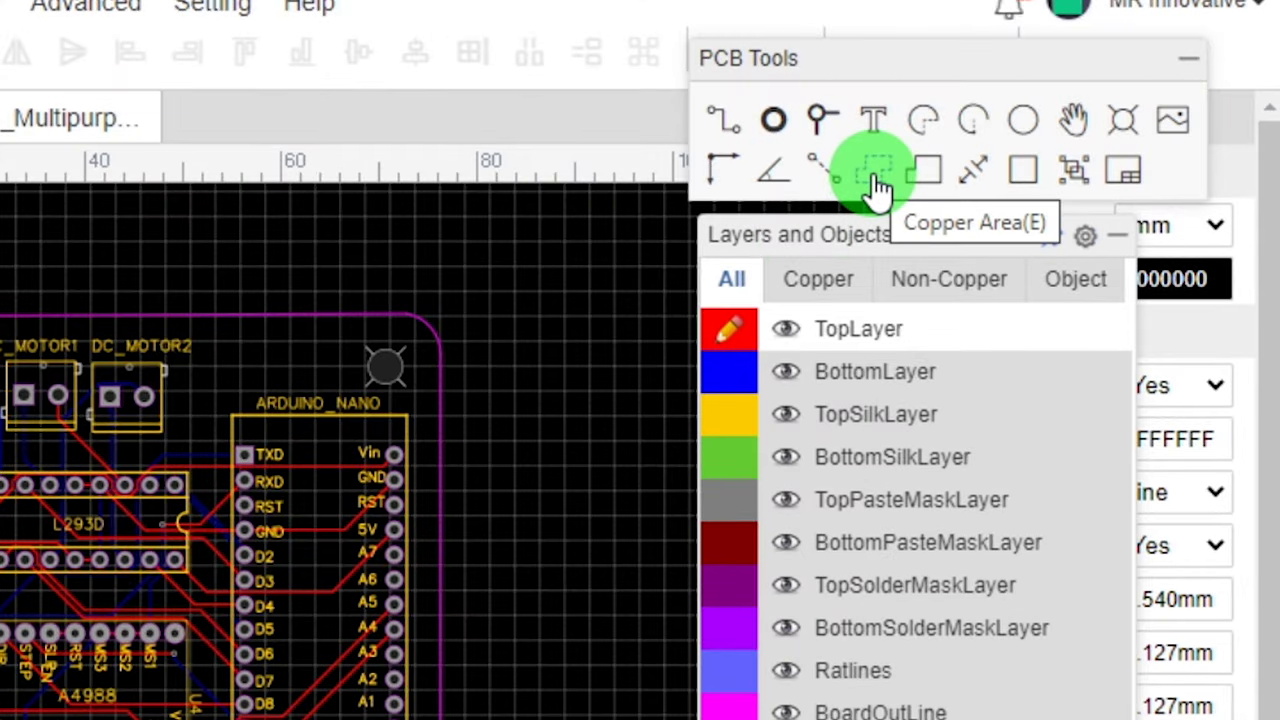
click(876, 188)
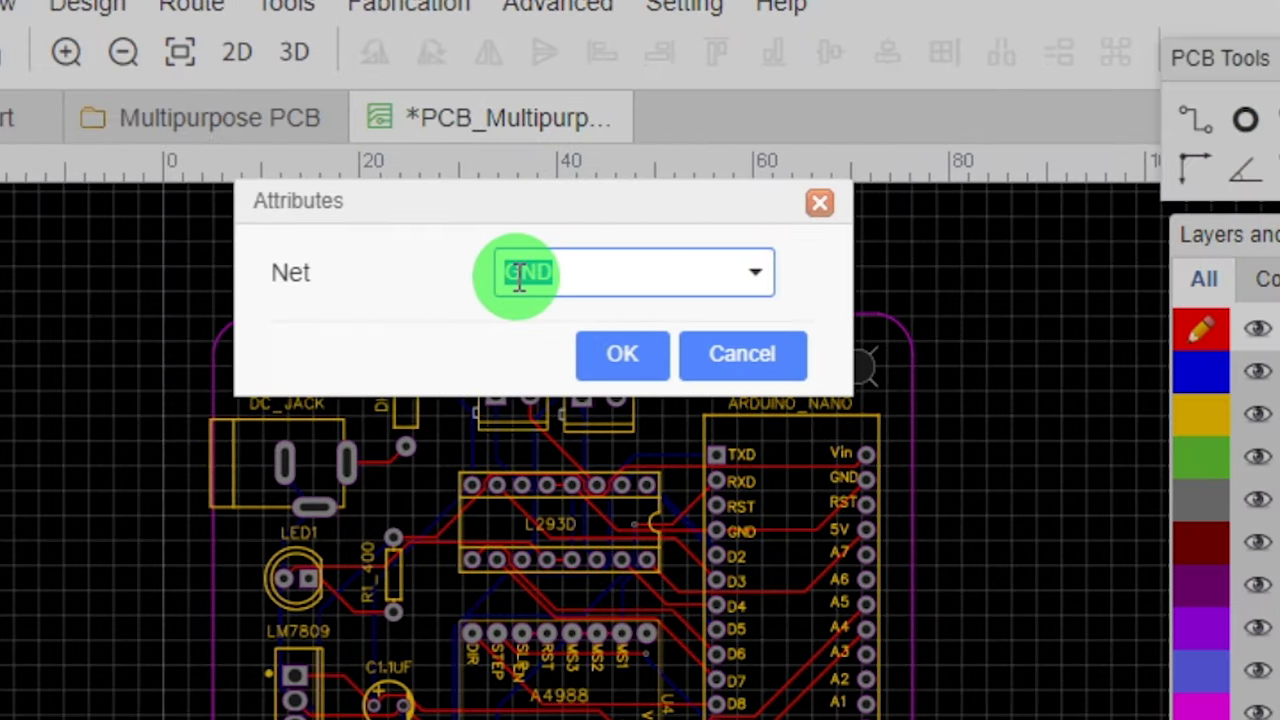
click(620, 355)
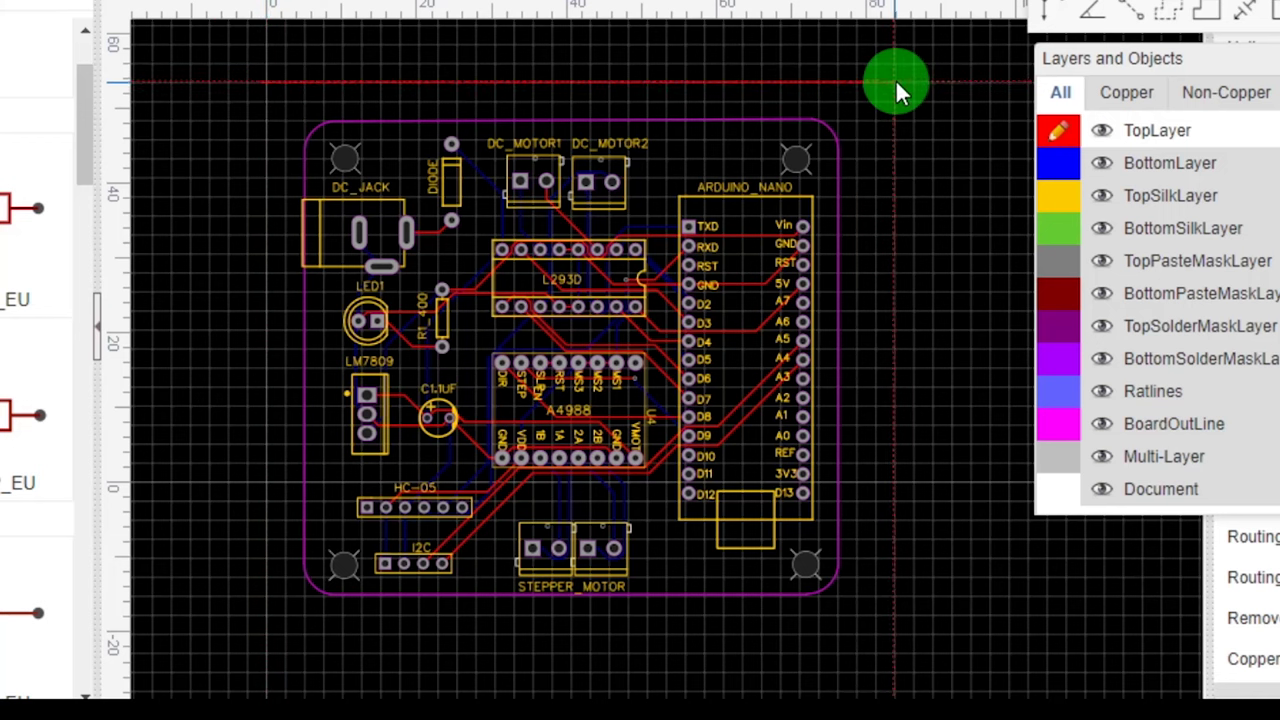
click(895, 80)
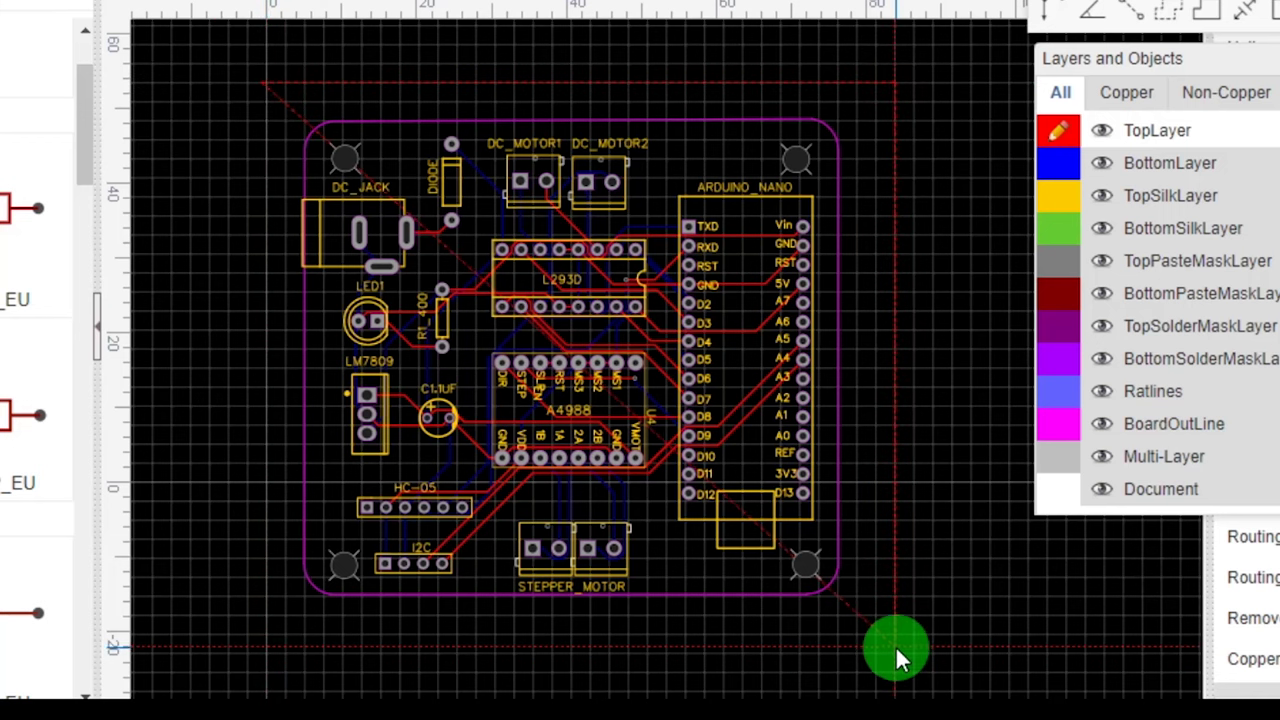
click(240, 634)
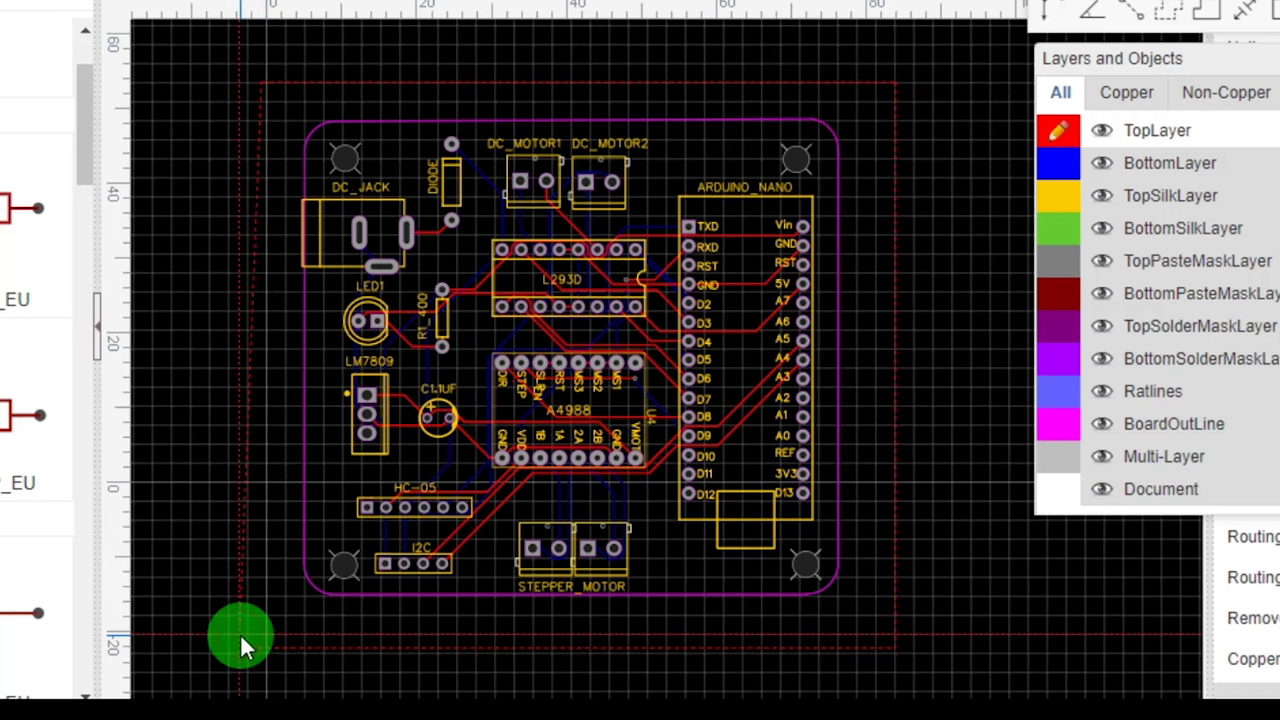
right_click(232, 560)
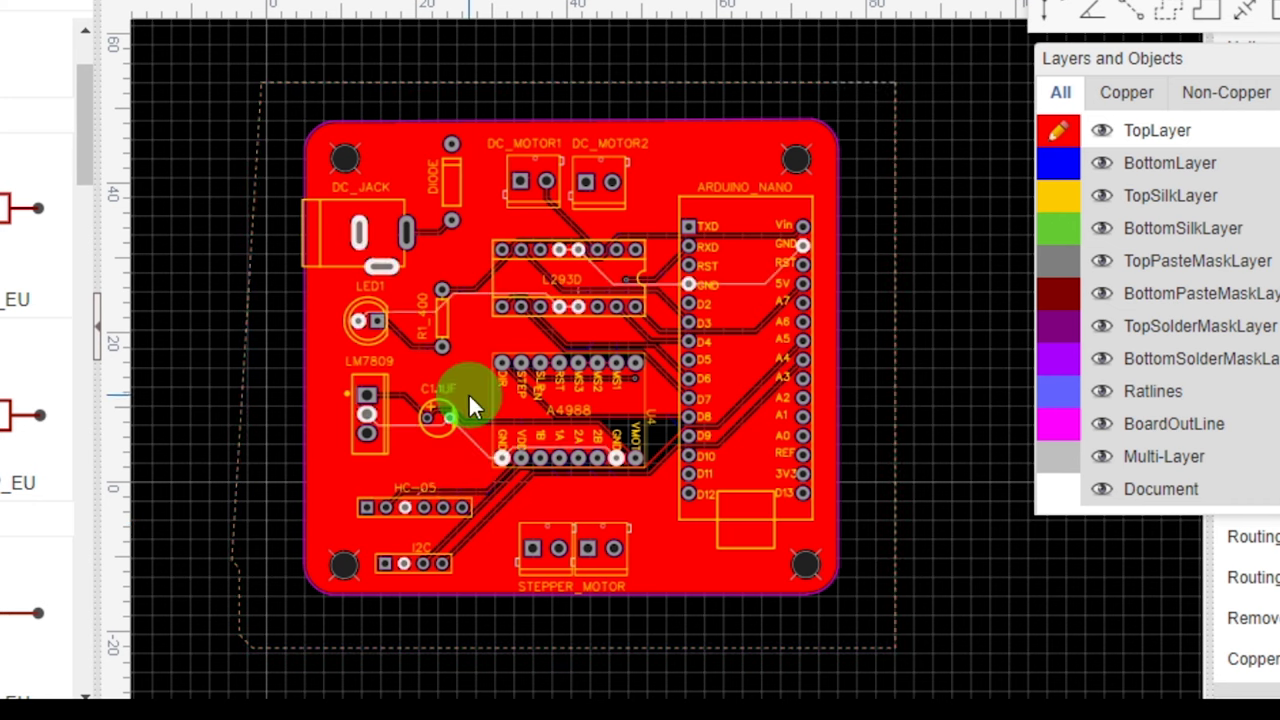
Step: Draw a second copper area around the whole board outline on BottomLayer, and return to TopLayer as the active layer
click(1064, 168)
click(243, 77)
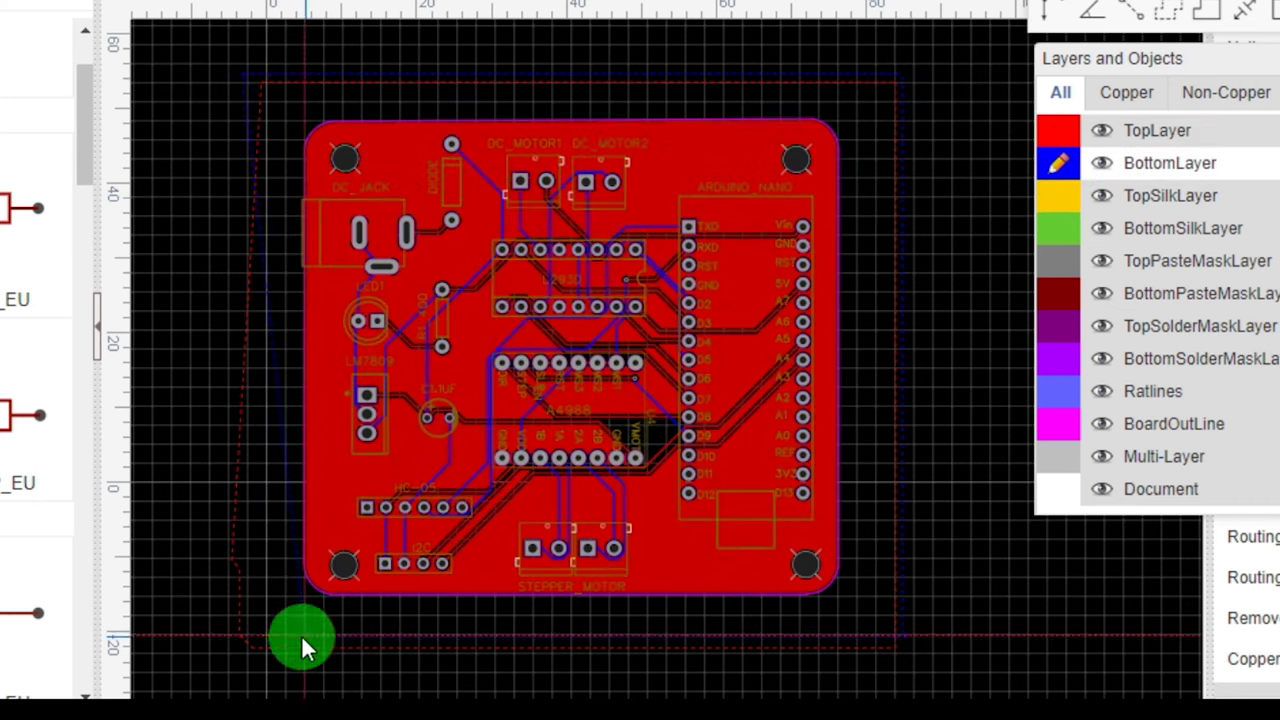
click(267, 627)
right_click(267, 627)
key(t)
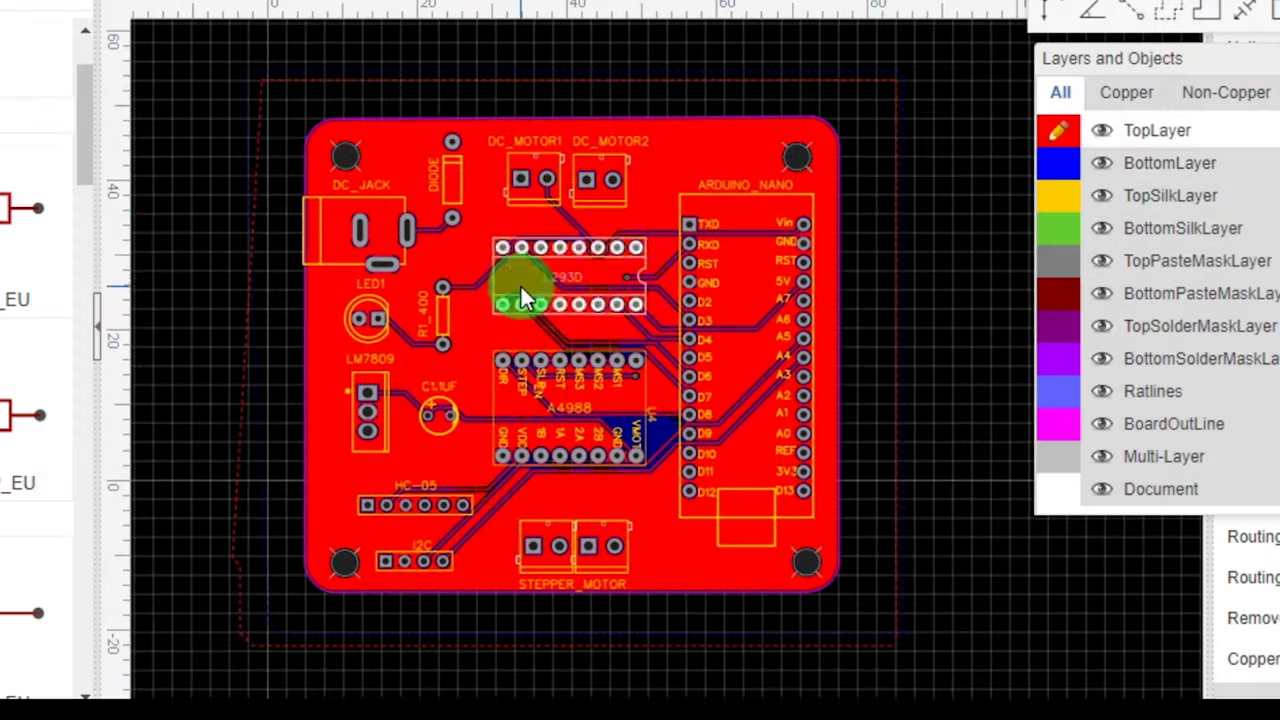
click(1063, 170)
click(1045, 140)
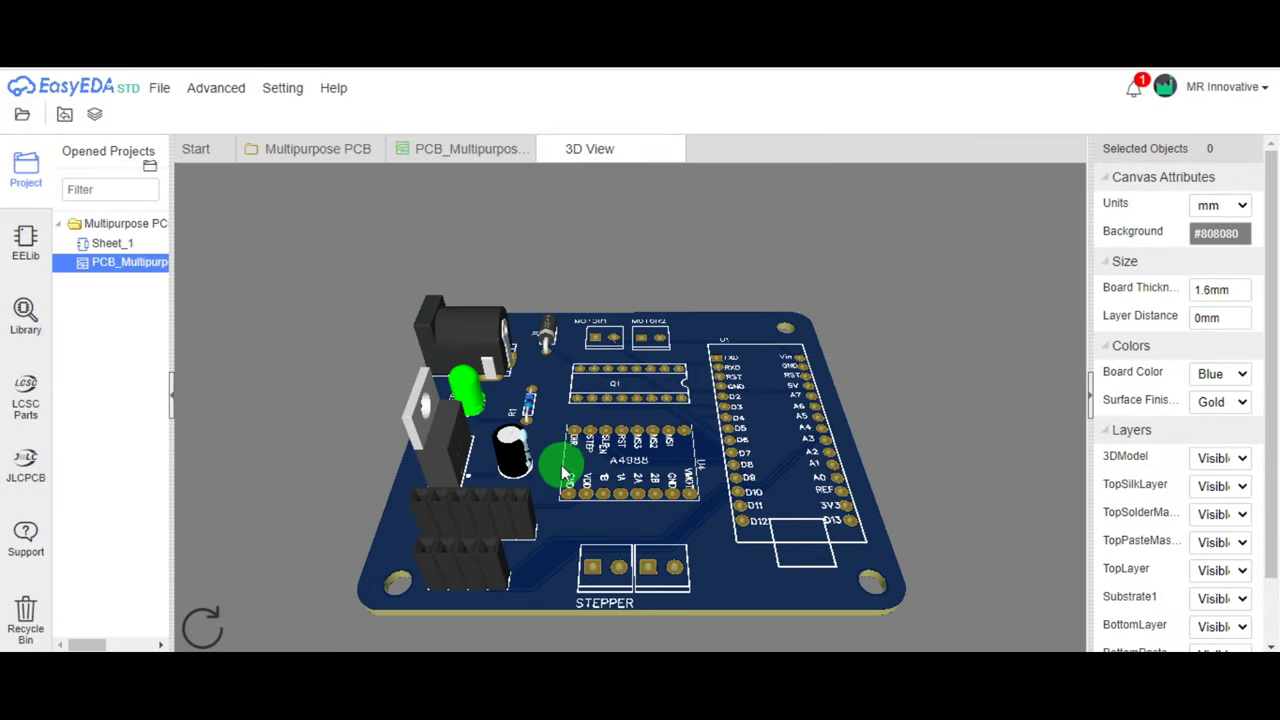
Step: Examine the finished board in the 3D view by turning the model
drag(561, 465, 606, 503)
drag(218, 636, 1006, 469)
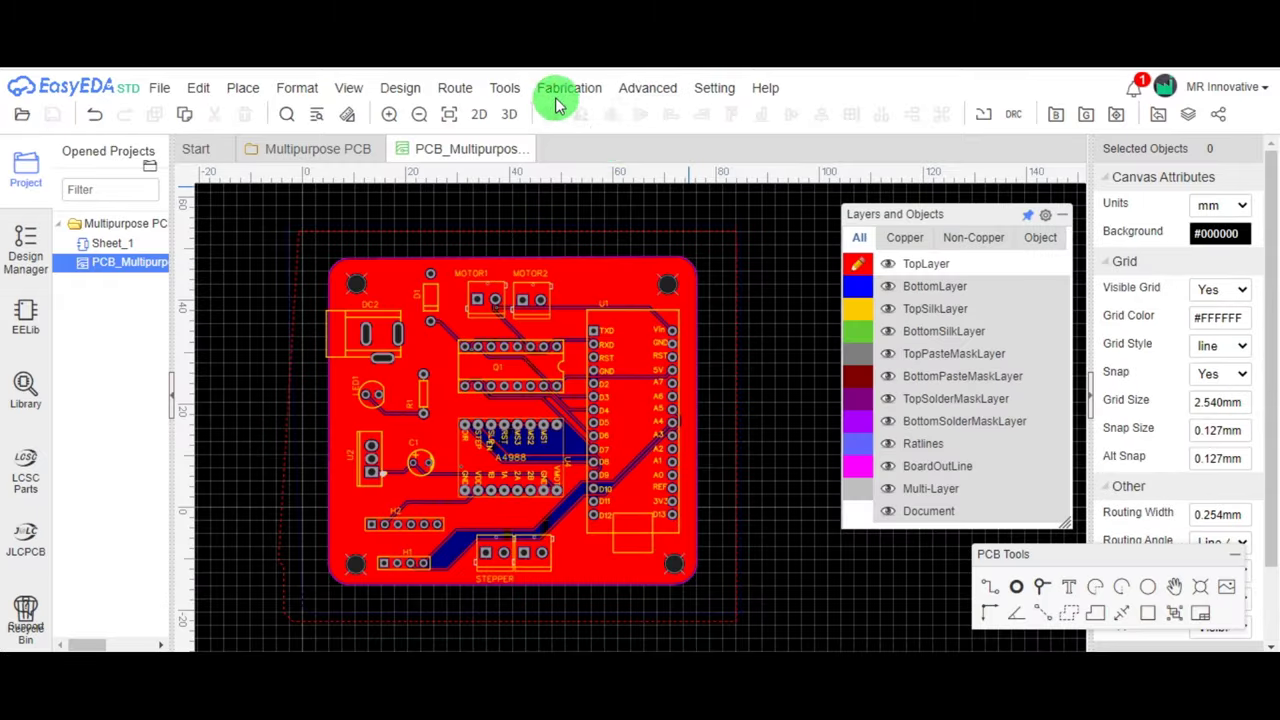
Step: Open the Gerber fabrication output with a DRC check first, and send the board to JLCPCB for ordering
click(560, 100)
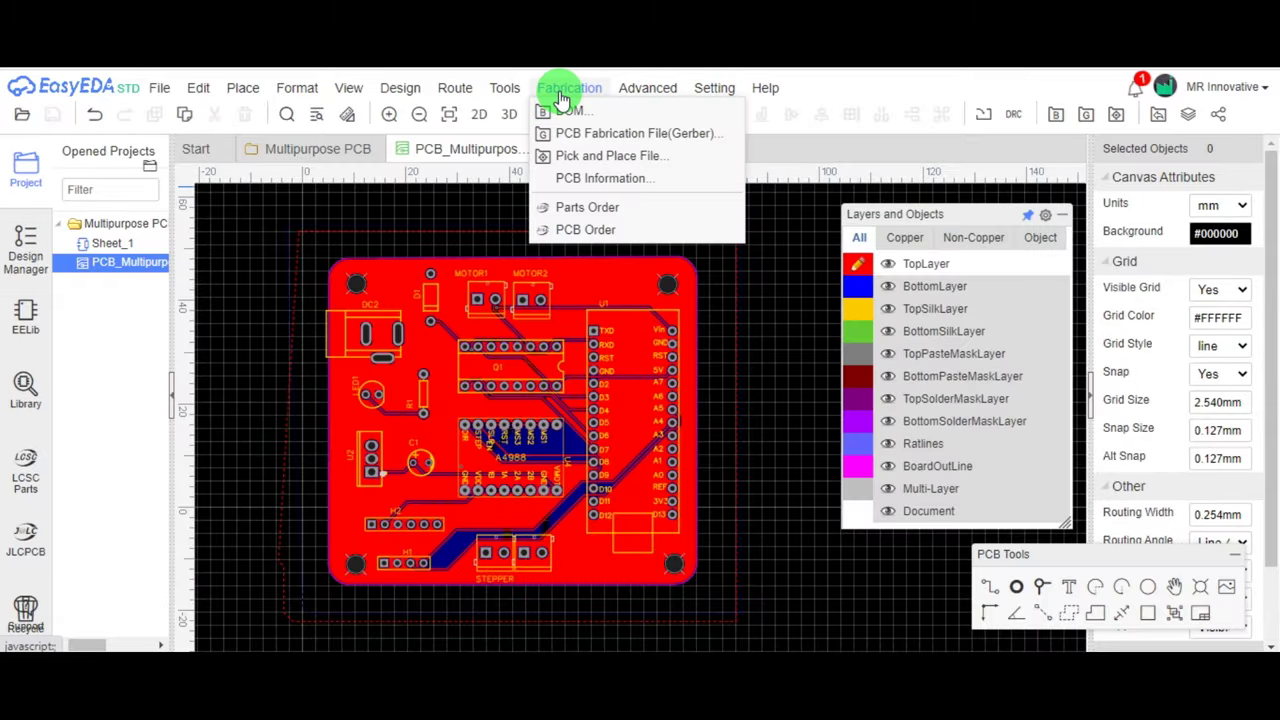
click(631, 136)
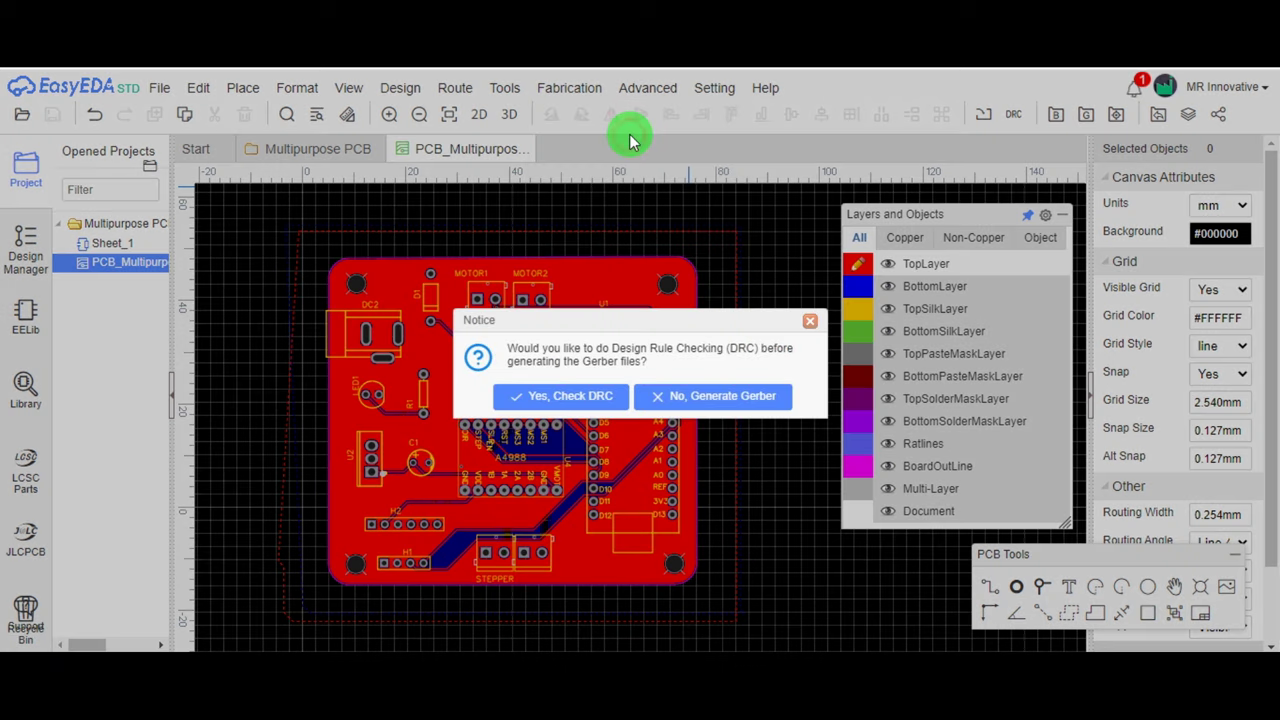
click(595, 397)
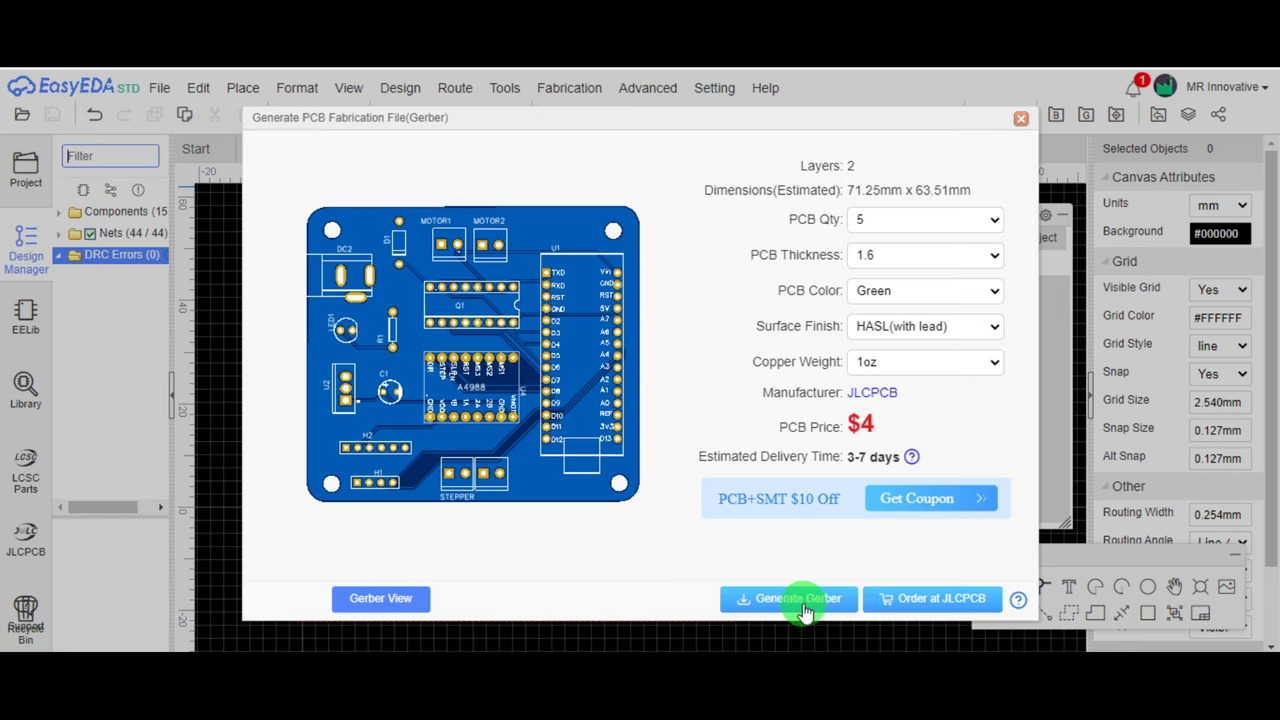
click(940, 601)
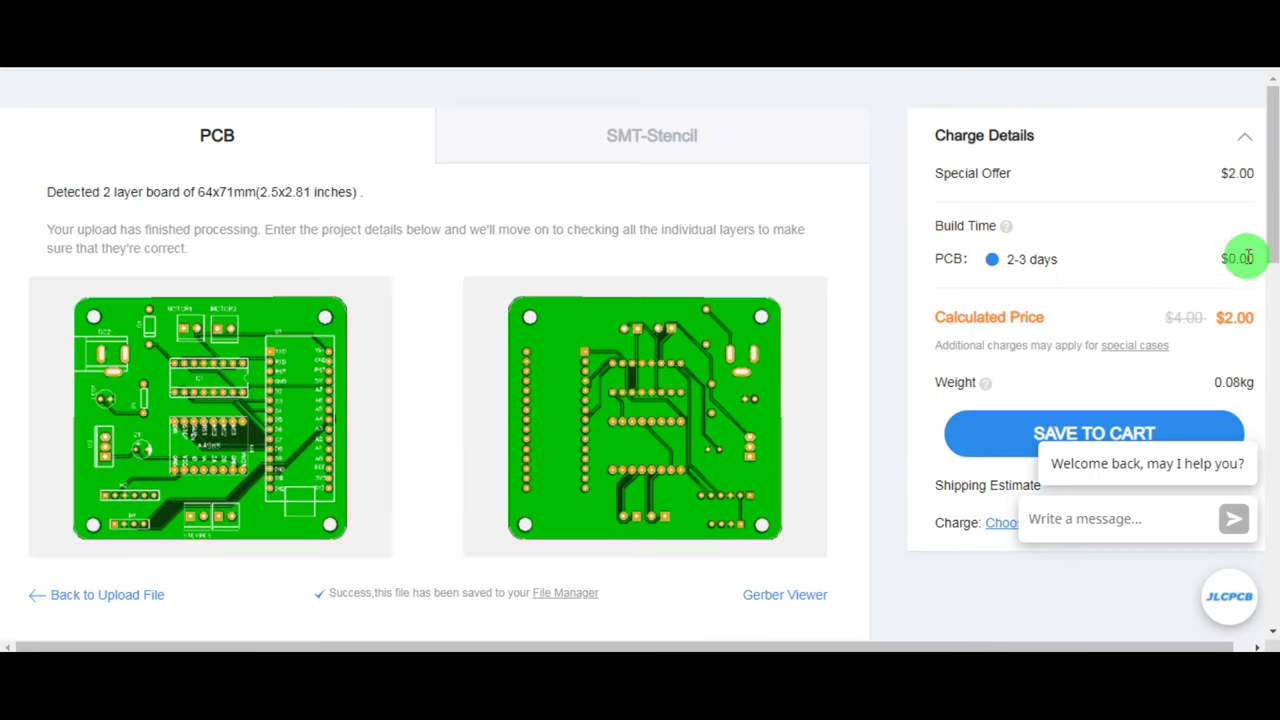
Step: Set the PCB quantity to 5 in the JLCPCB order options
drag(1273, 226, 394, 380)
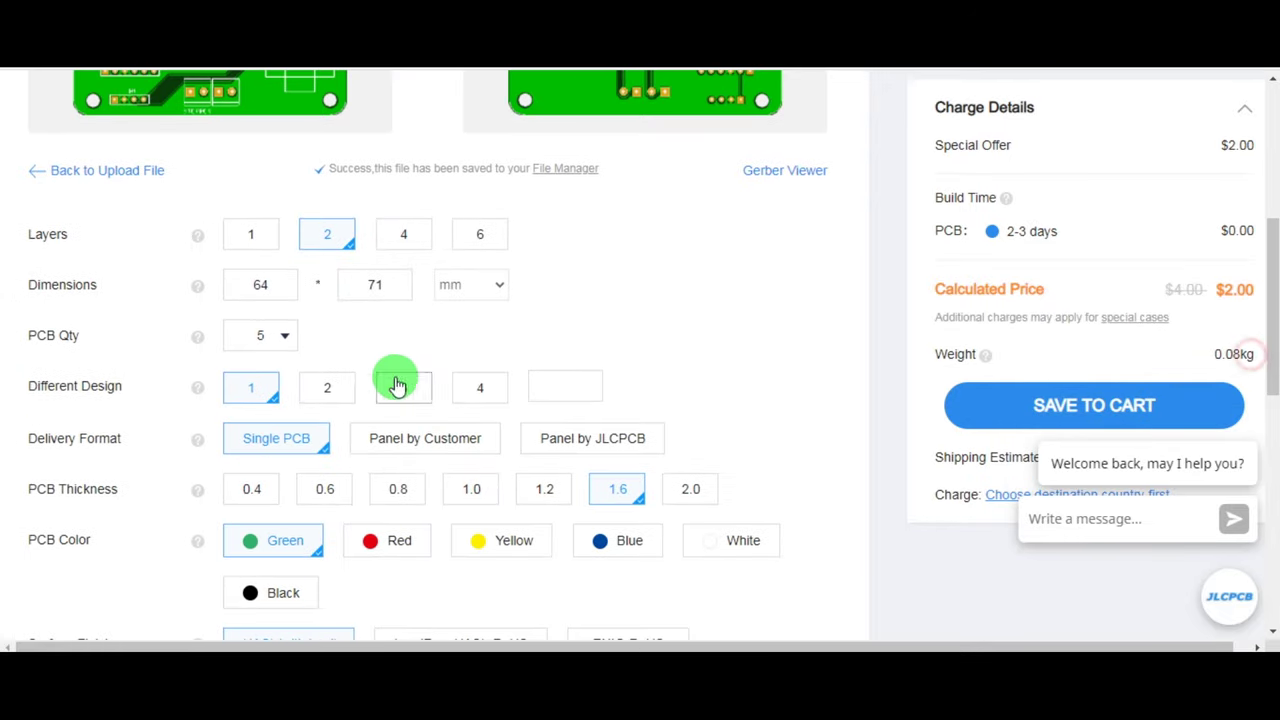
click(292, 339)
click(277, 385)
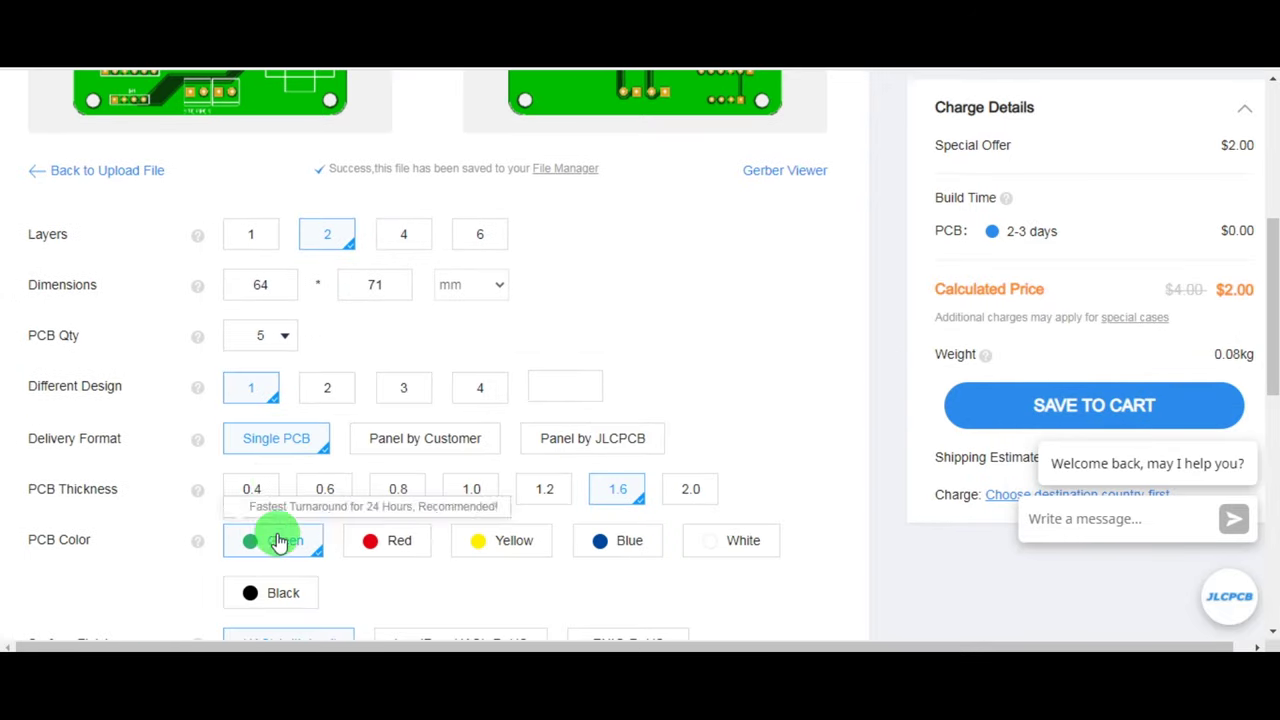
Step: Choose green as the PCB color and save the board order to the cart
scroll(362, 553, down, 1)
click(398, 448)
click(280, 448)
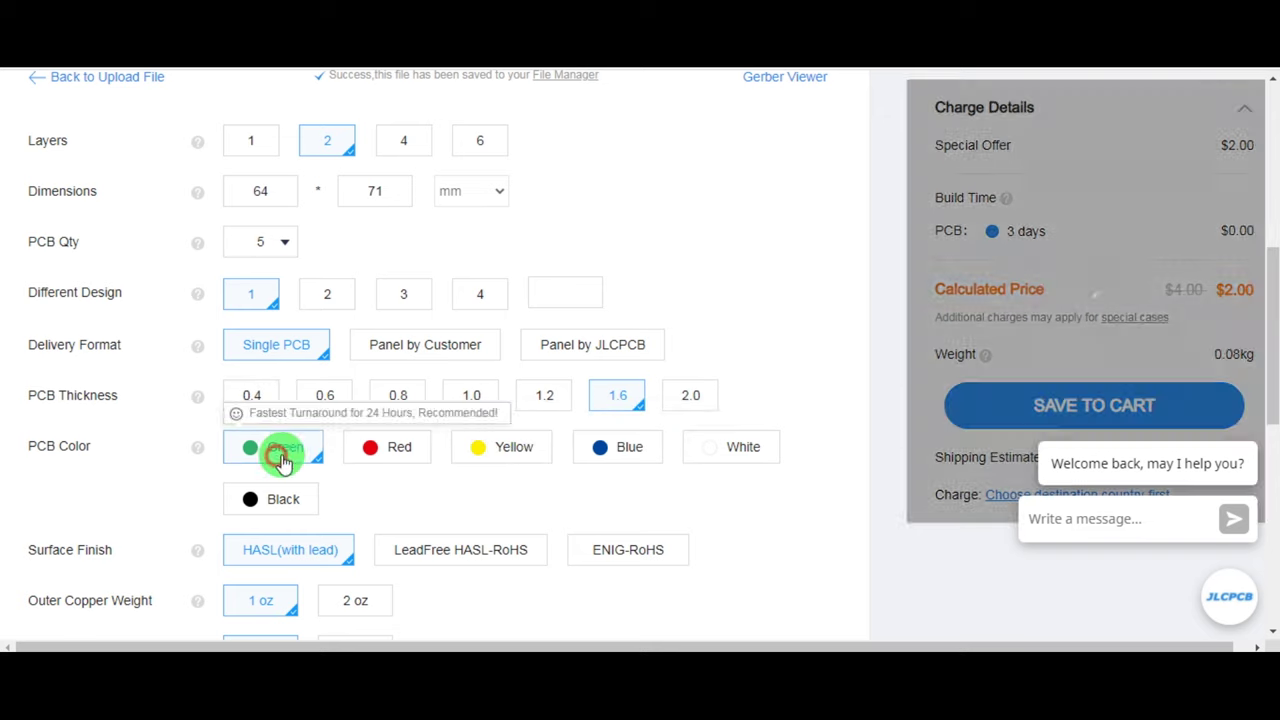
click(1068, 403)
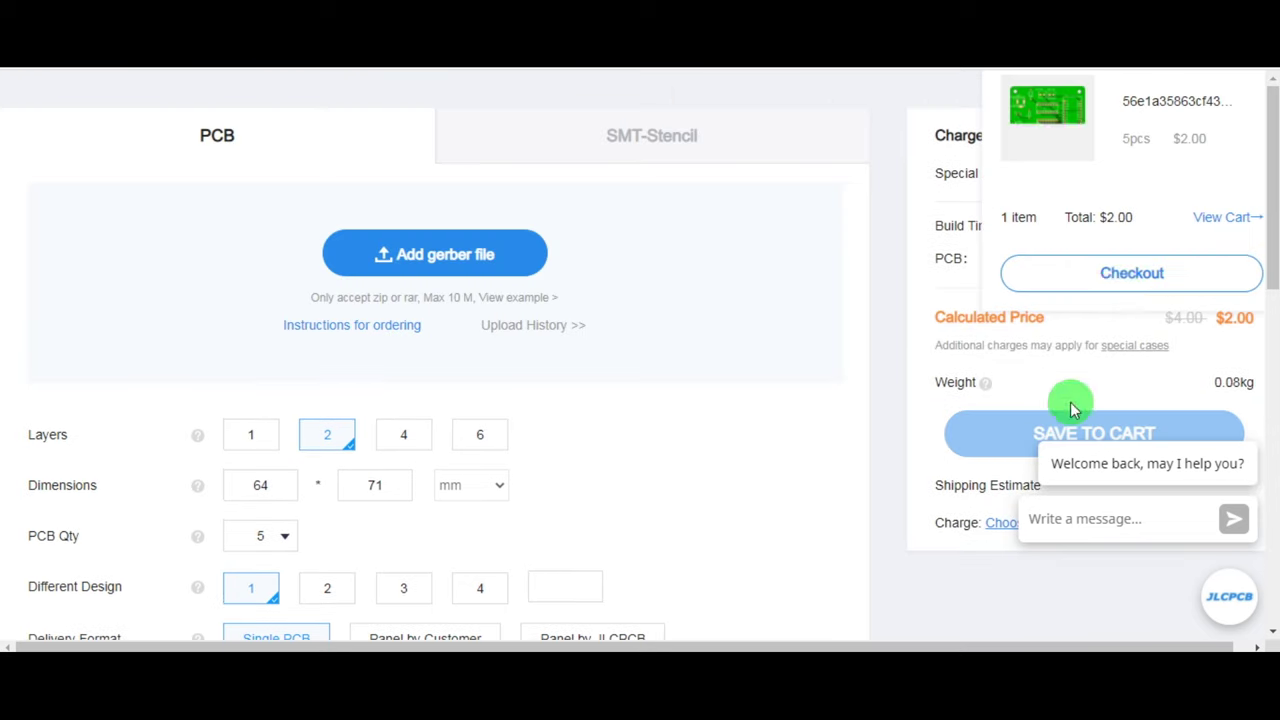
Step: Check out the cart and confirm the default shipping address, with billing the same as shipping, to reach the shipping method choices
click(1132, 273)
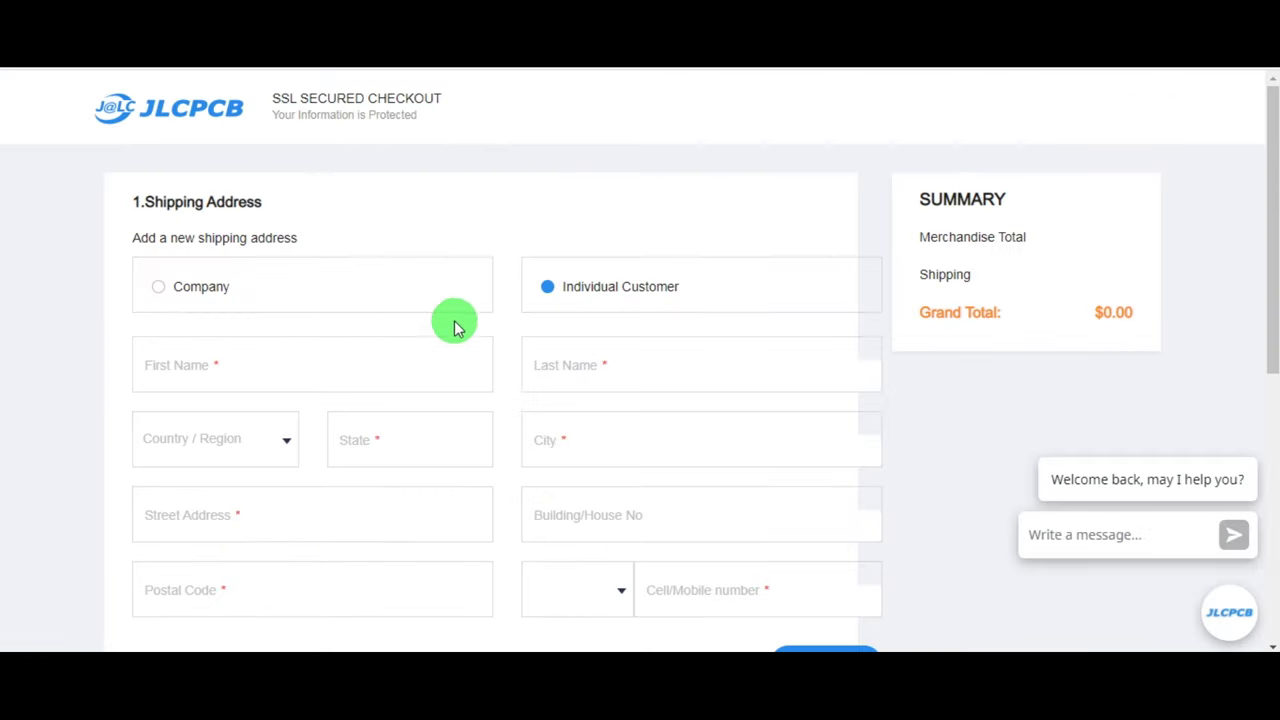
click(319, 378)
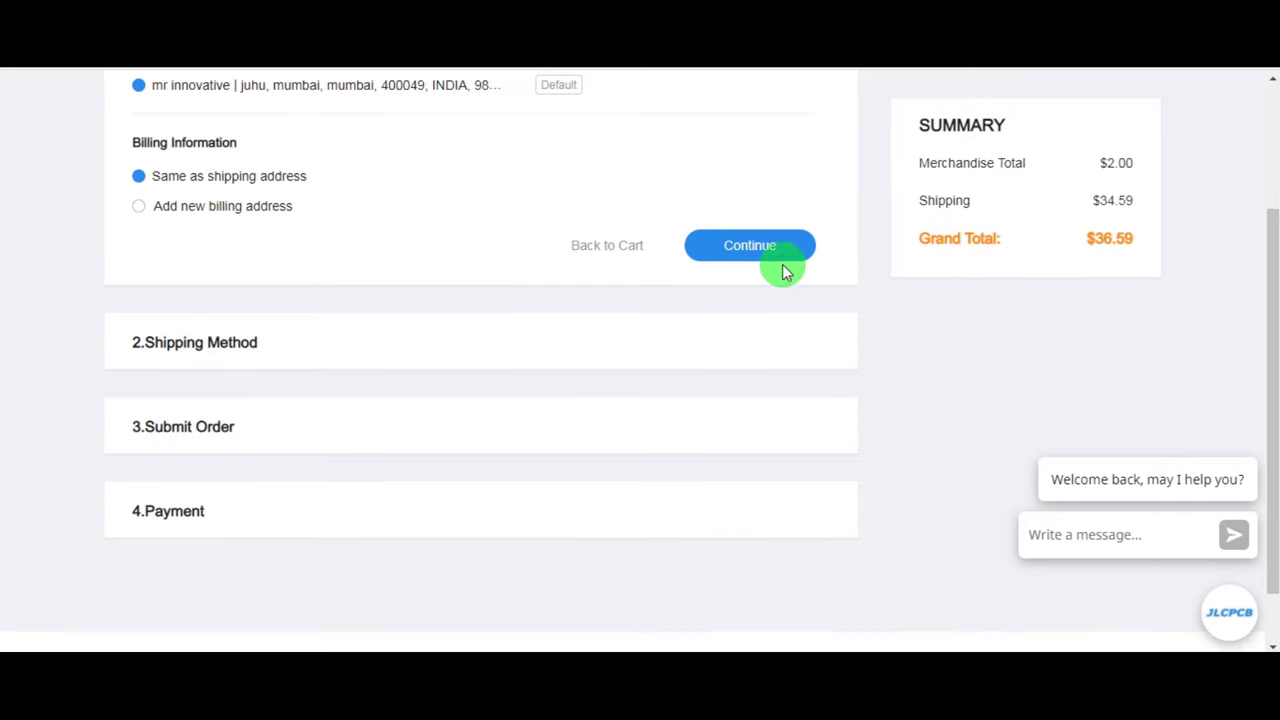
click(783, 256)
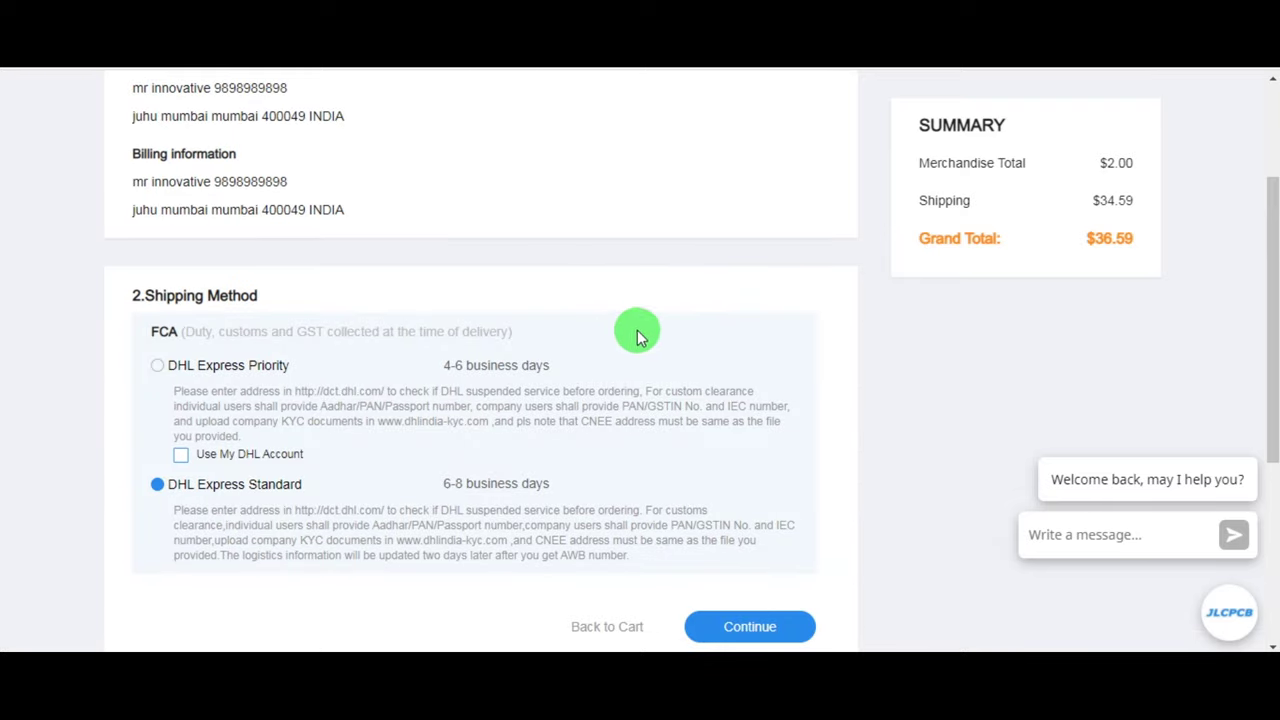
scroll(600, 337, down, 1)
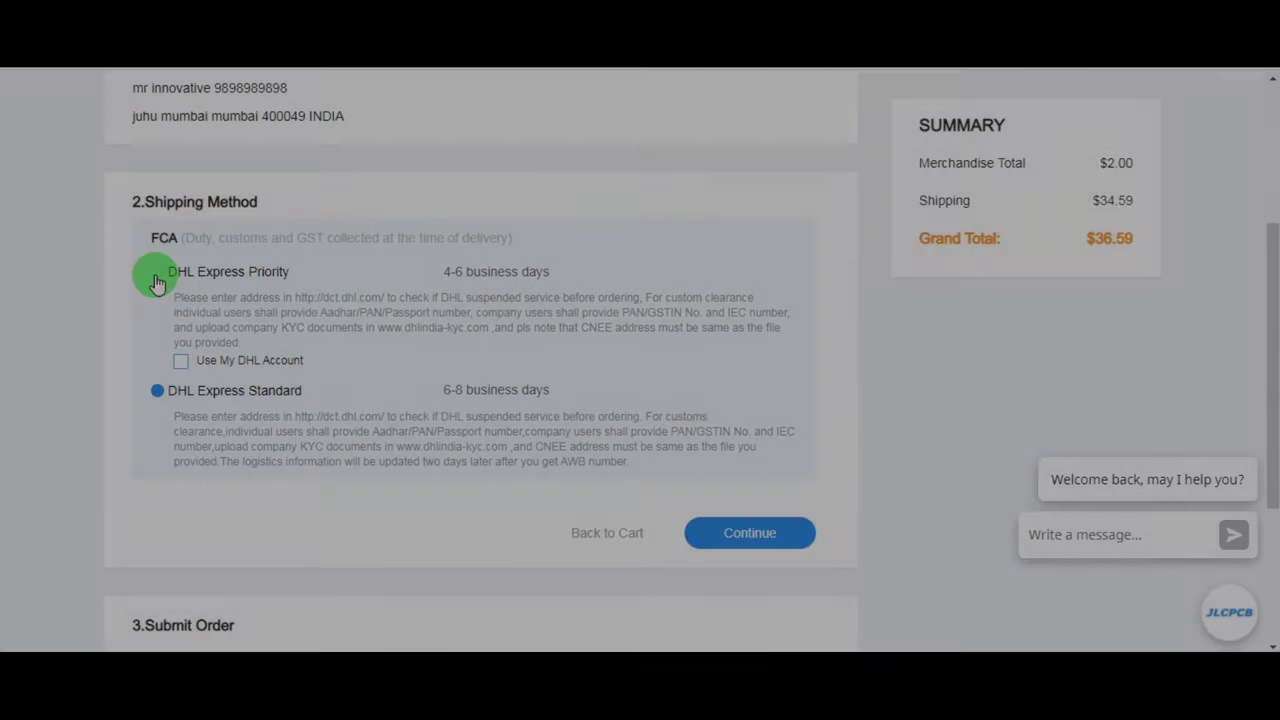